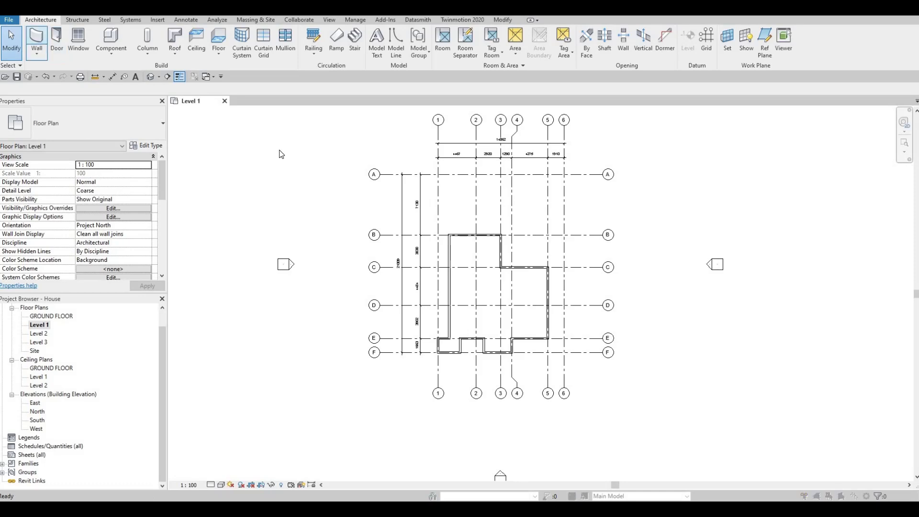
- Duplicate the EXTERIOR WALL 1 wall type as INTERIOR WALL 1 and accept its copied layer structure
click(448, 230)
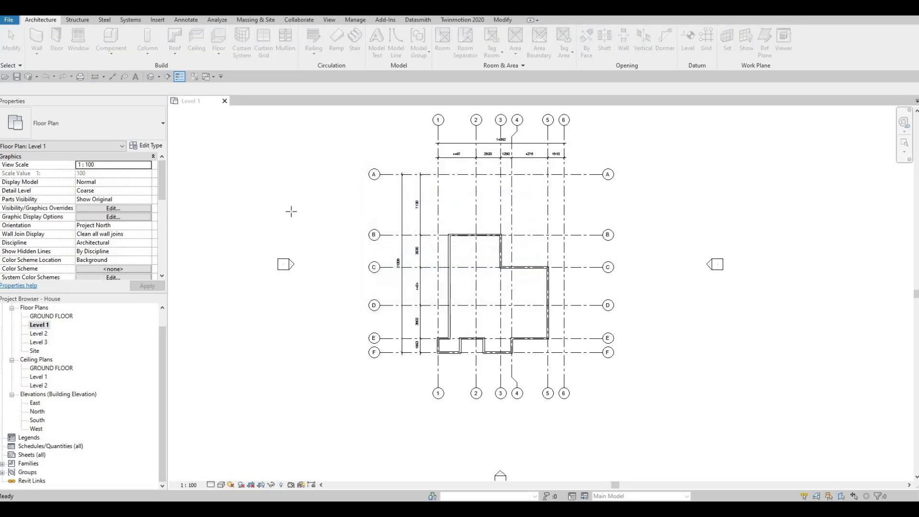
click(145, 146)
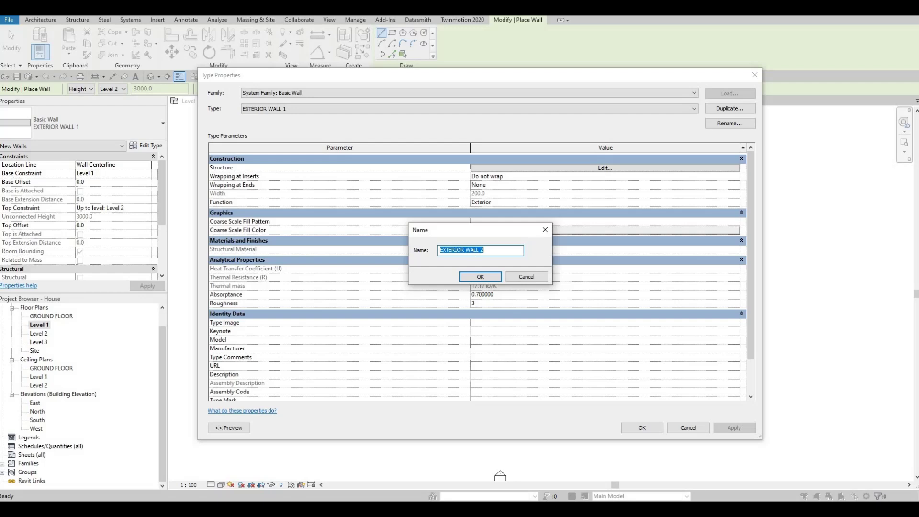
text(INTERIO)
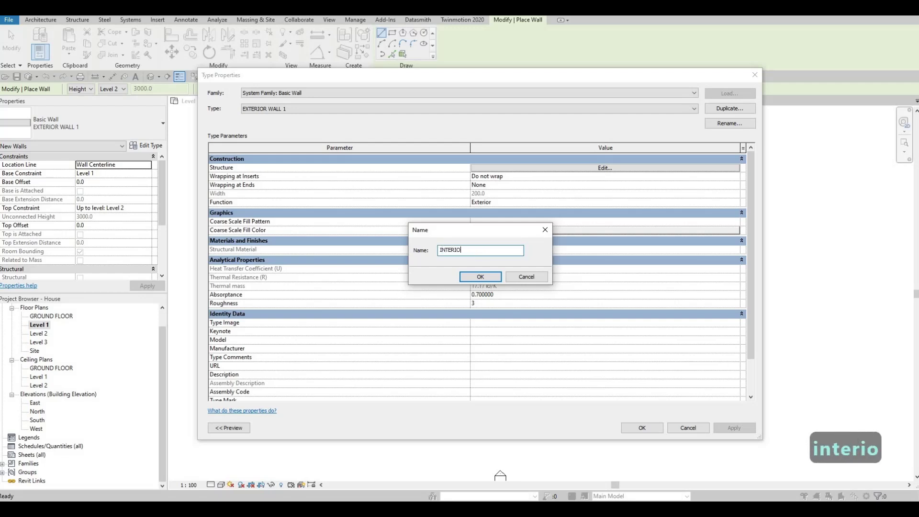
text(R WALL 1)
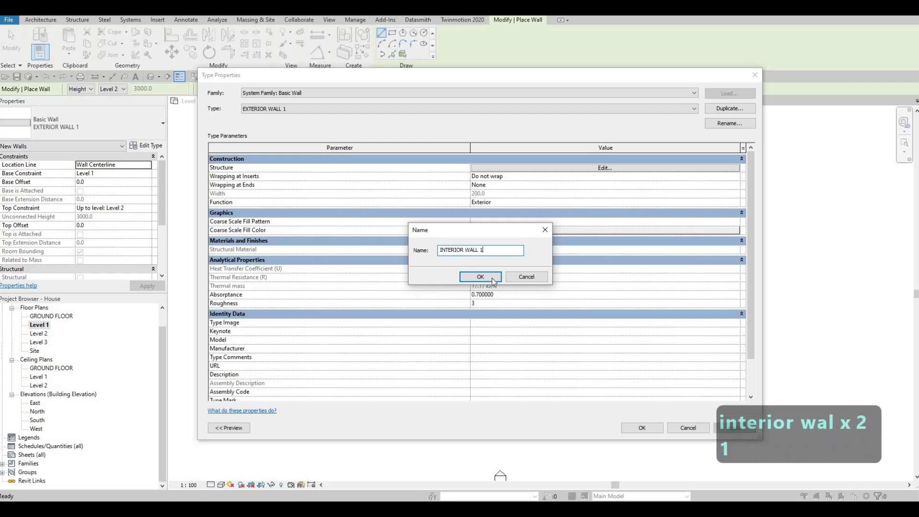
click(482, 278)
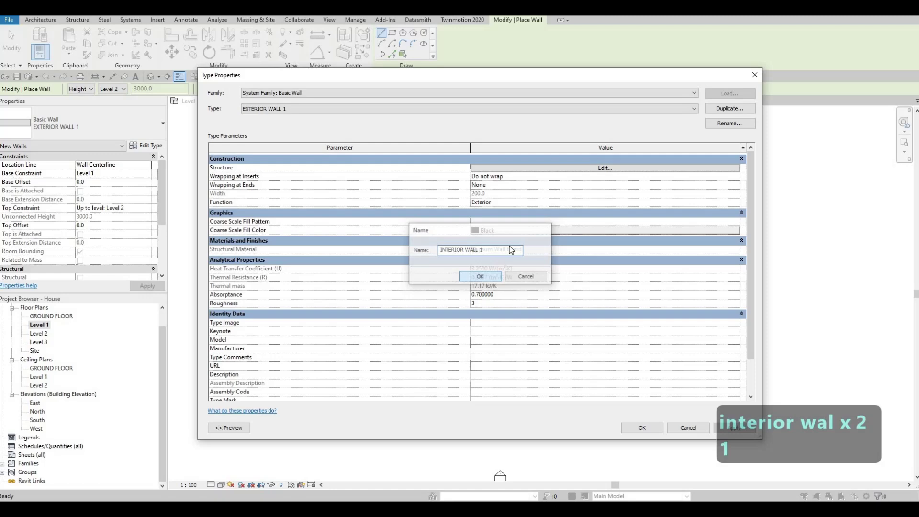
click(579, 169)
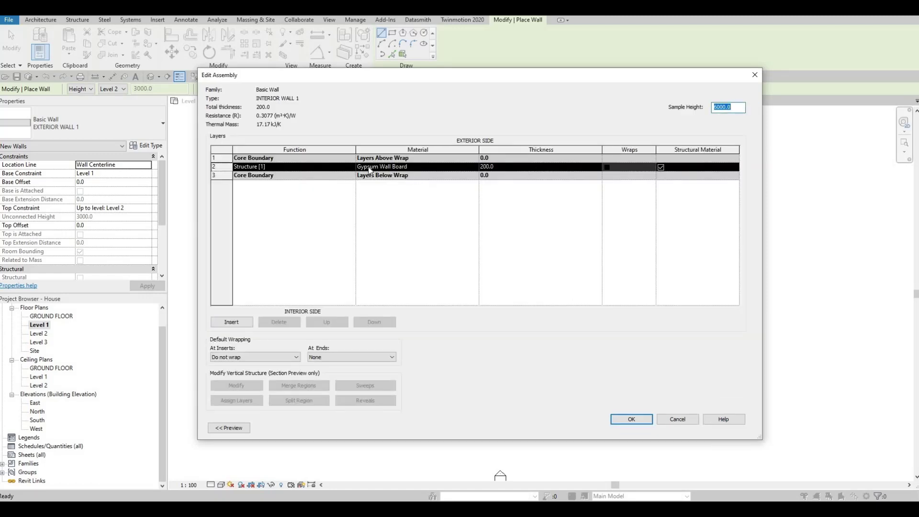
click(640, 422)
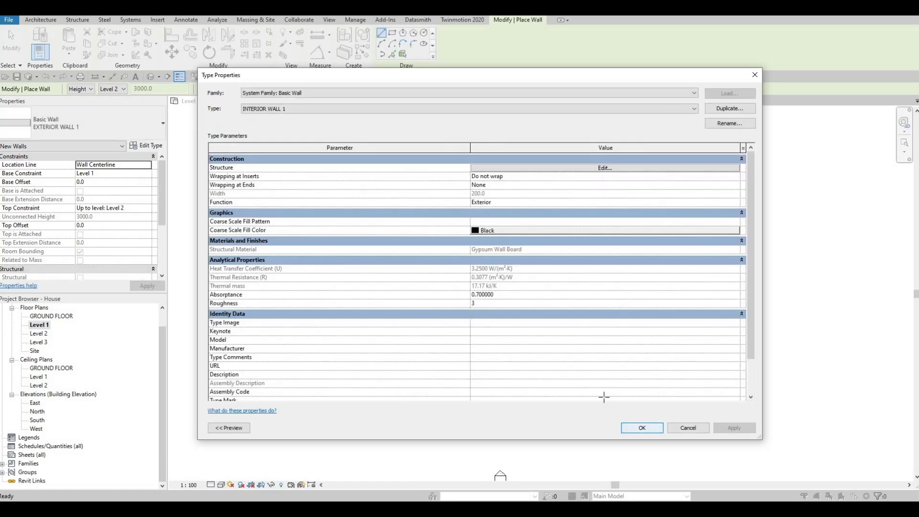
click(642, 427)
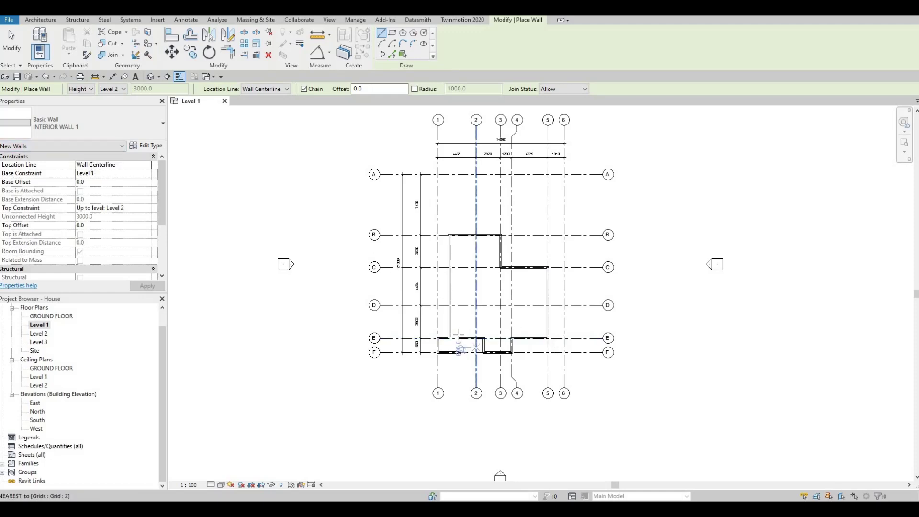
- Draw a 1300 mm INTERIOR WALL 1 segment along grid E, closing the gap above the lower-left projecting room
scroll(459, 343, up, 5)
scroll(420, 323, up, 1)
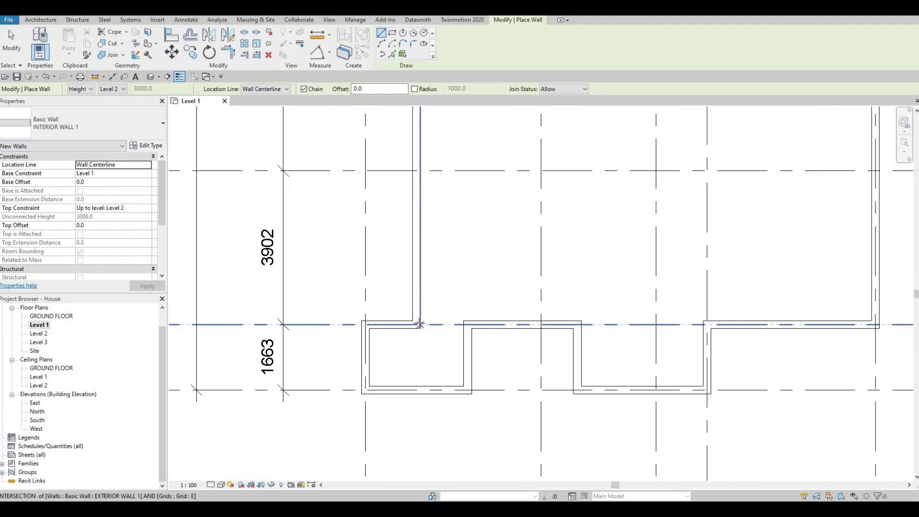
click(416, 325)
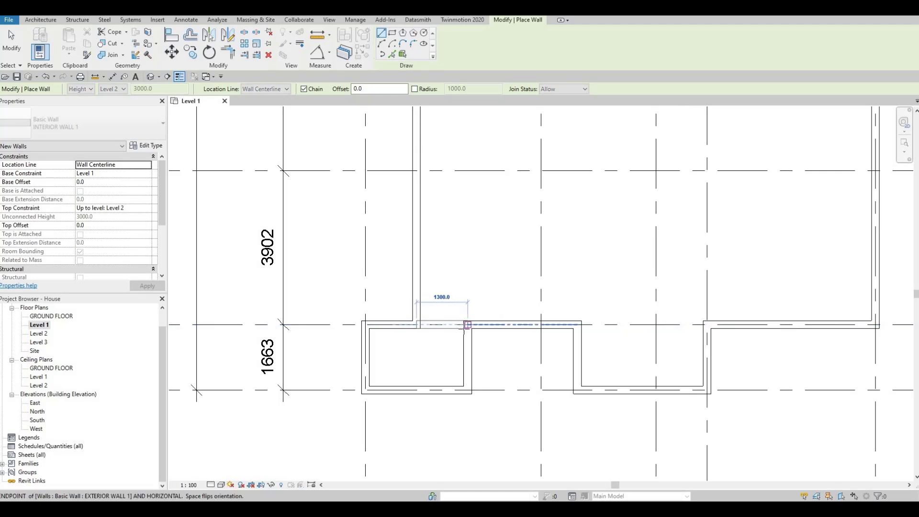
click(467, 325)
key(Escape)
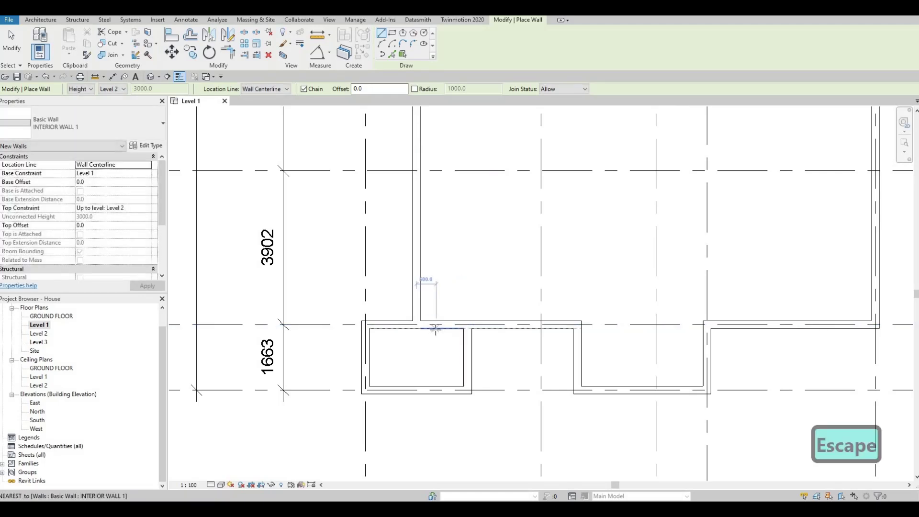
- Draw interior walls from the left exterior wall along grid D to grid 2, then down grid 2 to the wall on grid E
middle_drag(542, 318, 505, 329)
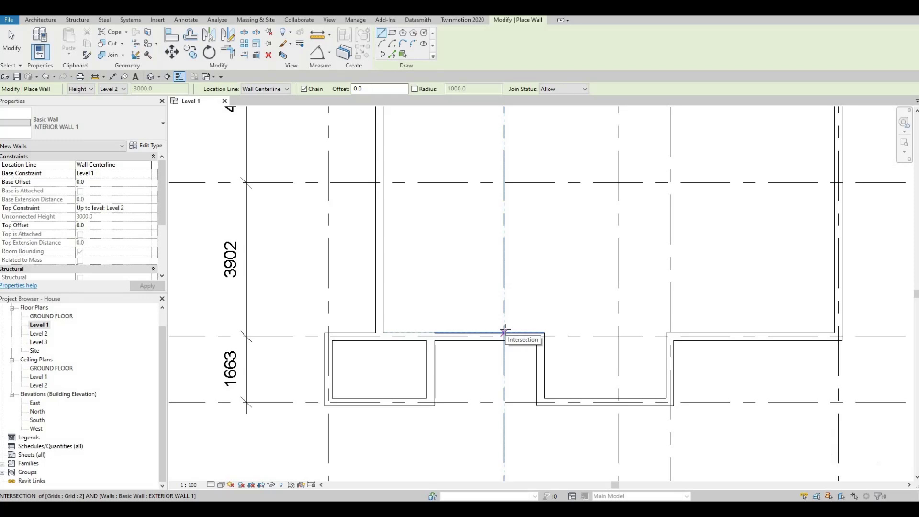
scroll(435, 235, down, 3)
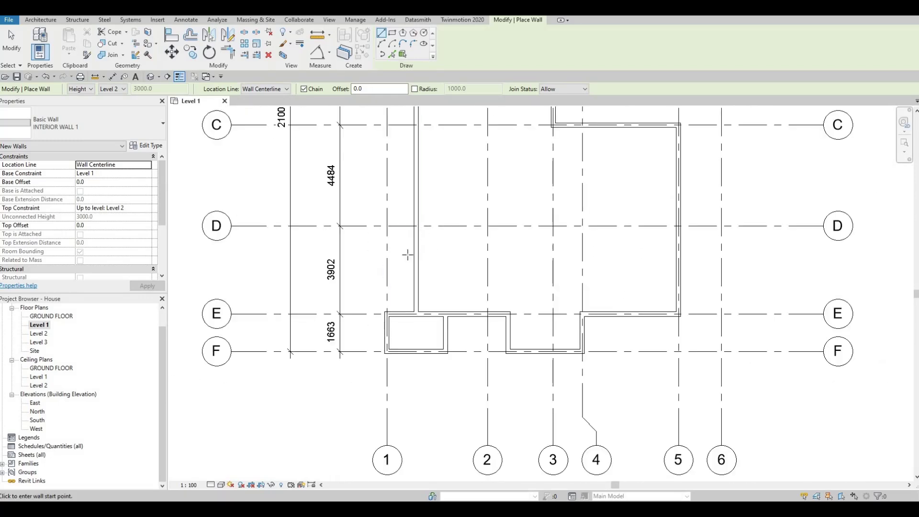
middle_drag(408, 254, 395, 278)
click(408, 249)
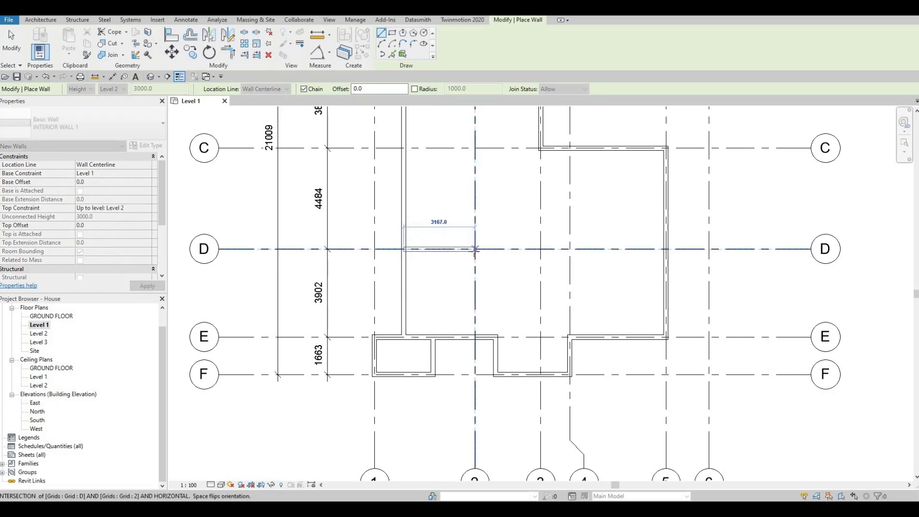
scroll(473, 247, down, 2)
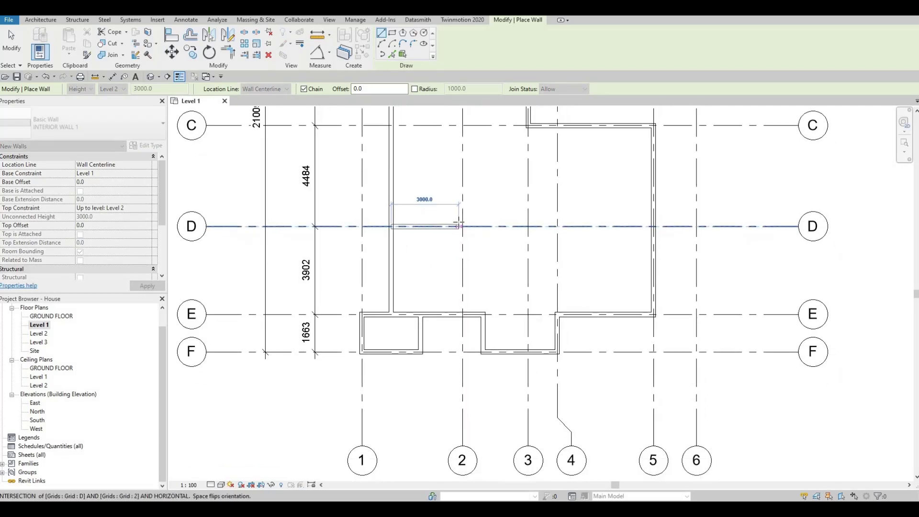
click(461, 225)
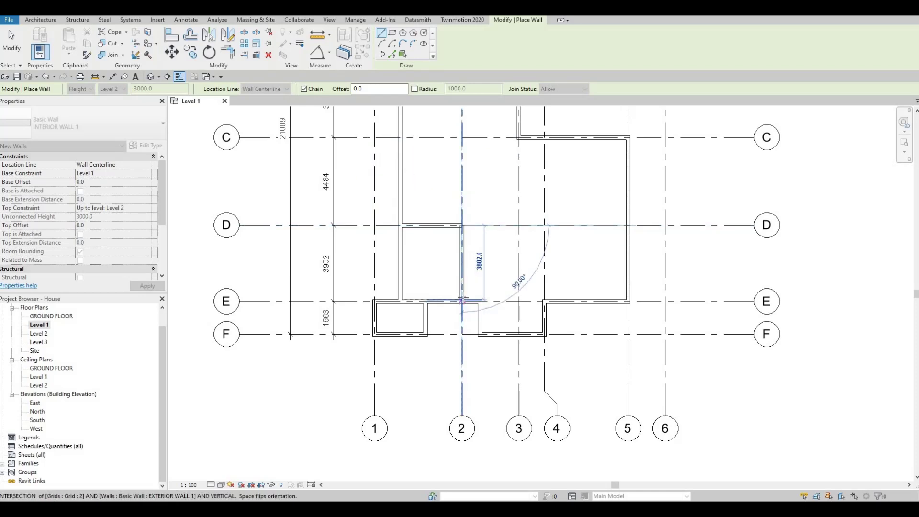
click(528, 287)
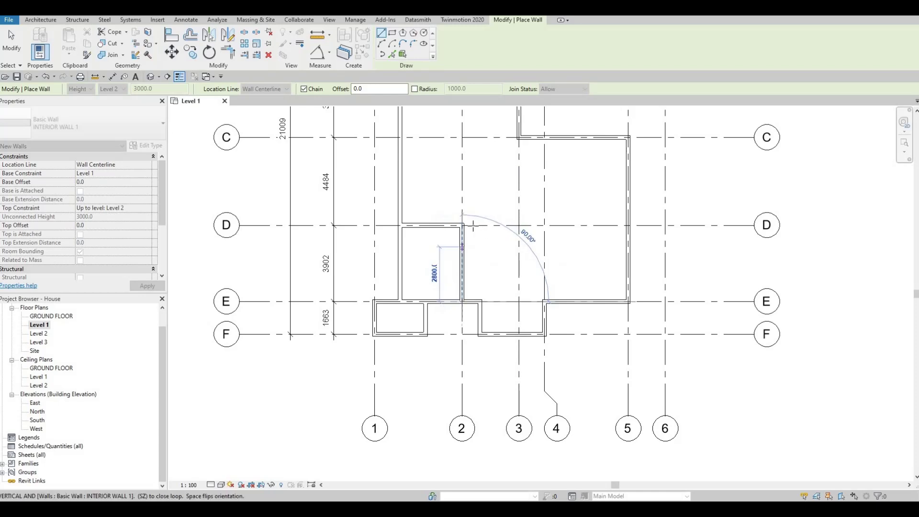
key(Escape)
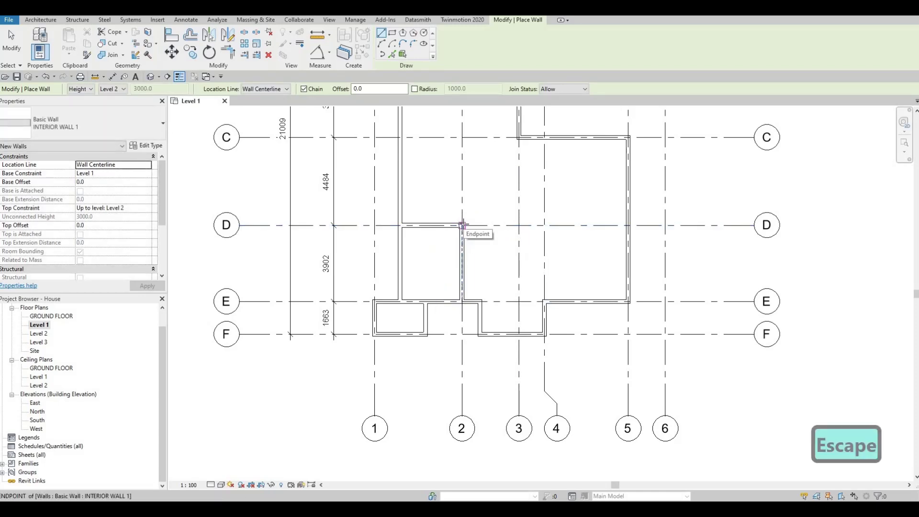
click(483, 221)
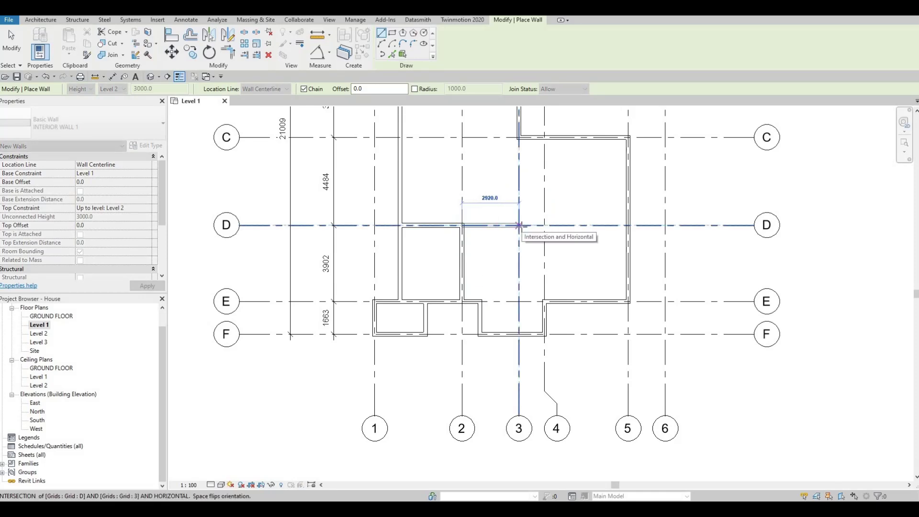
key(Escape)
key(Escape)
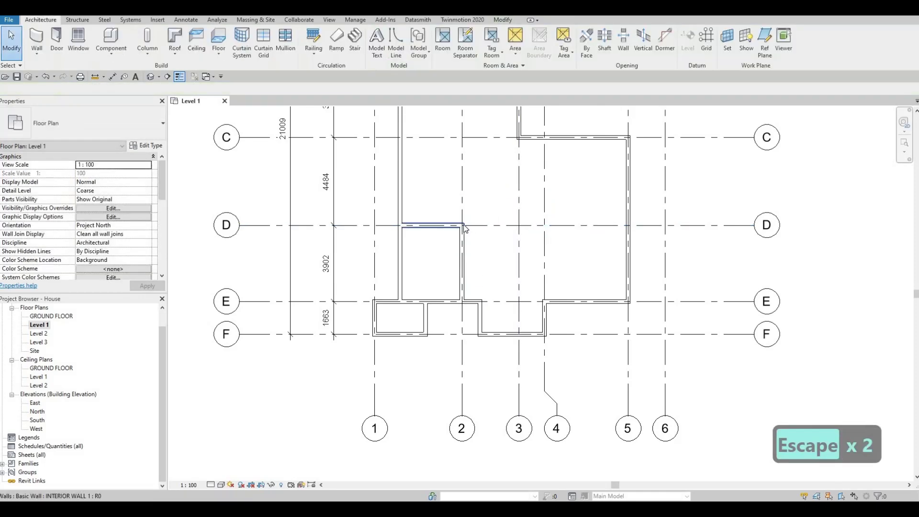
- Extend the interior wall on grid D from grid 2 to the intersection with grid 3
click(481, 225)
drag(518, 227, 519, 225)
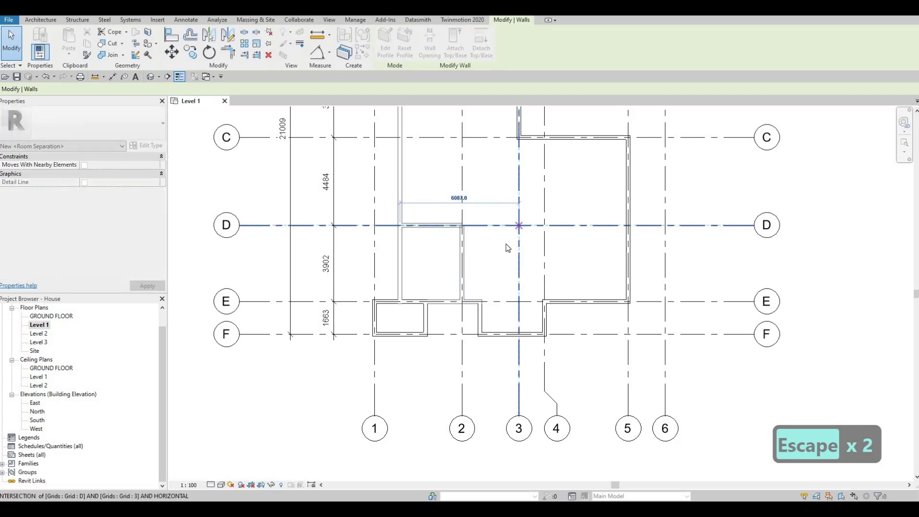
key(Escape)
key(Escape)
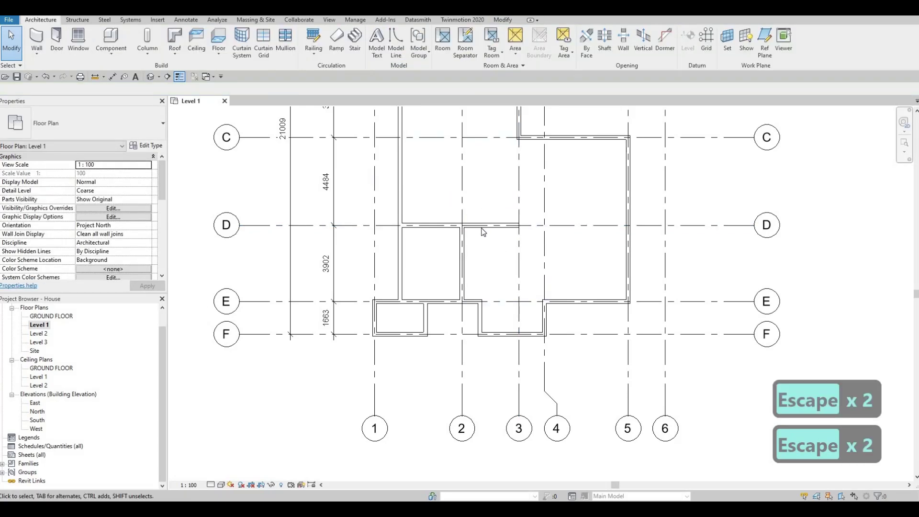
click(482, 242)
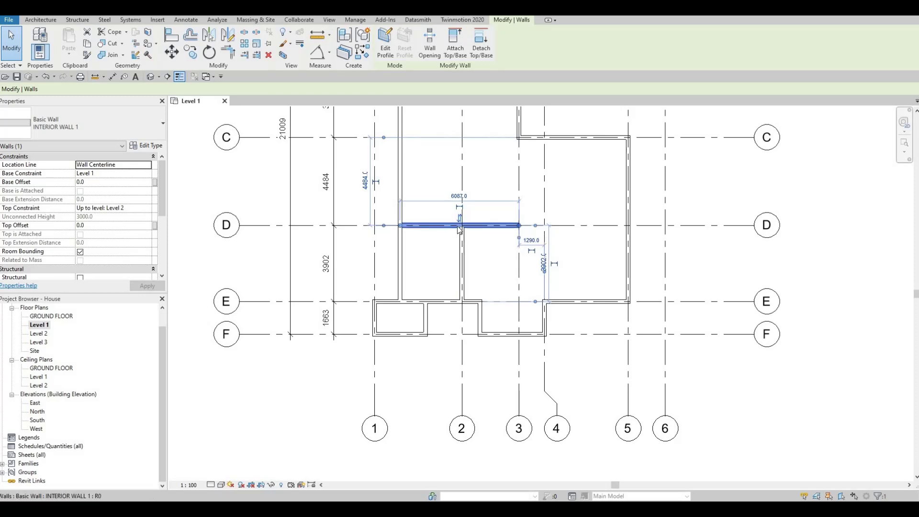
key(F1)
key(F1)
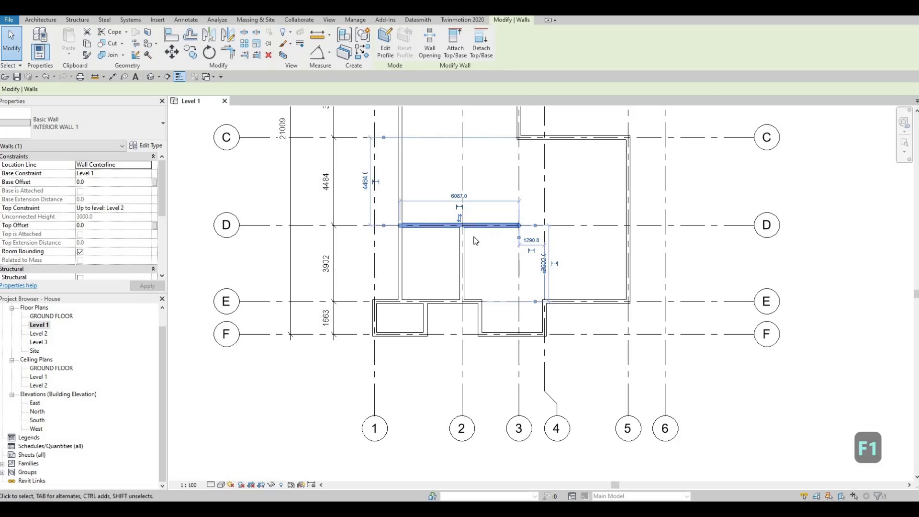
key(Escape)
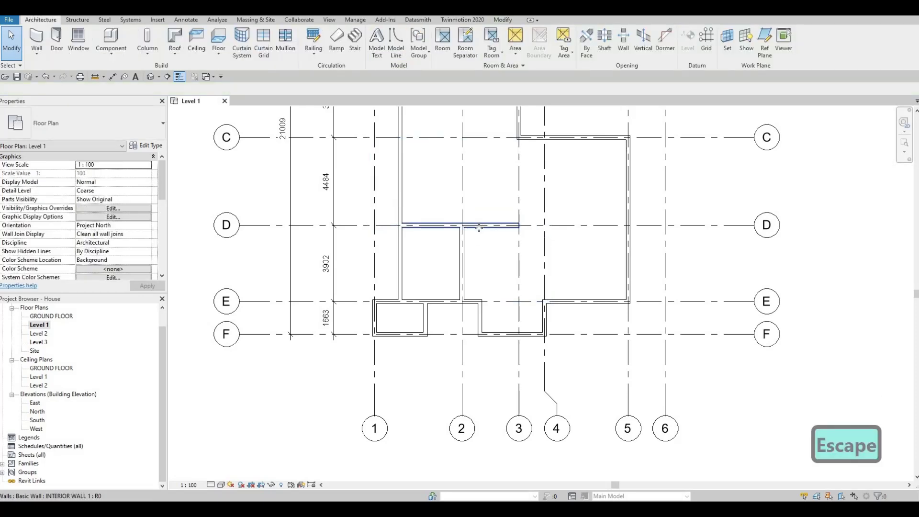
- Create a similar interior wall along grid 4, from the exterior wall corner on grid E upward for about 6400 mm
click(478, 227)
key(c)
key(s)
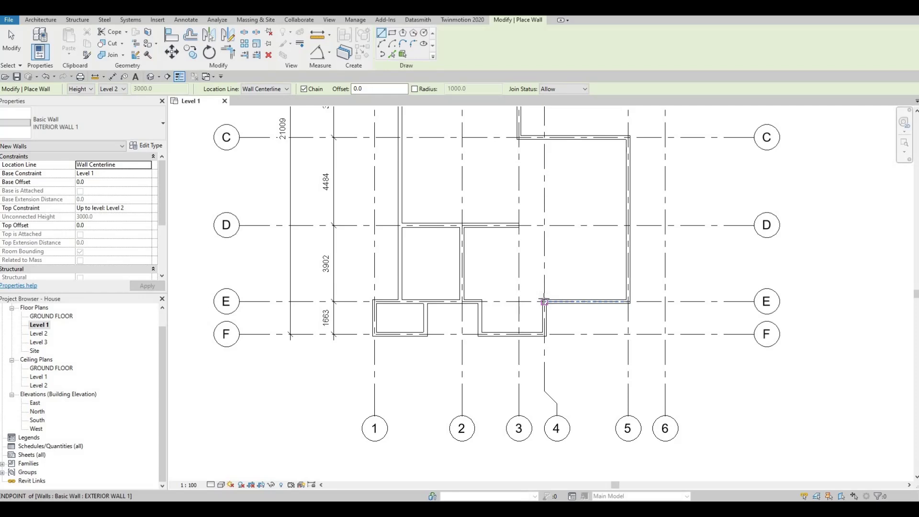
click(545, 302)
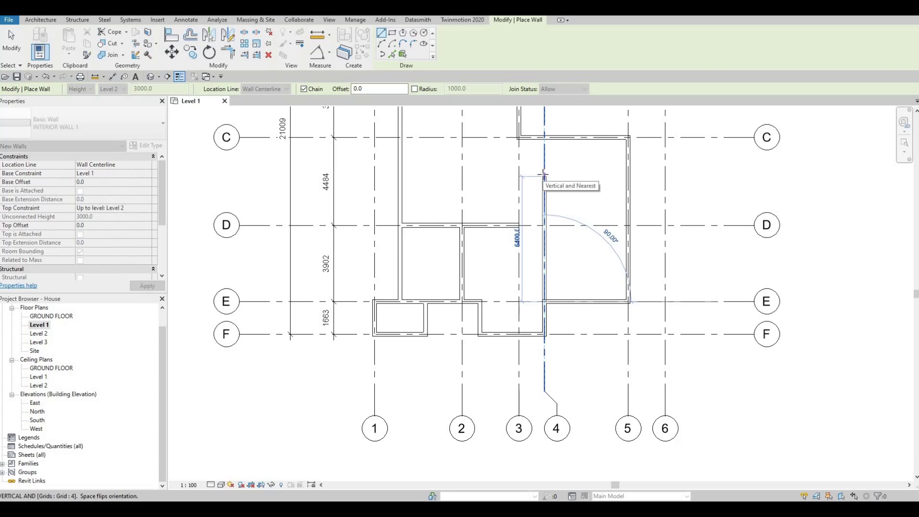
click(545, 176)
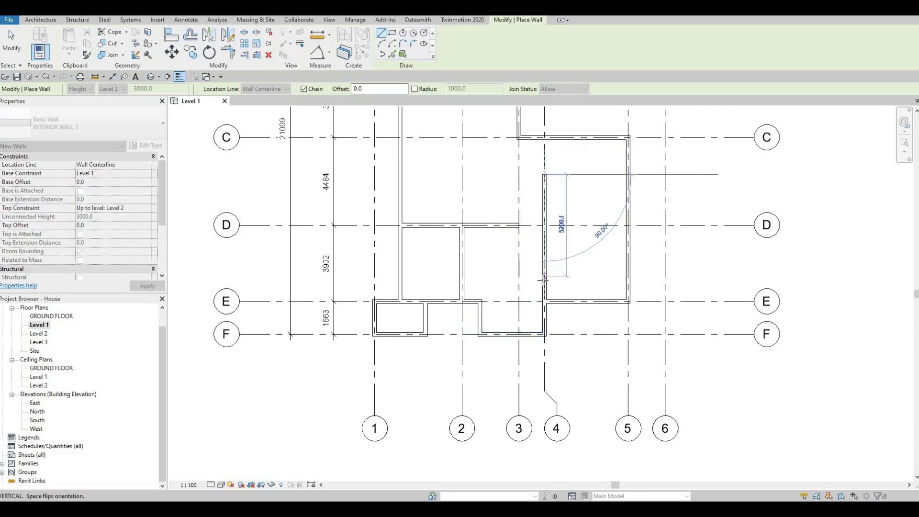
key(Escape)
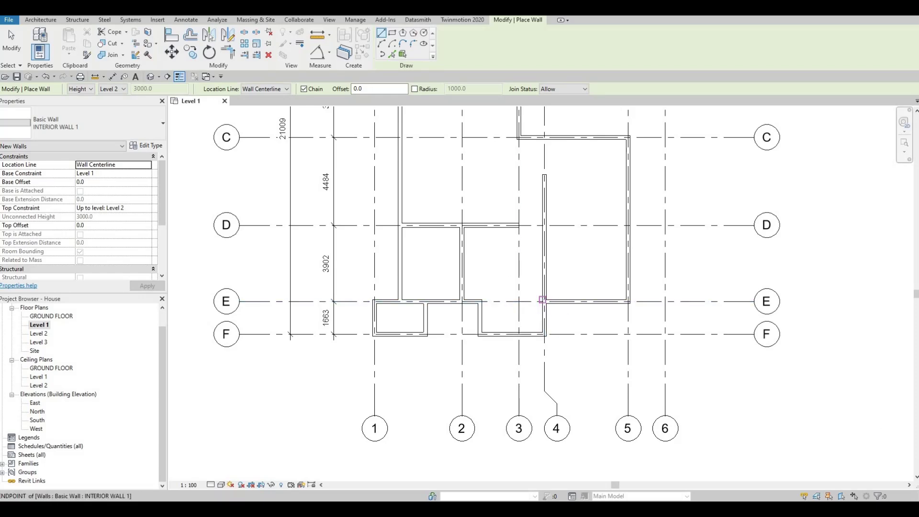
- Draw interior walls from grid 4 along grid E for about 1800 mm, then straight down to the exterior wall on grid F
click(542, 300)
scroll(542, 300, up, 3)
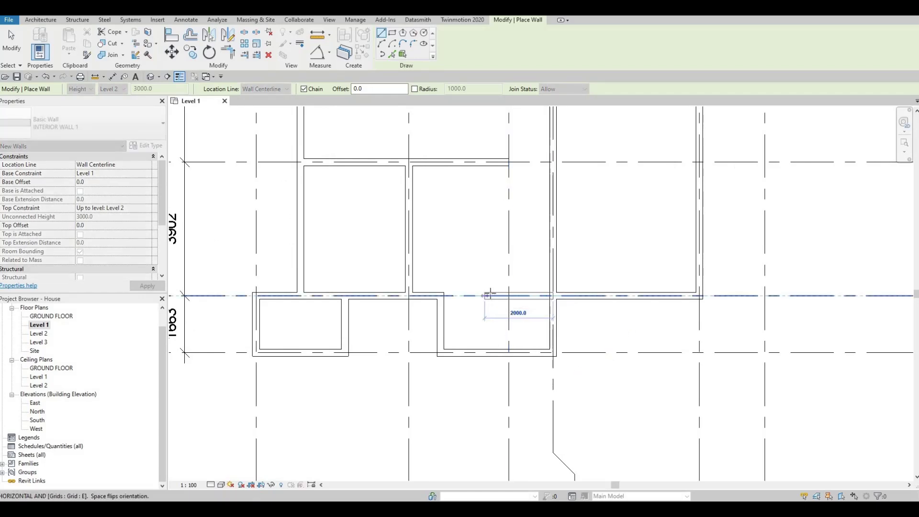
click(498, 313)
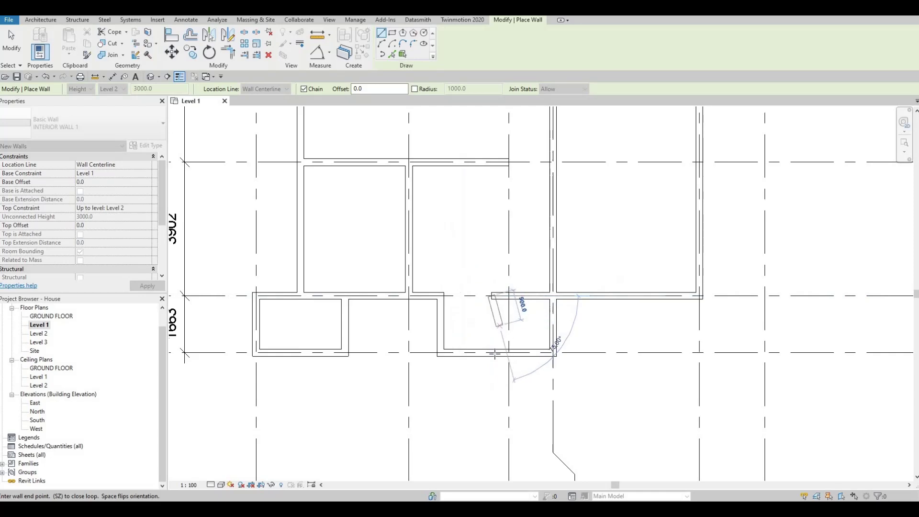
click(492, 353)
key(Escape)
key(Escape)
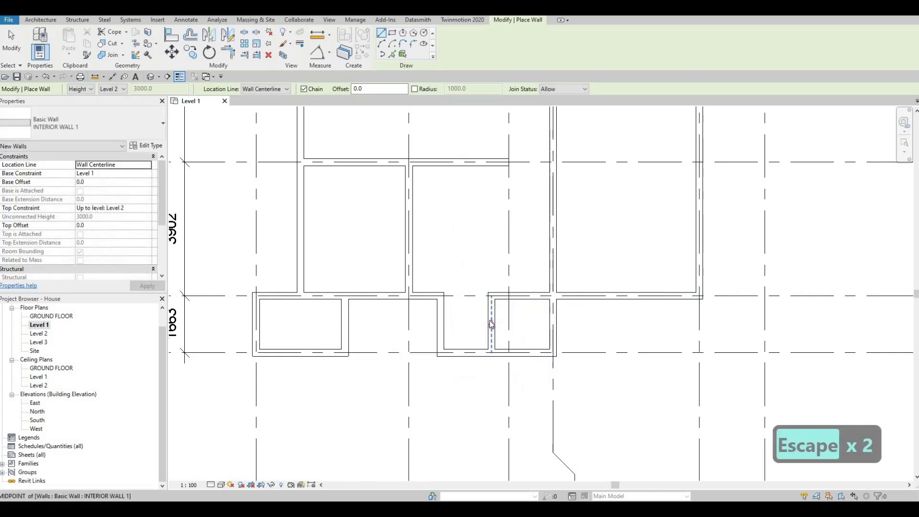
key(Escape)
- Set the distance between the short vertical interior wall below grid E and the grid 4 wall to 1900 mm
click(531, 371)
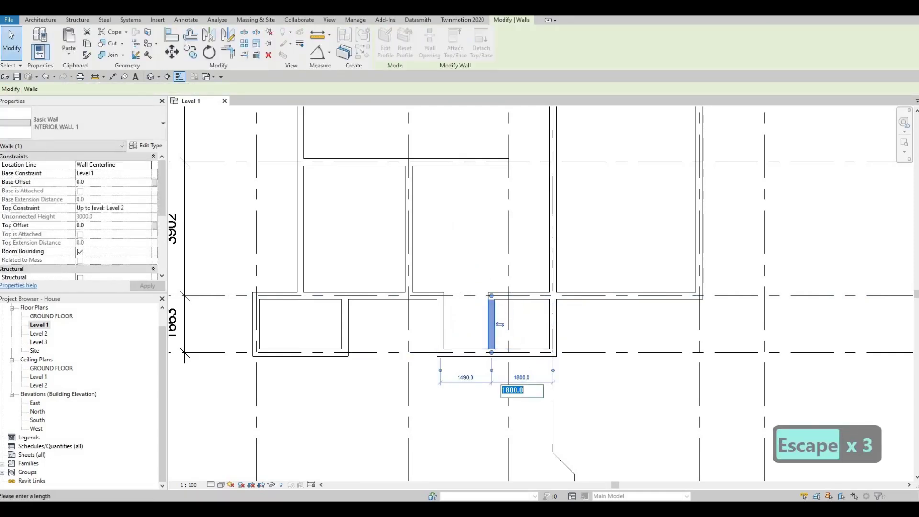
text(1900)
key(Return)
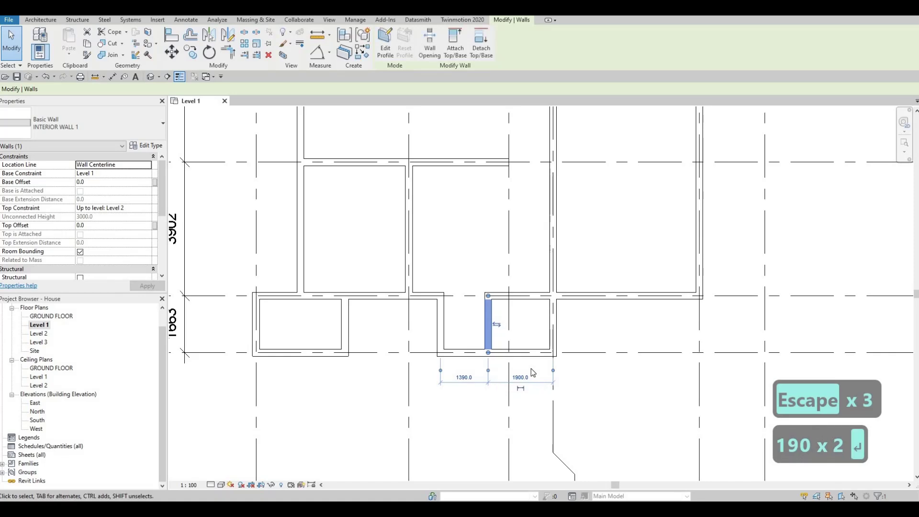
key(Escape)
key(Escape)
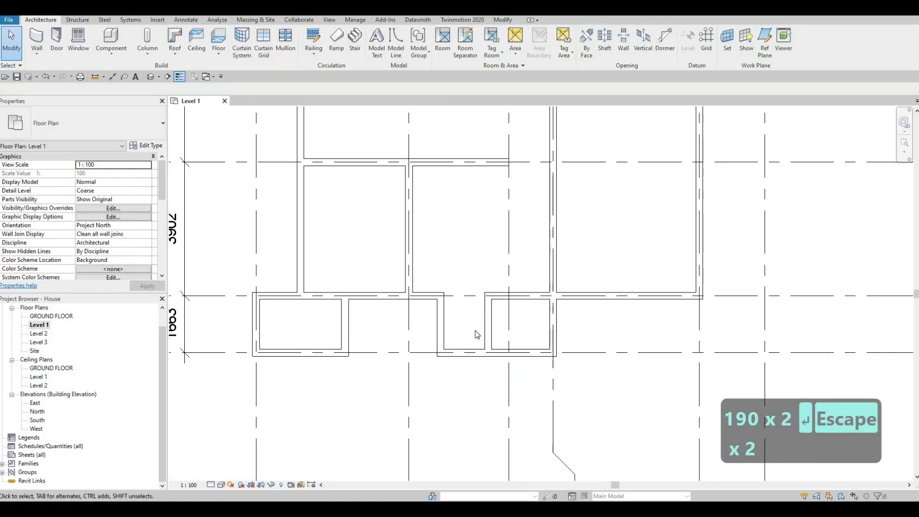
- Create a similar interior wall running horizontally from the exterior wall on grid 5 to the grid 4 wall, about 1500 mm below grid D
middle_drag(447, 334, 514, 337)
scroll(449, 327, down, 1)
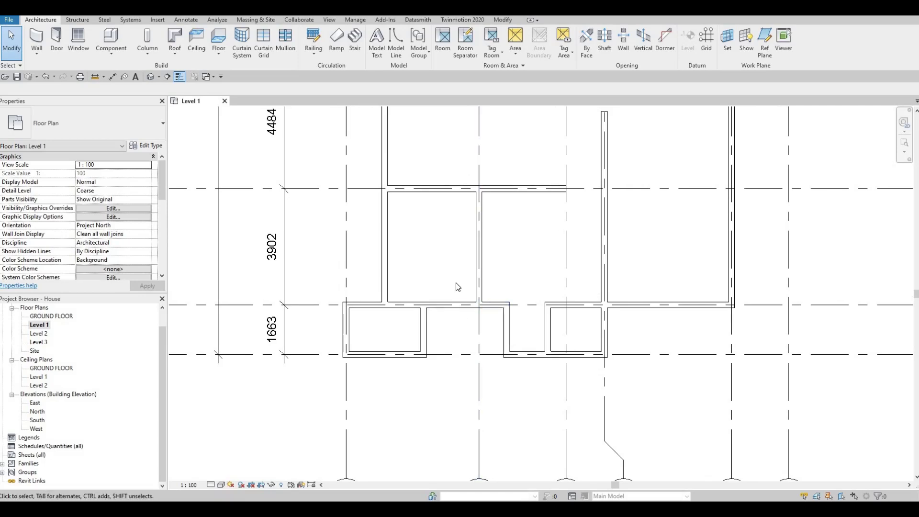
mouse_move(484, 311)
middle_down()
mouse_move(454, 316)
mouse_move(460, 274)
mouse_move(500, 299)
mouse_move(497, 315)
middle_up()
scroll(444, 302, down, 1)
middle_drag(500, 276, 506, 325)
scroll(494, 292, down, 1)
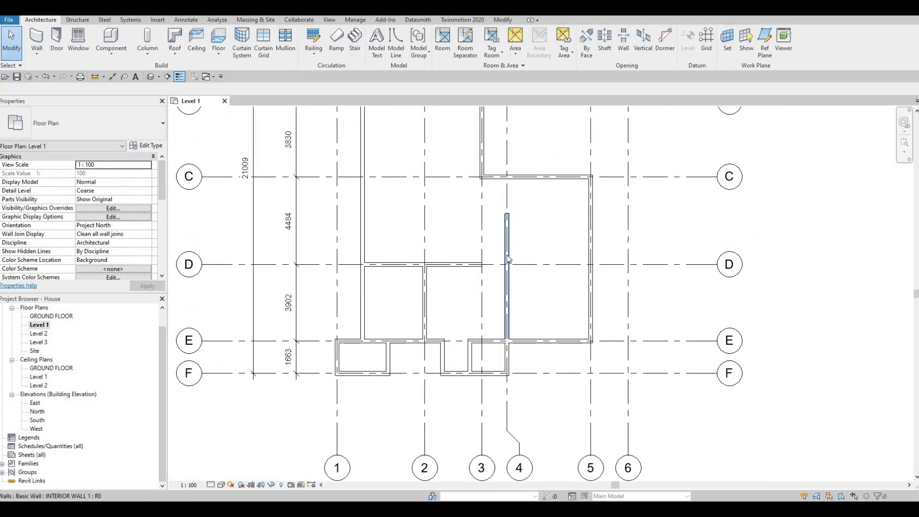
click(508, 259)
key(c)
key(s)
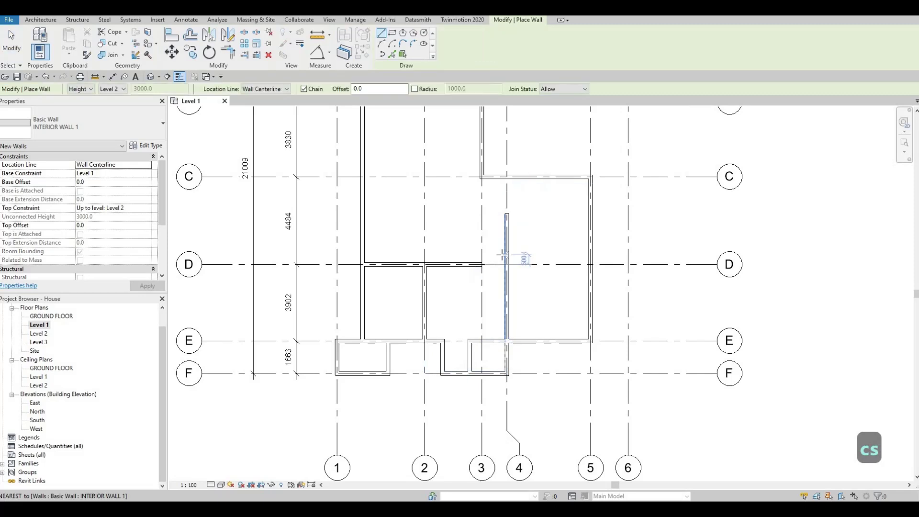
click(591, 294)
click(507, 295)
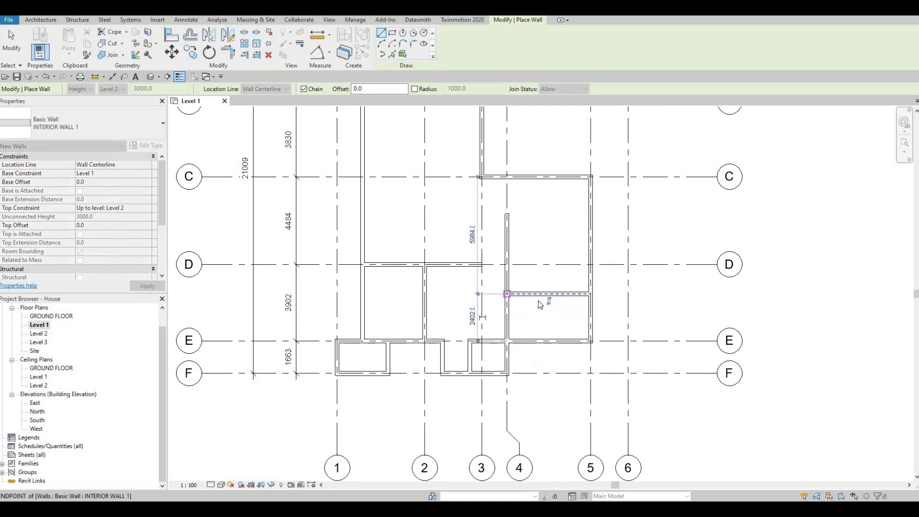
key(Escape)
key(Escape)
key(Escape)
- Set the distance between the new horizontal interior wall and the exterior wall on grid E to 1900 mm
click(517, 293)
click(473, 316)
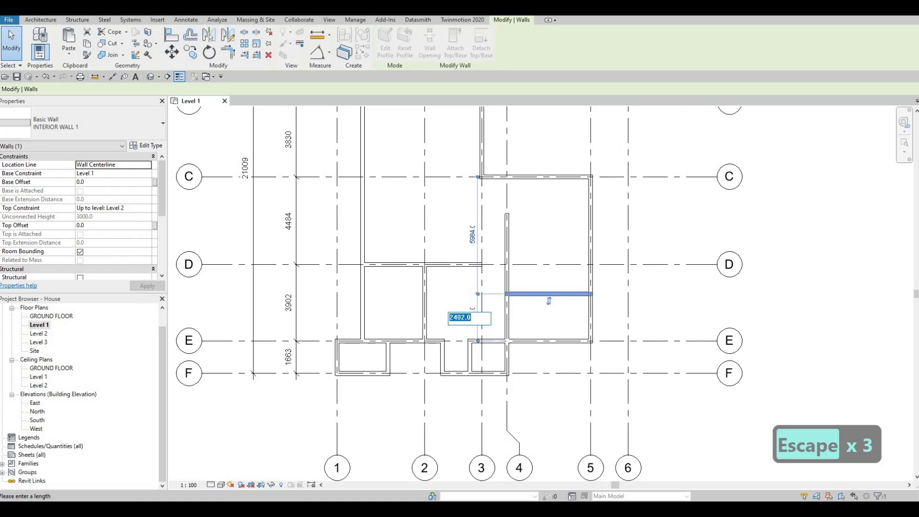
text(1900)
key(Return)
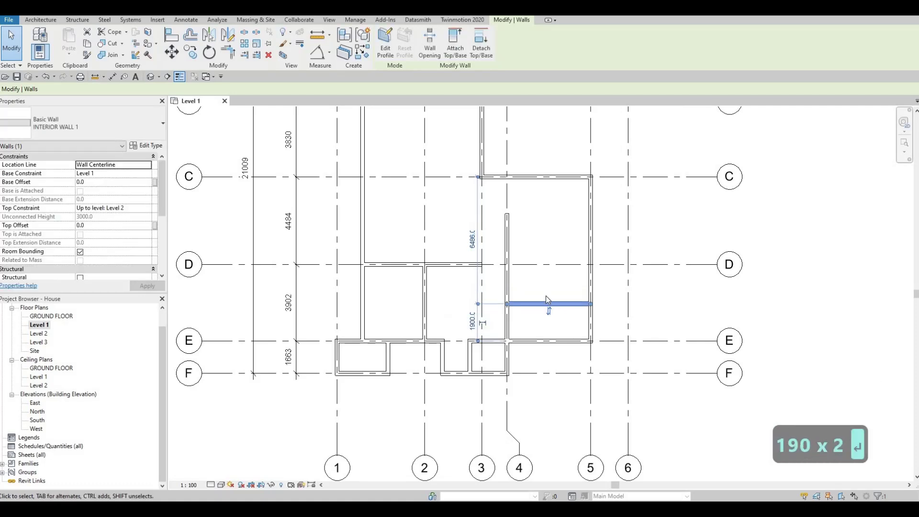
key(Escape)
key(Escape)
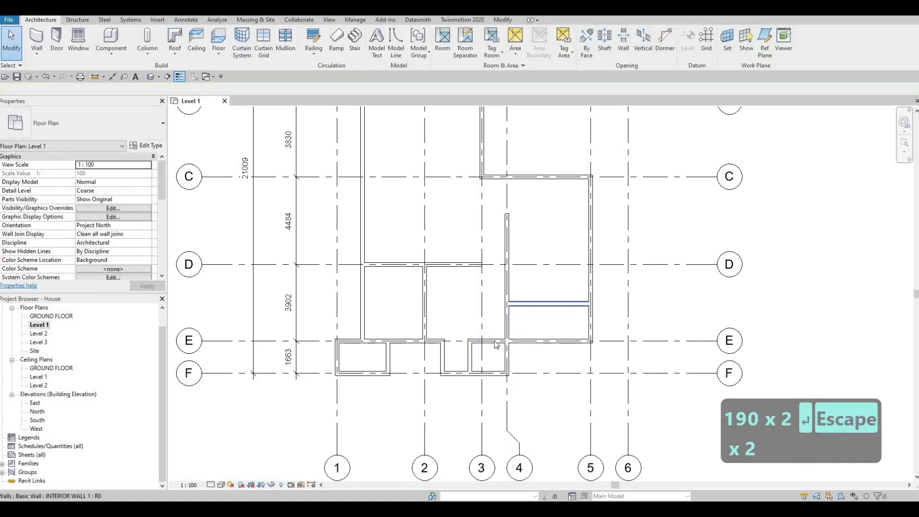
- Set the spacing from the grid E exterior wall to the horizontal interior wall between grids 4 and 5 to 2000 mm
click(496, 344)
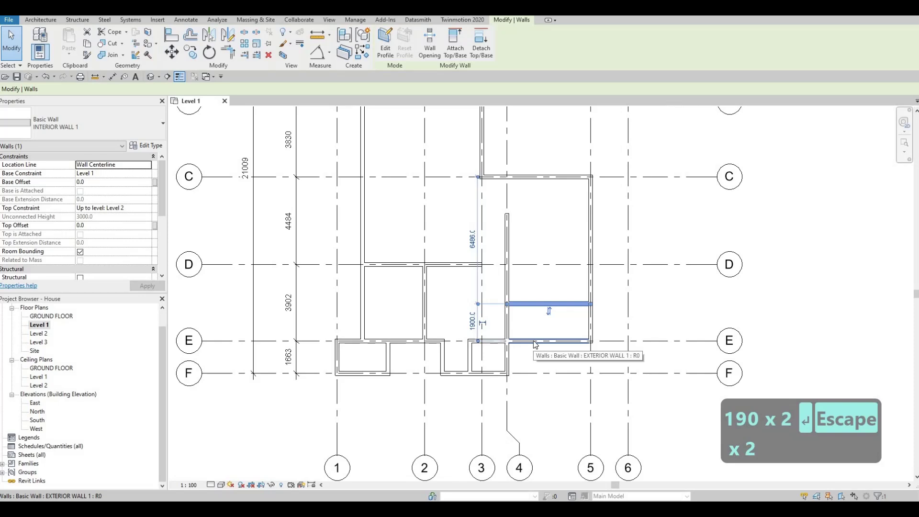
scroll(490, 328, up, 5)
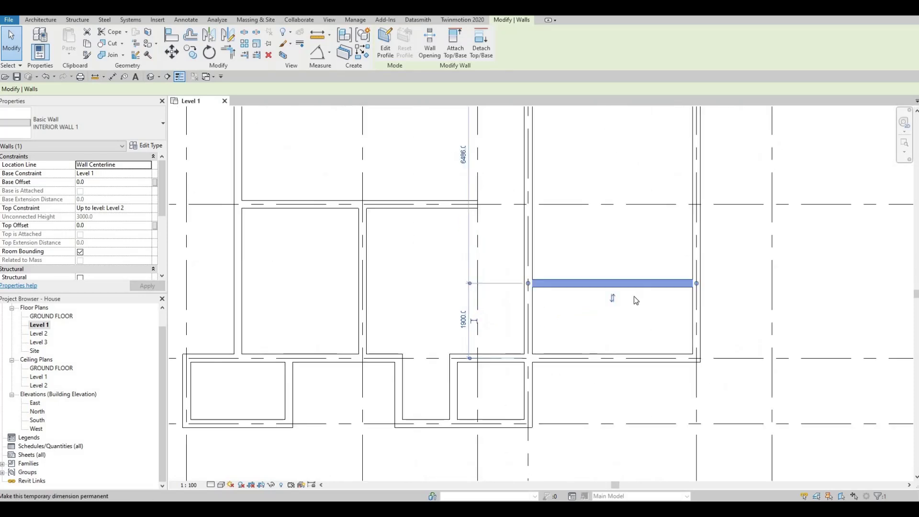
scroll(632, 342, down, 2)
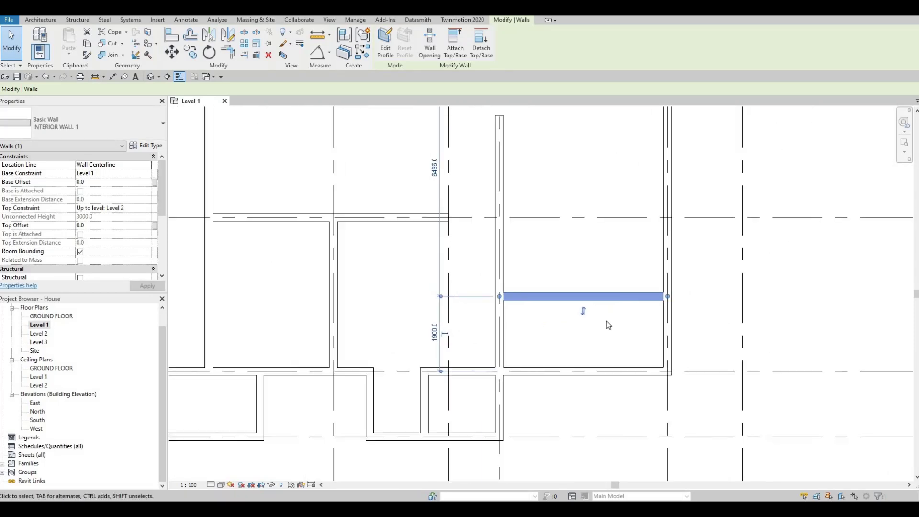
scroll(584, 329, down, 2)
middle_drag(593, 319, 572, 348)
scroll(550, 331, down, 1)
key(Escape)
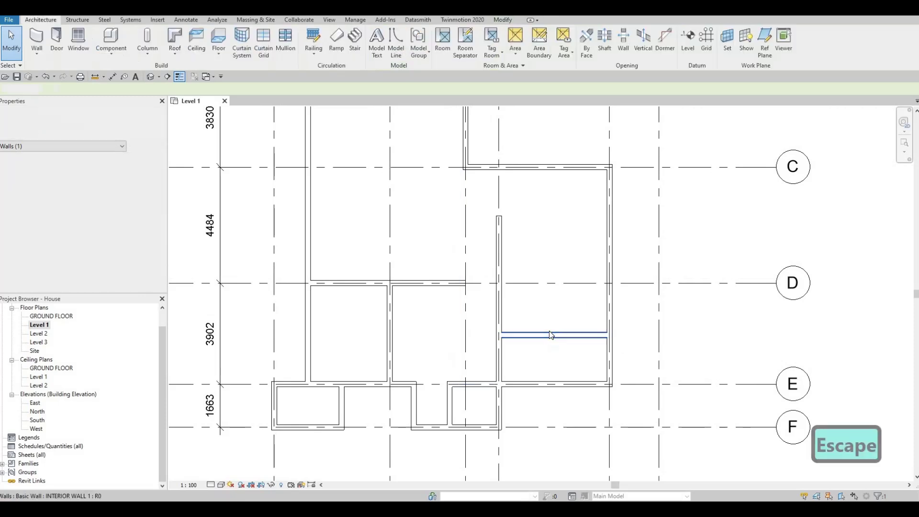
key(Escape)
click(550, 331)
click(464, 359)
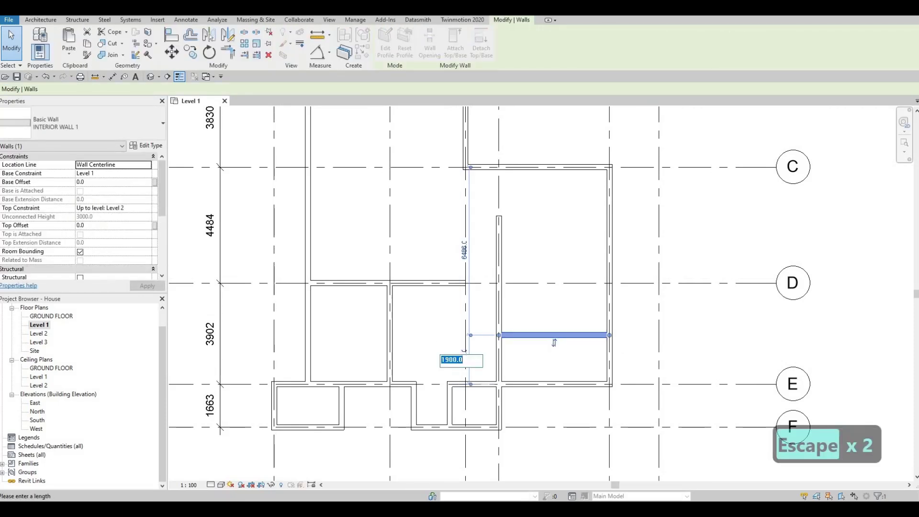
text(2000)
key(Return)
key(Escape)
key(Escape)
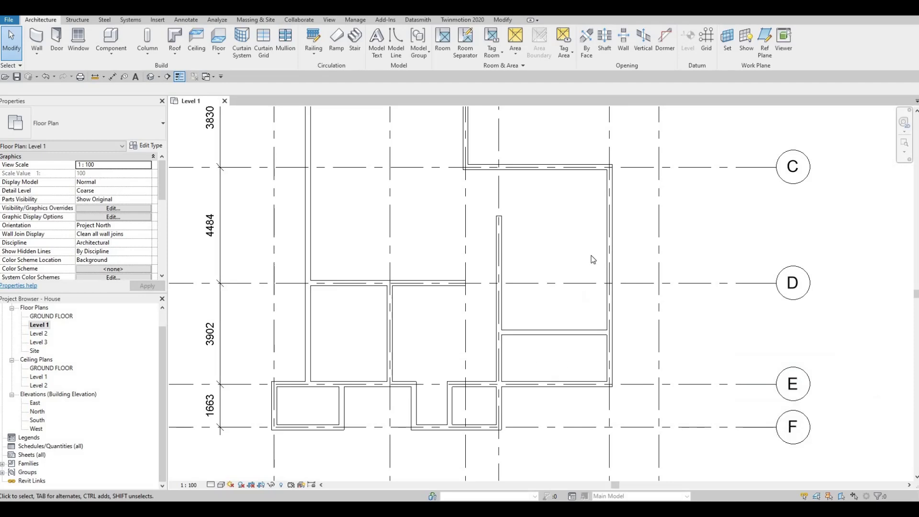
- Review the wall layout and grid lines across the whole Level 1 floor plan
scroll(575, 331, down, 1)
middle_drag(575, 331, 577, 370)
middle_drag(518, 321, 578, 302)
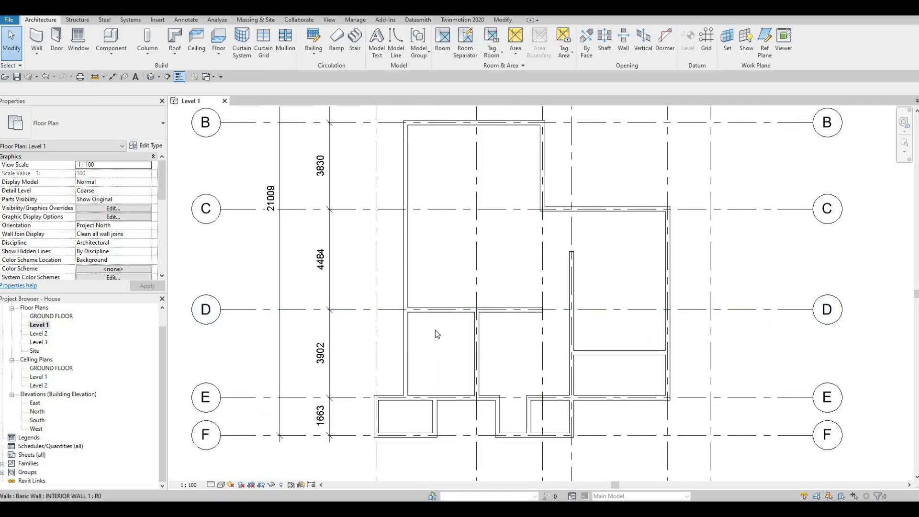
middle_drag(461, 316, 463, 357)
middle_drag(484, 278, 480, 318)
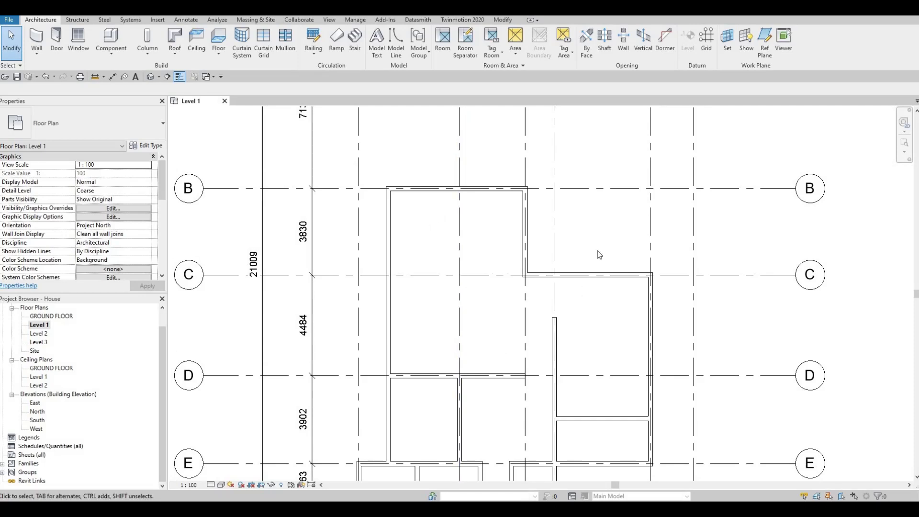
scroll(443, 271, down, 2)
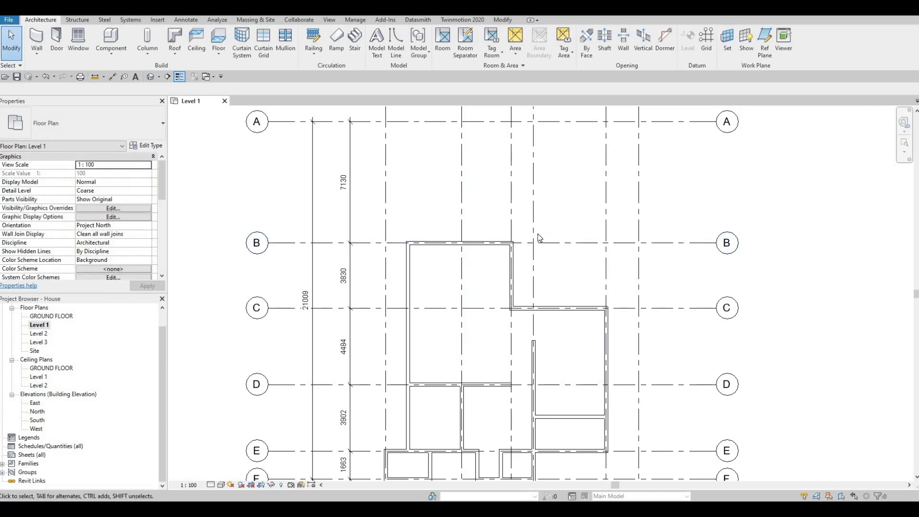
middle_drag(420, 180, 421, 221)
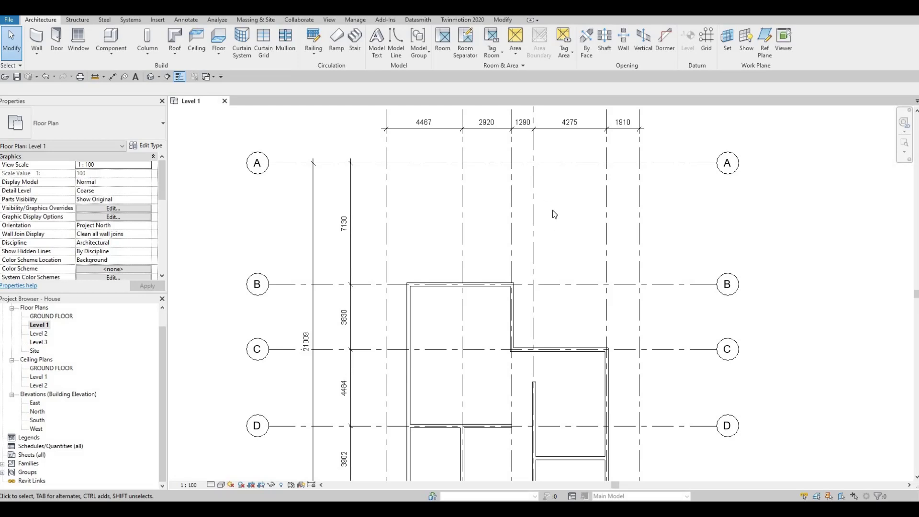
scroll(546, 214, down, 2)
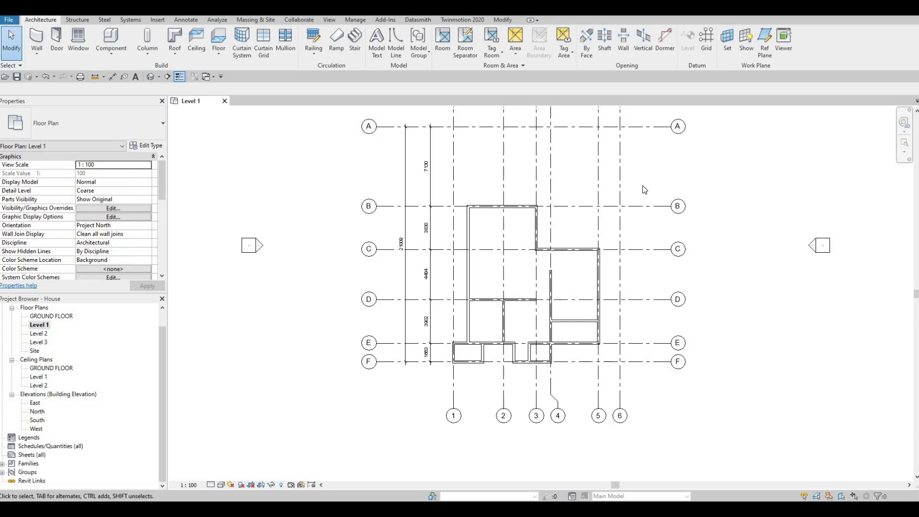
middle_drag(561, 253, 558, 221)
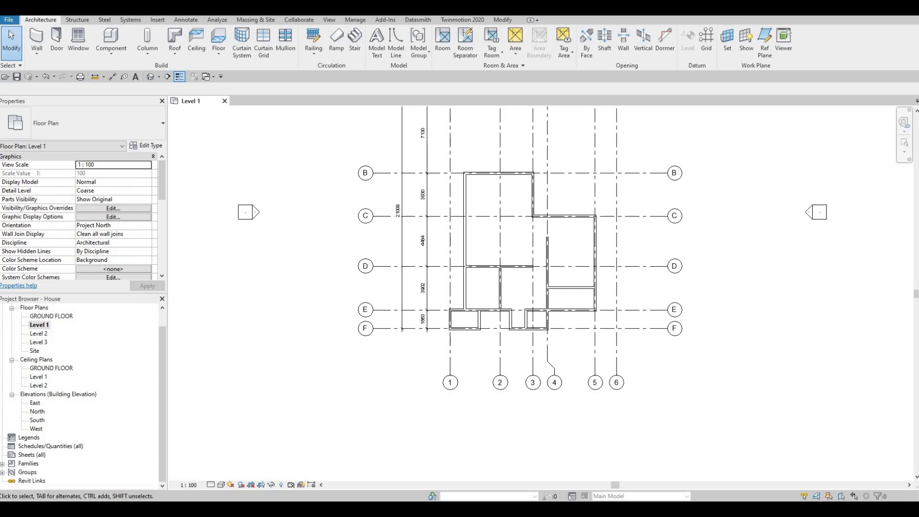
scroll(561, 268, up, 3)
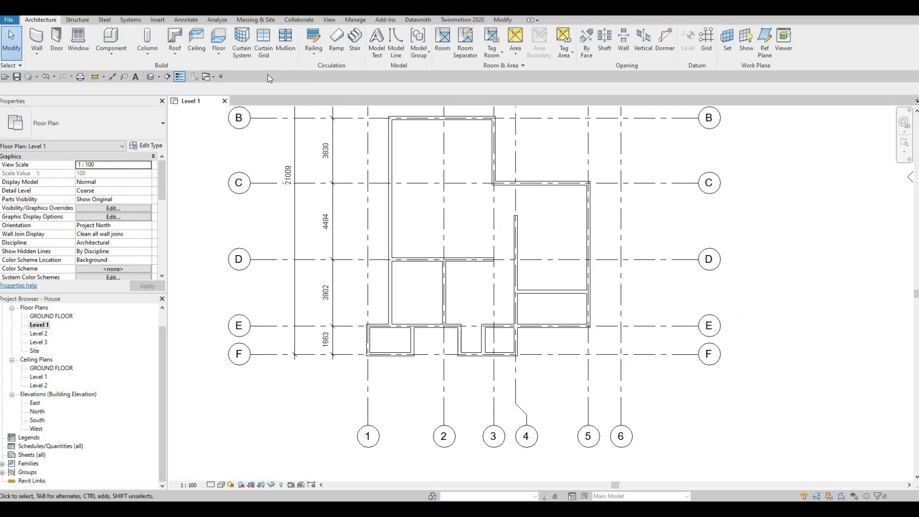
- Open the door family M_Door-Interior-Single-1_Panel-Wood from the Residential subfolder of Doors for loading into the project
click(158, 21)
click(395, 48)
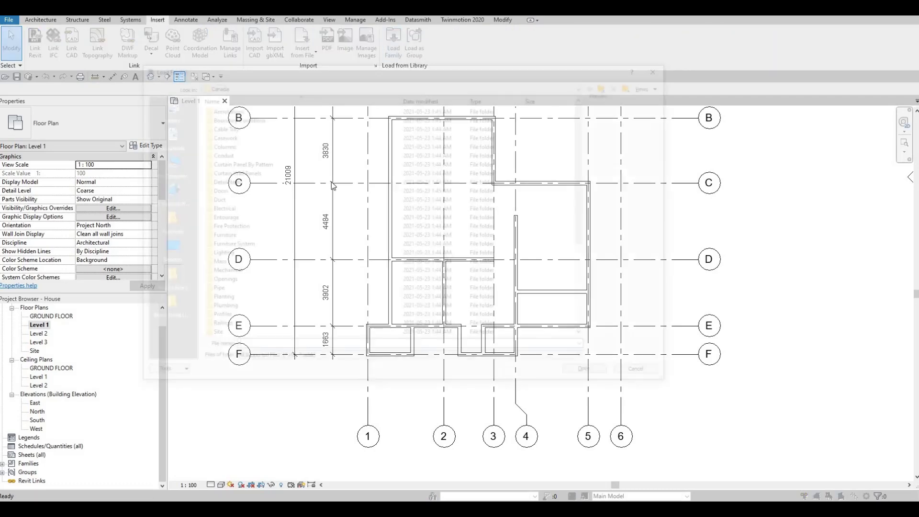
double_click(232, 190)
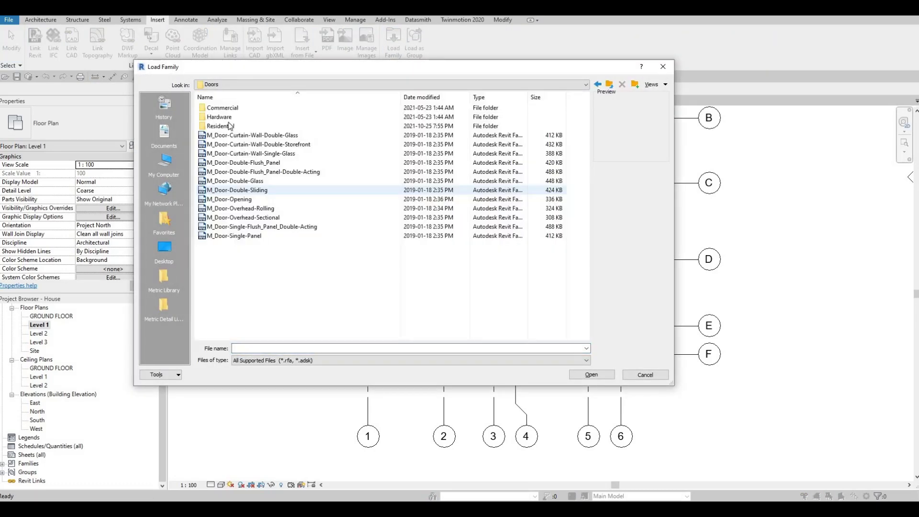
double_click(226, 127)
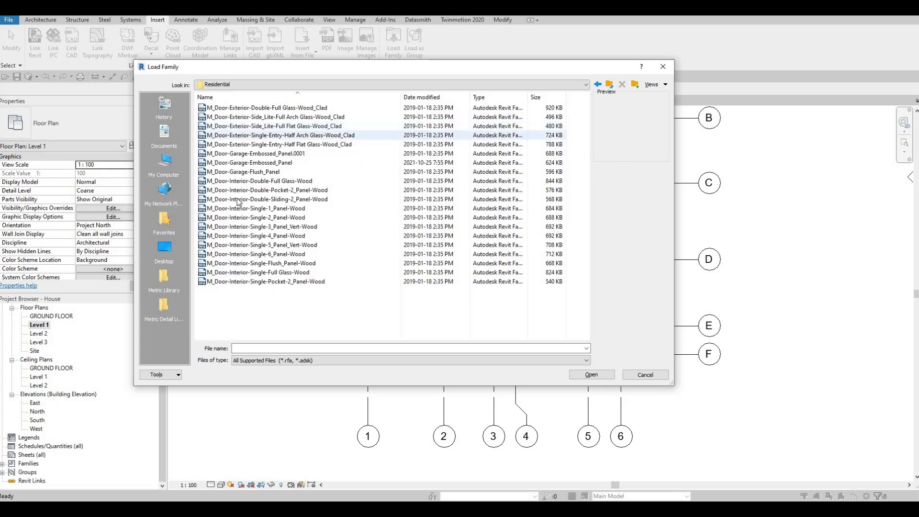
click(249, 199)
click(243, 209)
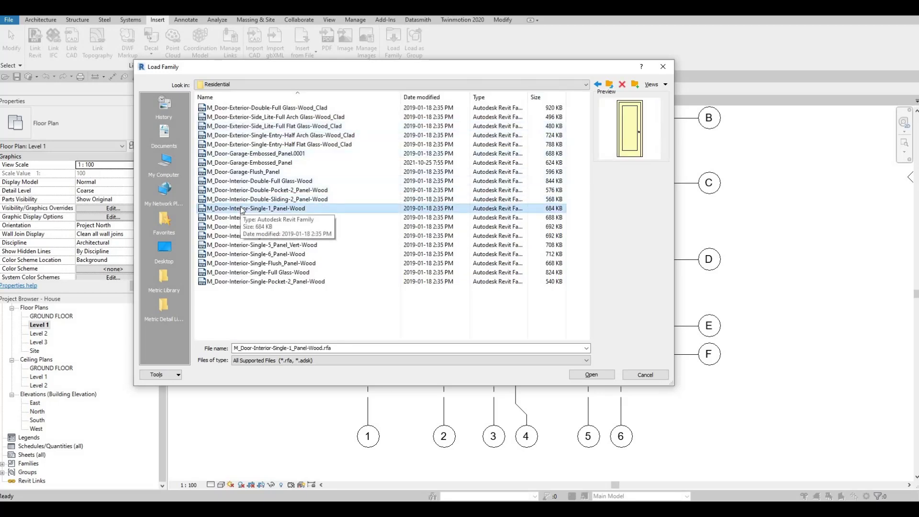
click(241, 209)
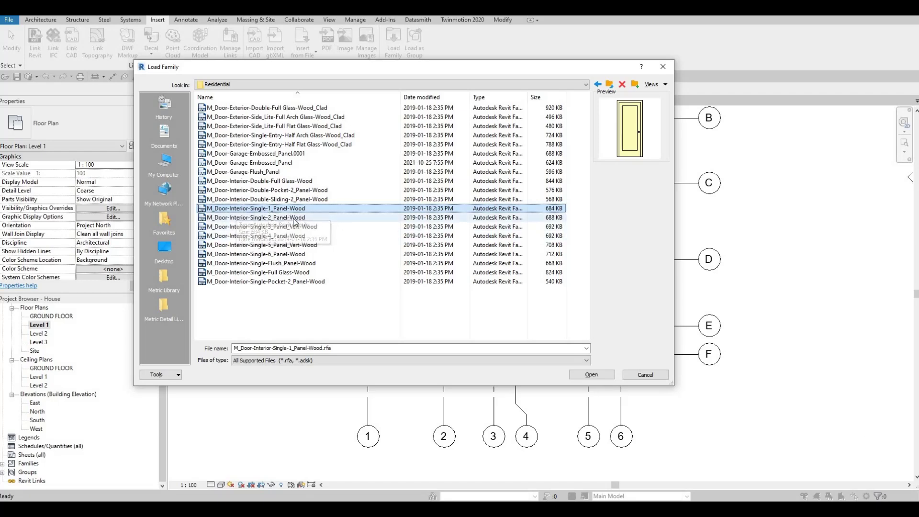
click(580, 374)
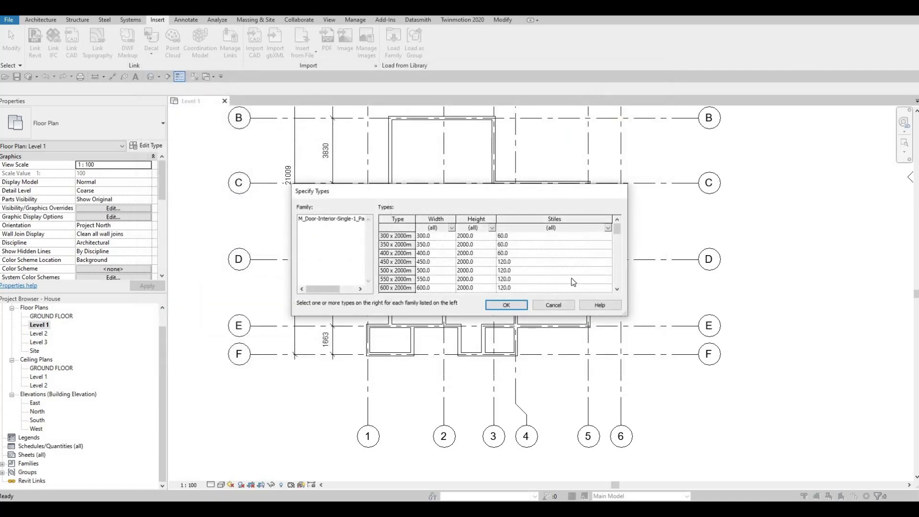
- Load all types of the interior door family, from 300 x 2000mm through 900 x 2400mm, accepting the large number of types
click(406, 236)
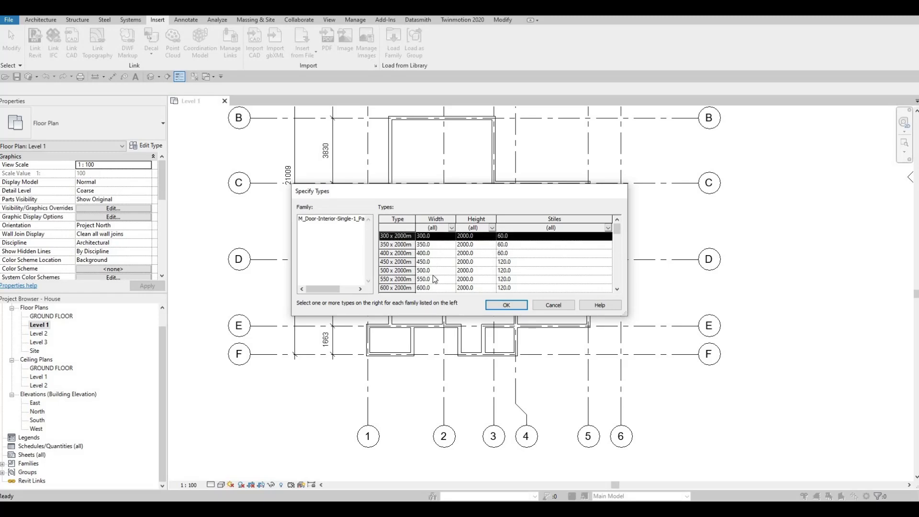
scroll(435, 279, down, 8)
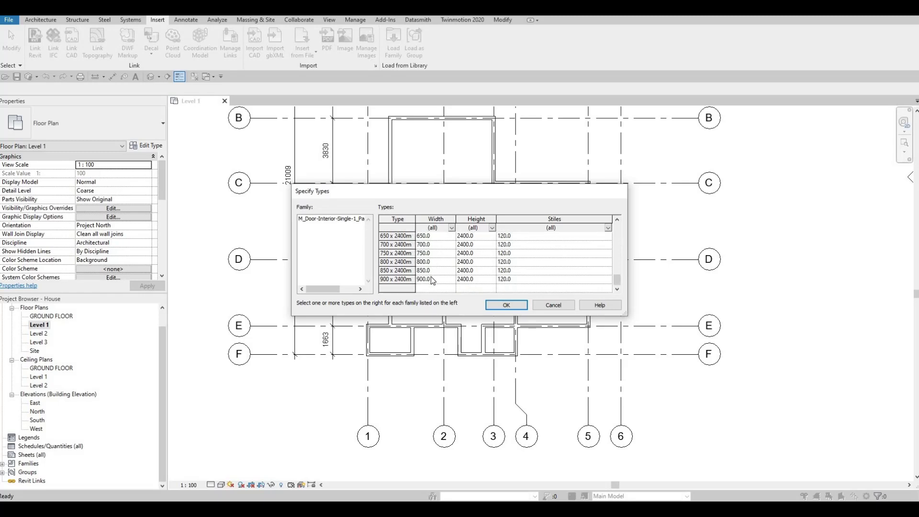
shift+click(404, 279)
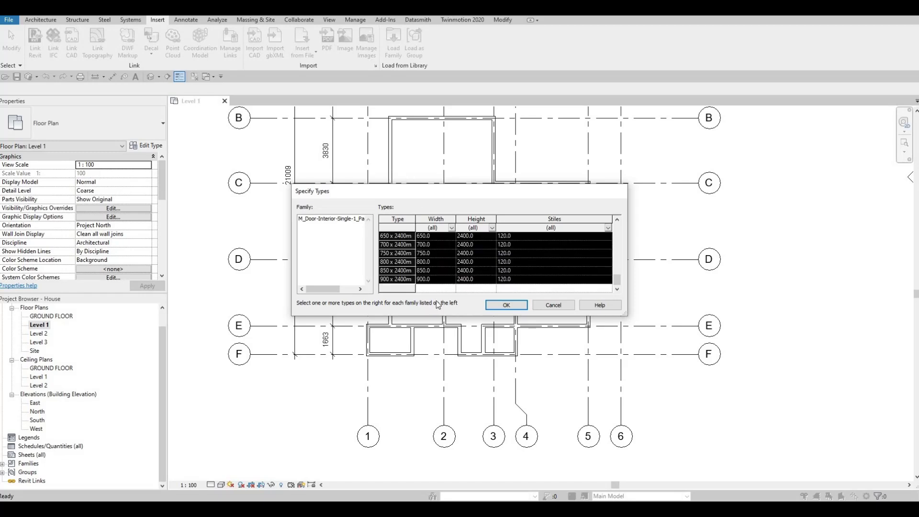
click(504, 305)
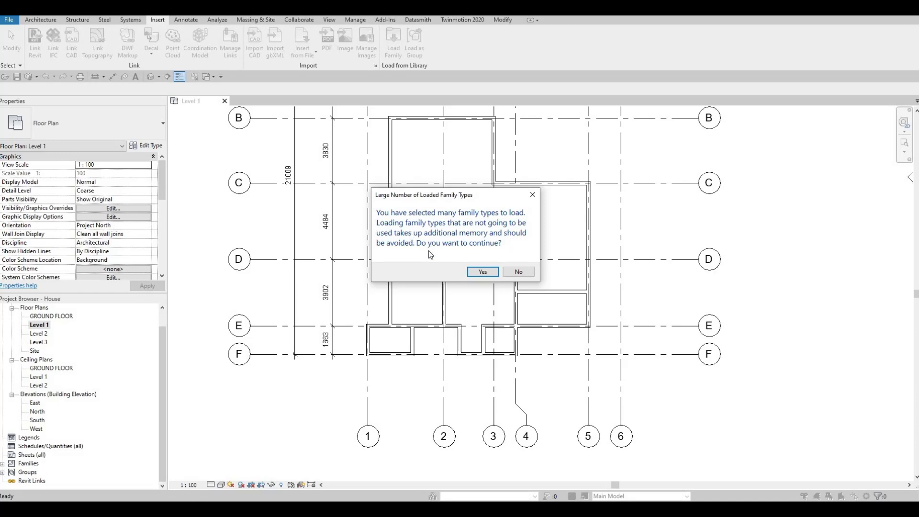
click(483, 272)
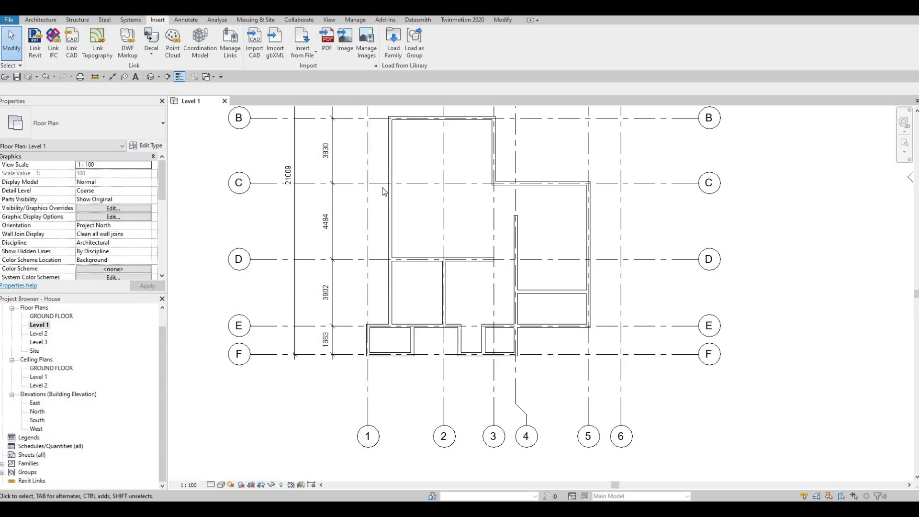
- Start placing doors using the M_Door-Interior-Single-1_Panel-Wood type 850 x 2000mm
click(40, 20)
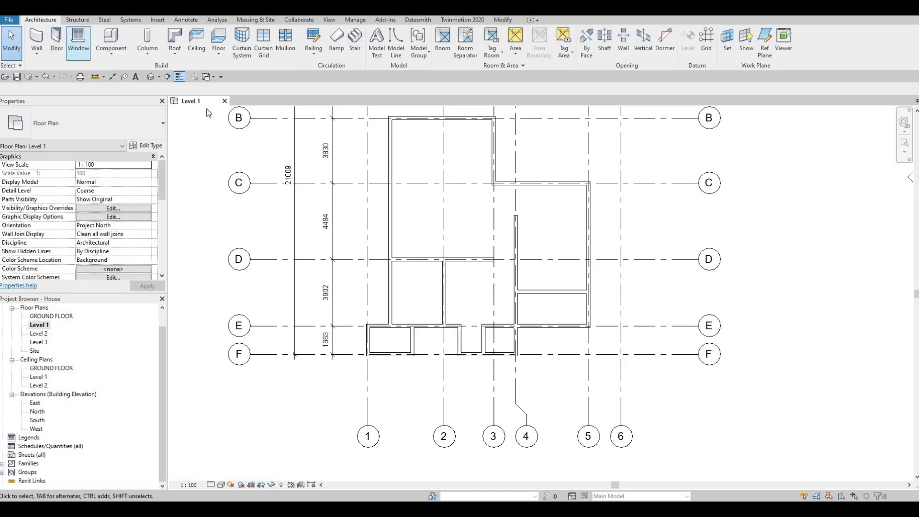
key(d)
key(r)
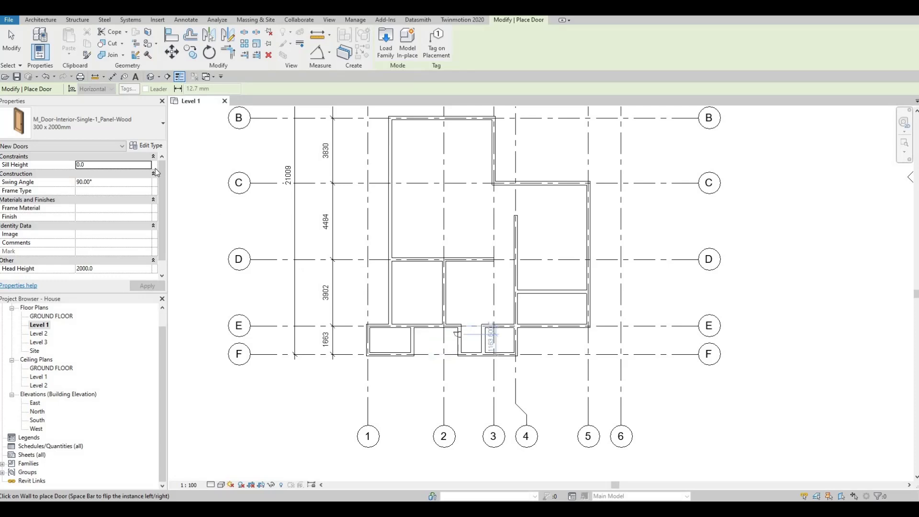
click(100, 129)
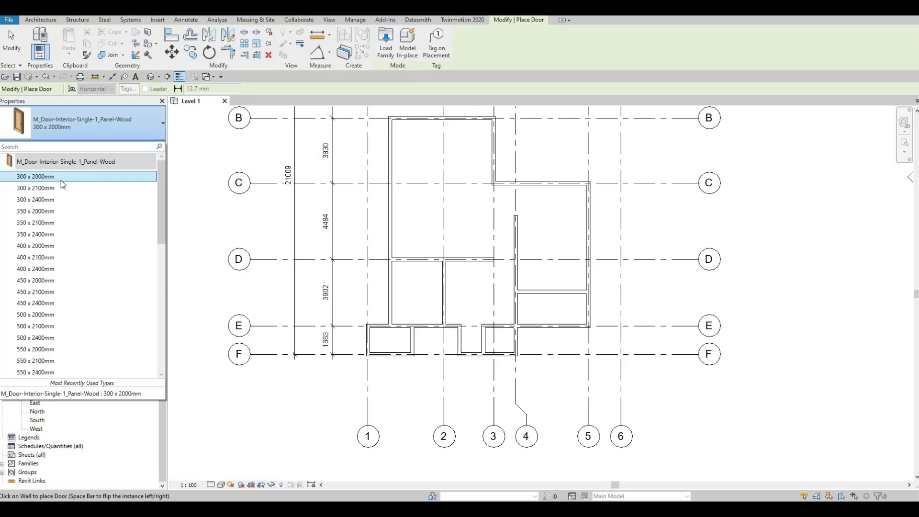
scroll(69, 281, down, 7)
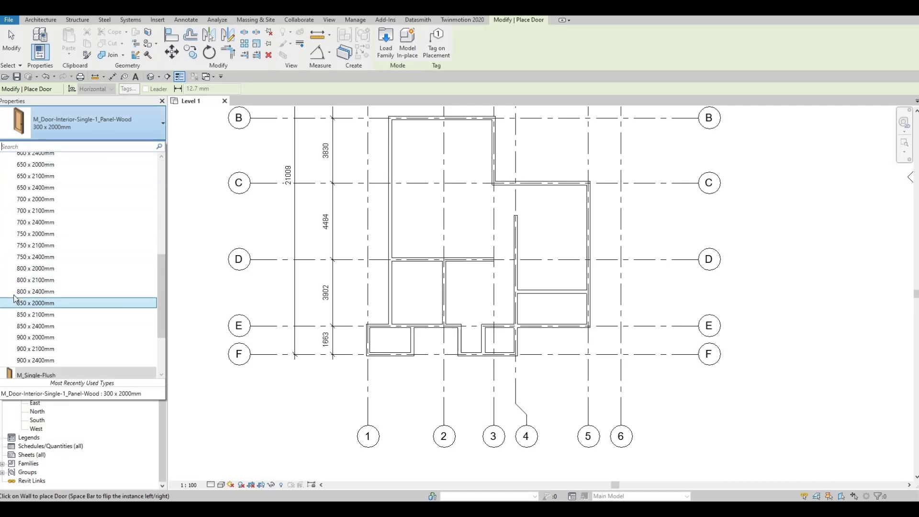
mouse_move(35, 309)
click(31, 306)
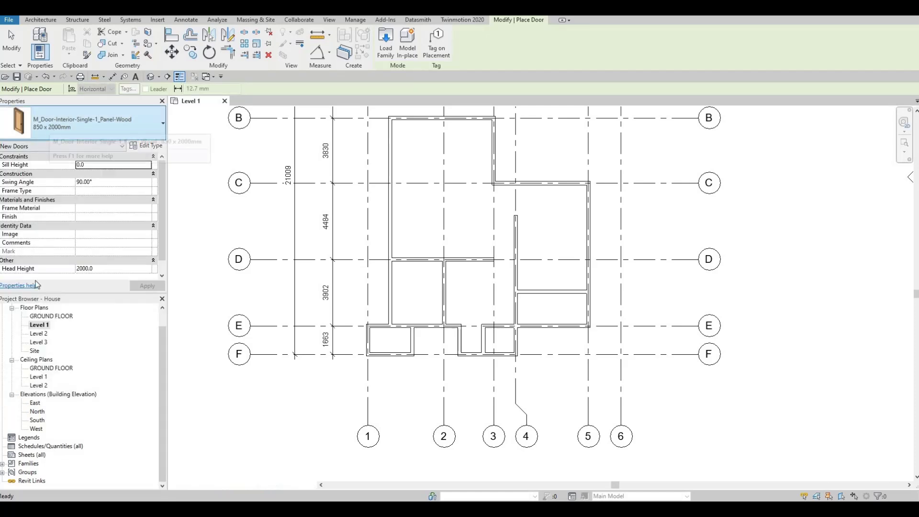
click(96, 124)
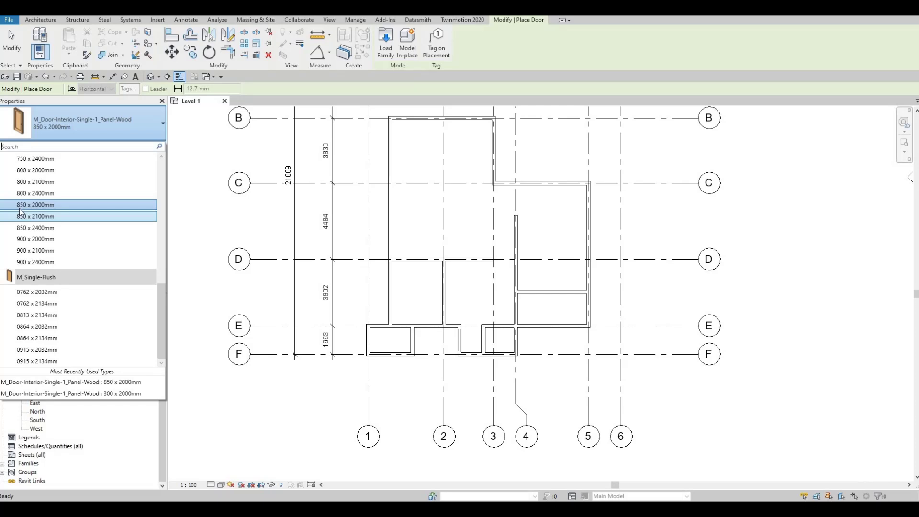
scroll(29, 227, up, 1)
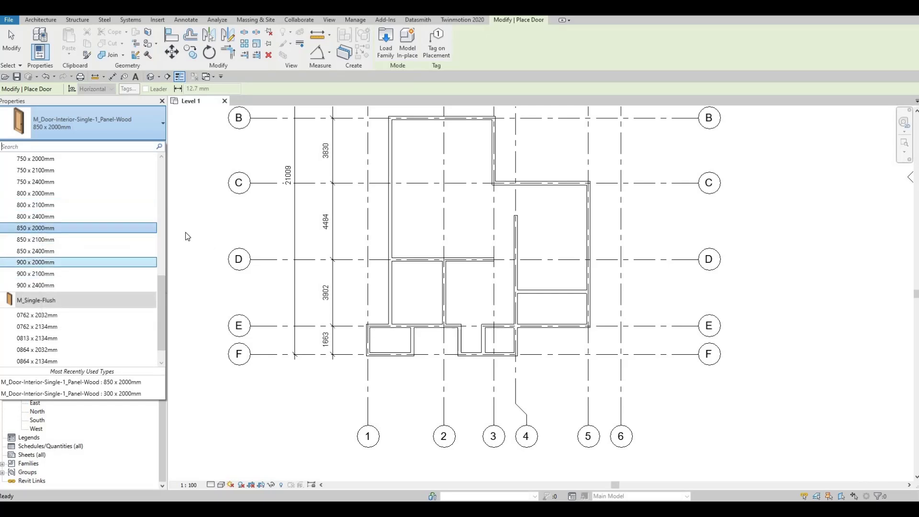
click(56, 227)
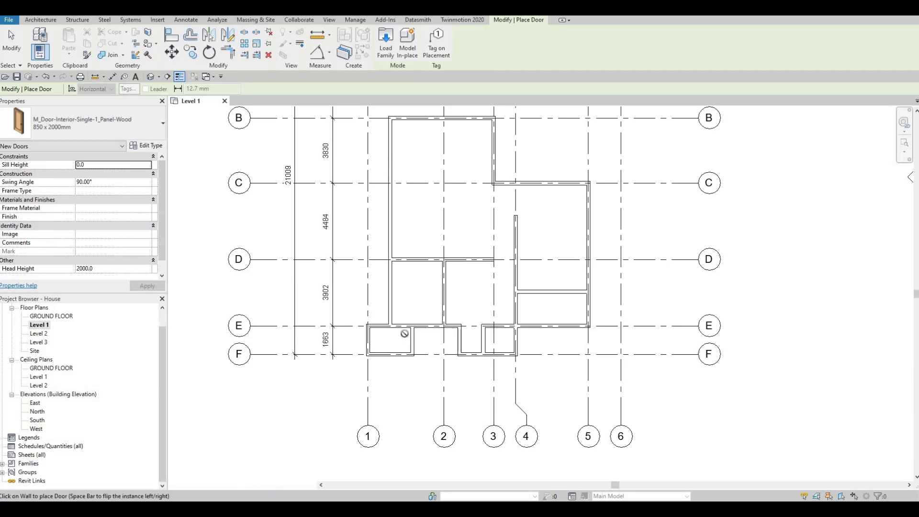
- Place a door in the grid 2 wall between grids D and E, centred 600 mm from grid E and swinging toward grid 1
scroll(403, 333, up, 2)
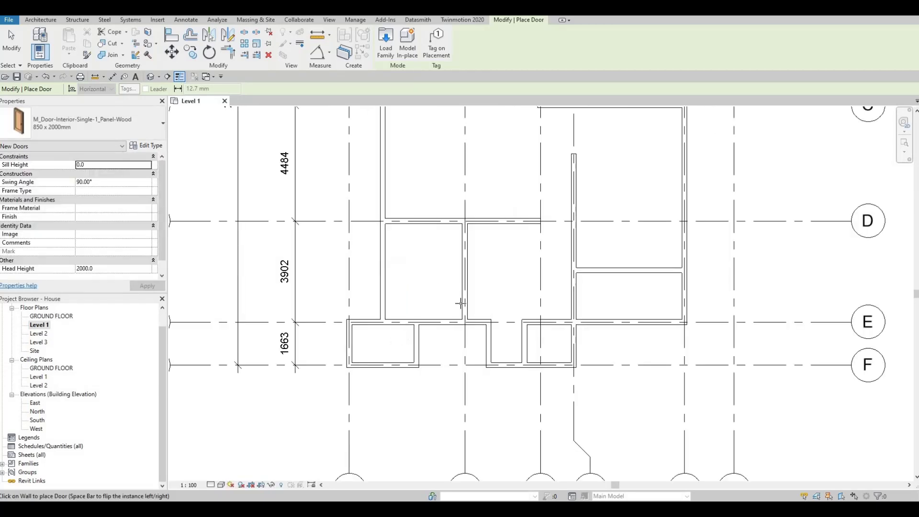
key(space)
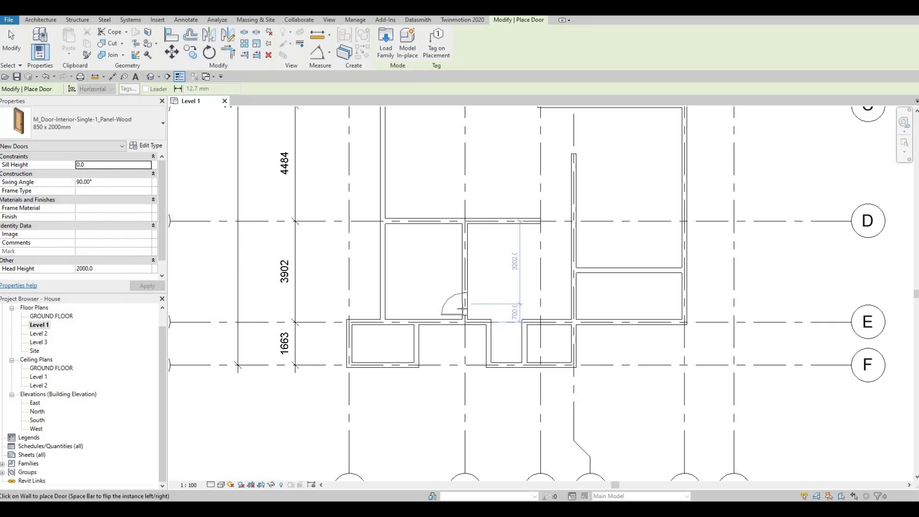
scroll(463, 310, up, 2)
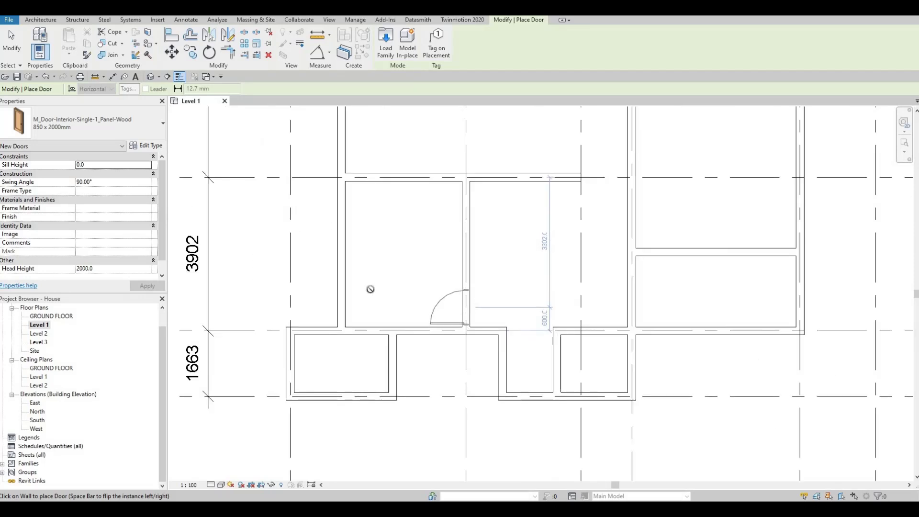
scroll(370, 289, down, 4)
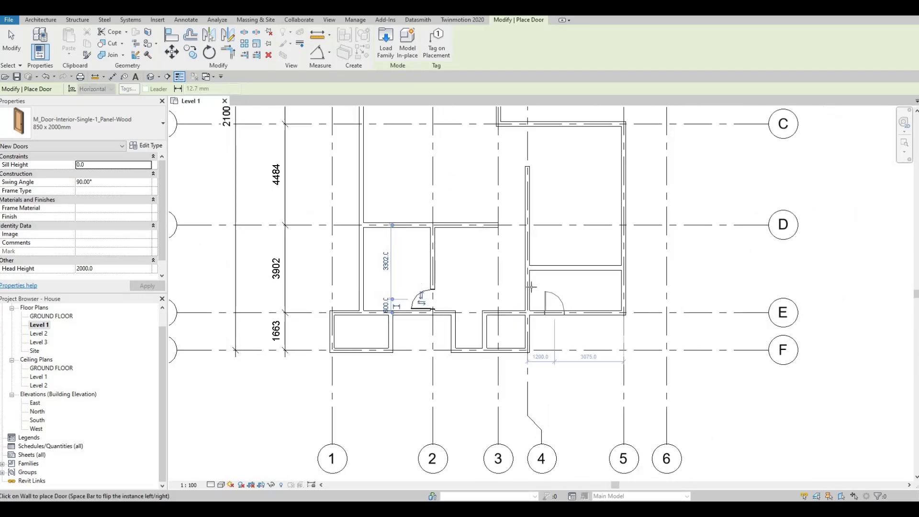
- Place one door in the horizontal wall between grids 4 and 5, 1400 mm from grid 4, and another in the grid 5 wall 600 mm below it
middle_drag(530, 286, 493, 303)
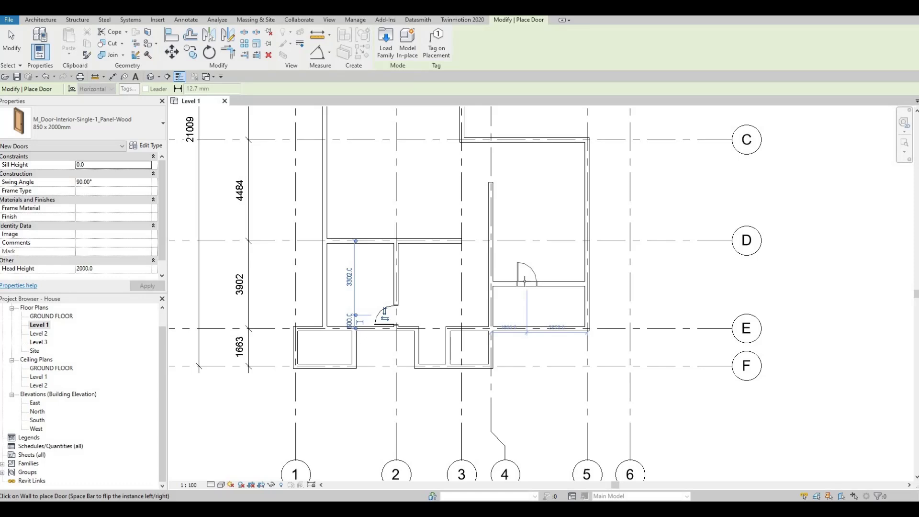
click(524, 279)
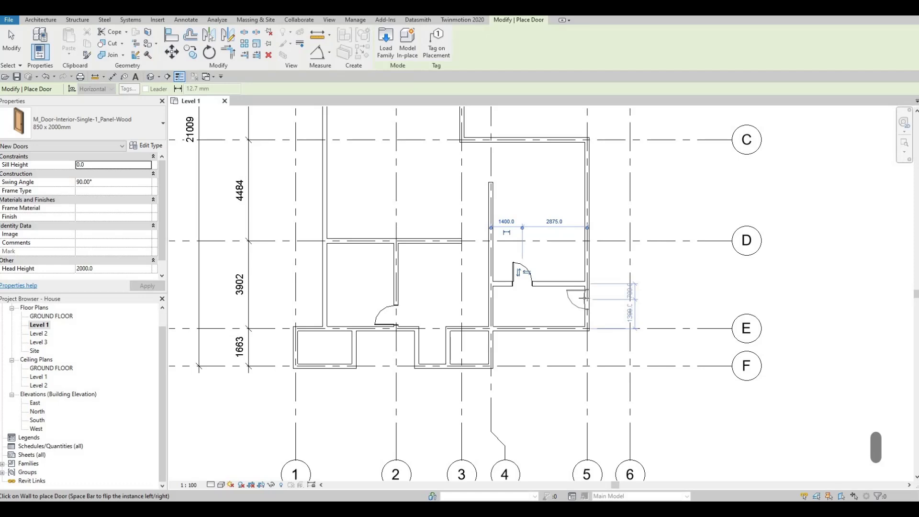
click(558, 310)
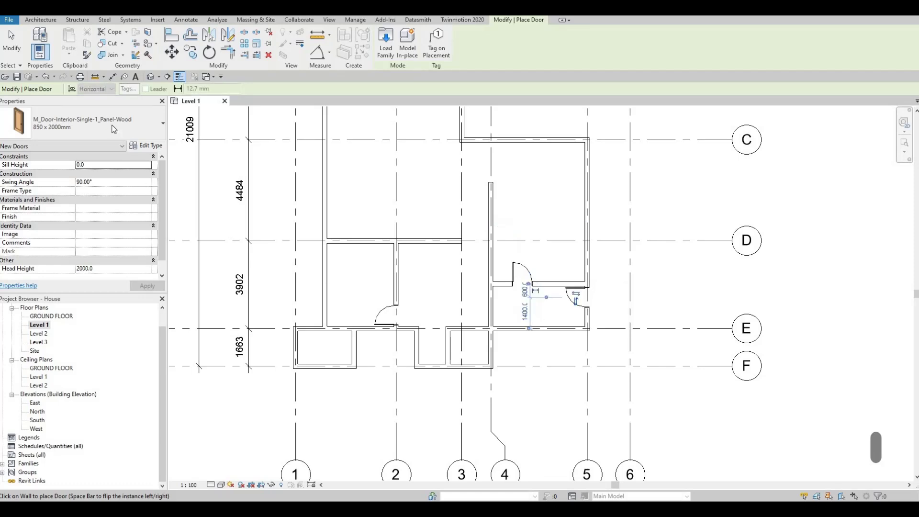
- Switch the door type being placed to 750 x 2000mm of the same interior family
click(96, 123)
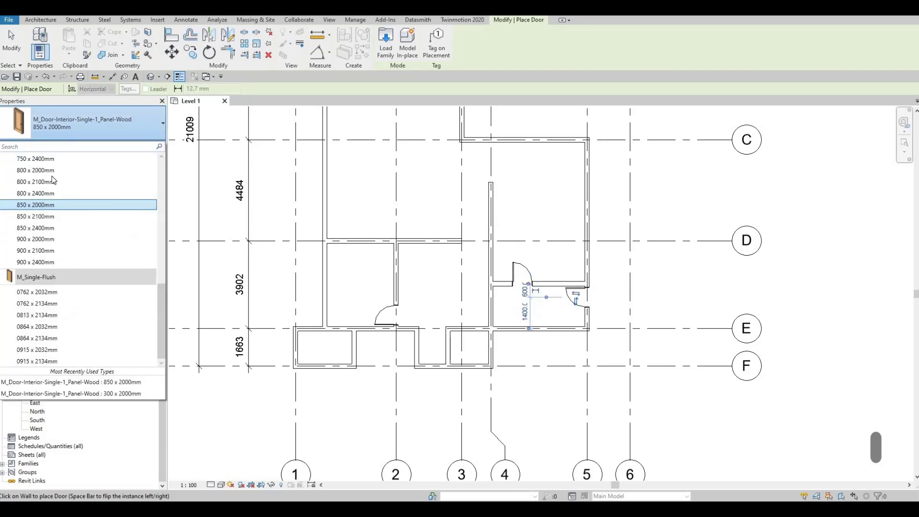
click(55, 170)
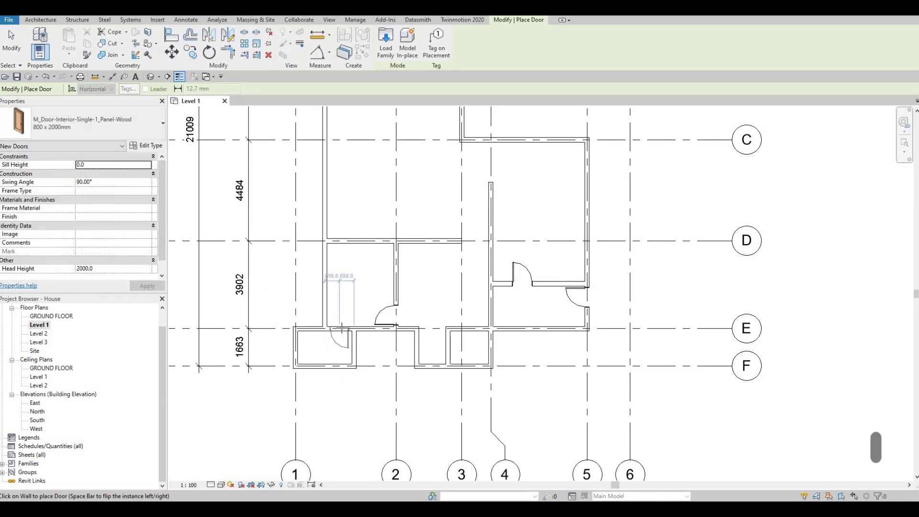
click(84, 125)
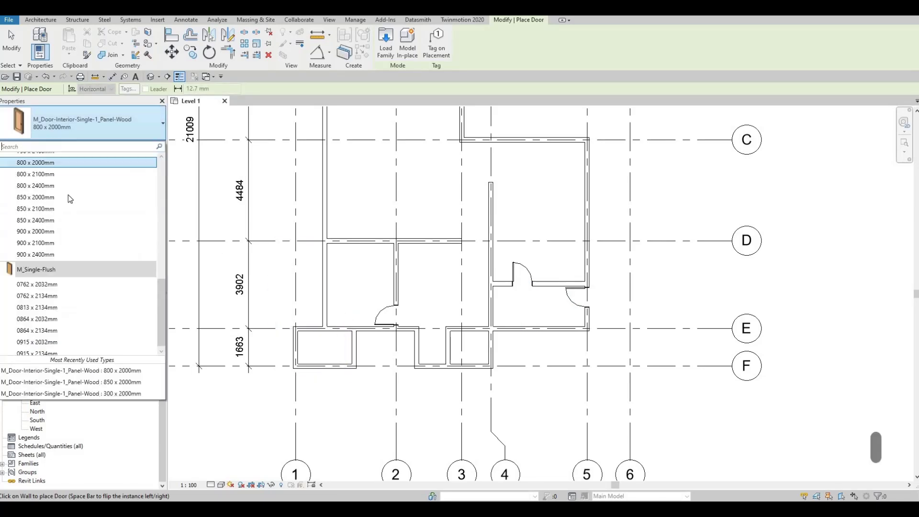
scroll(62, 191, up, 1)
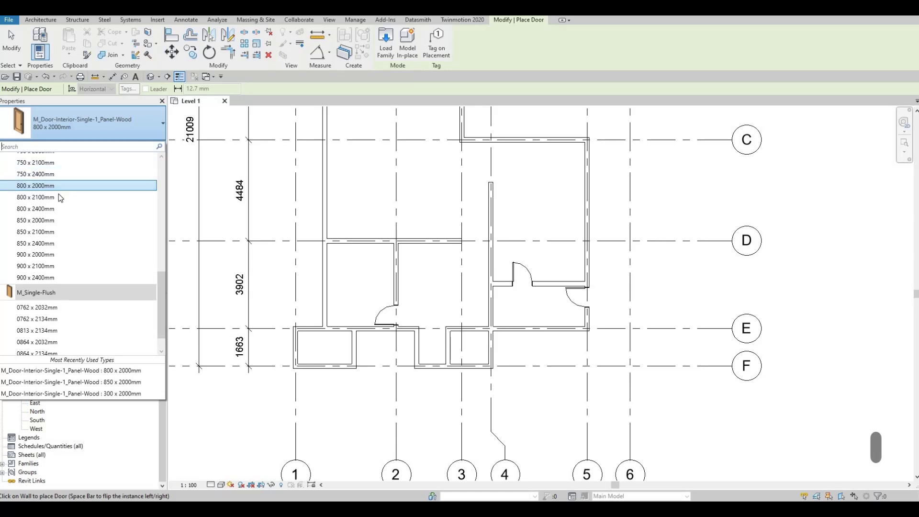
scroll(45, 181, up, 1)
click(343, 325)
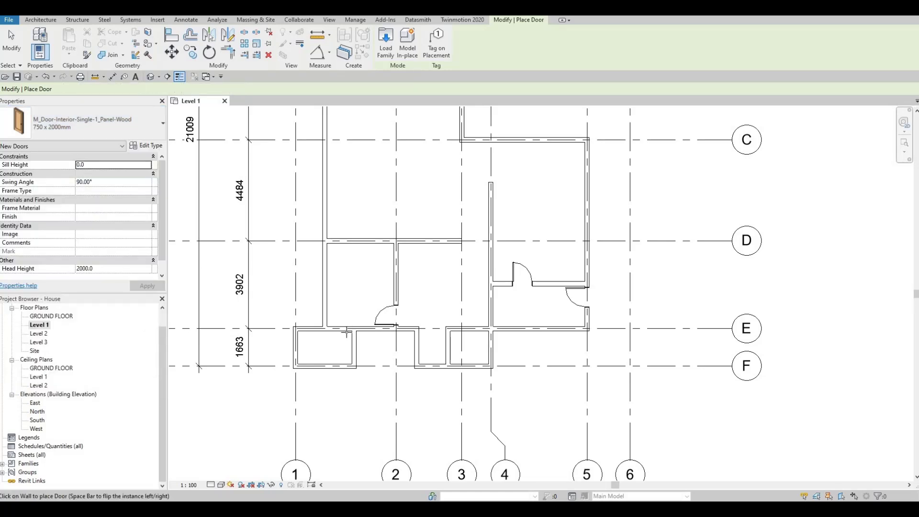
- Place doors in the grid E walls of the two small rooms between grids E and F, both swinging into those rooms
scroll(343, 325, up, 2)
key(space)
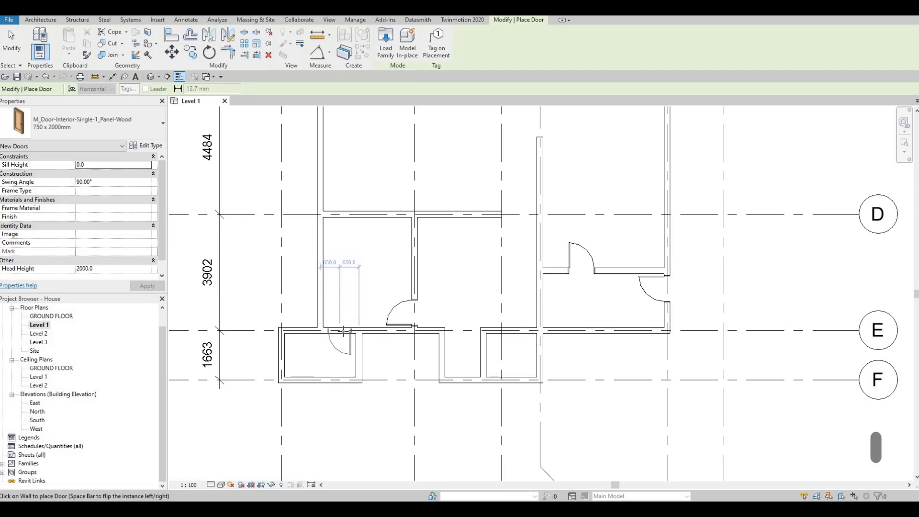
click(343, 330)
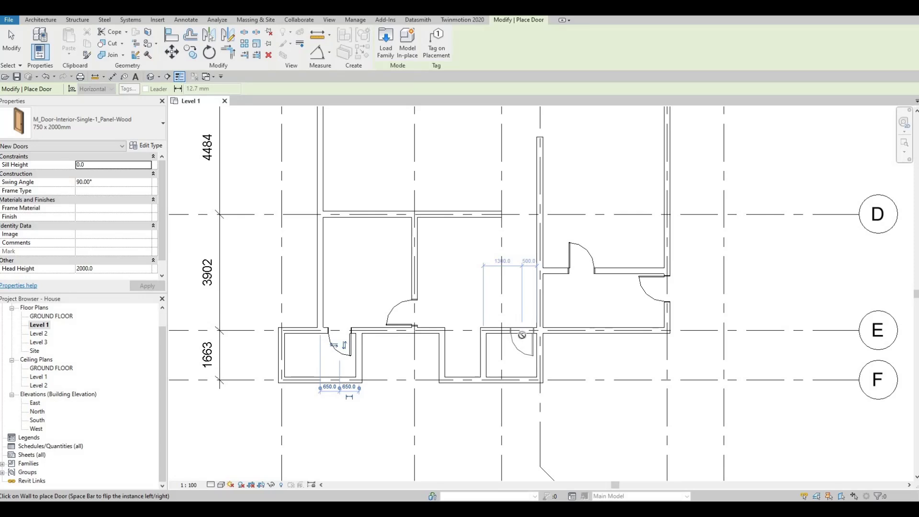
click(522, 335)
key(Escape)
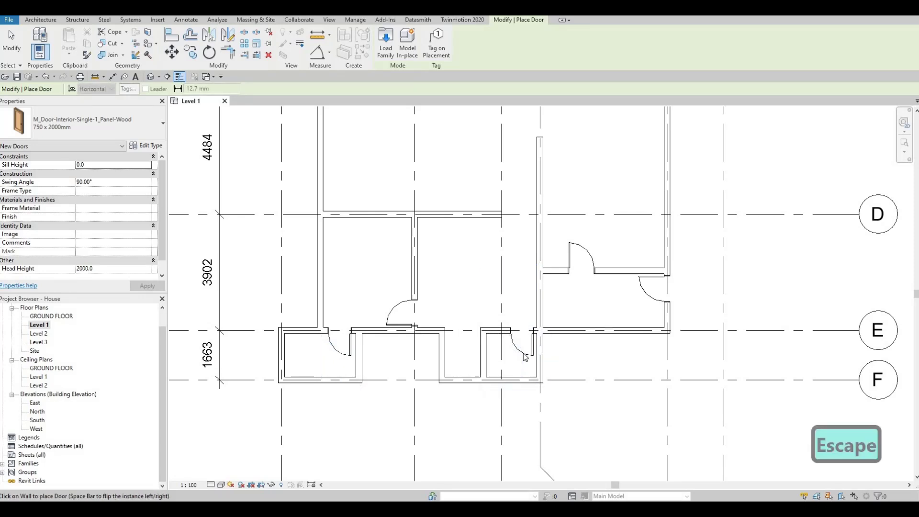
key(Escape)
scroll(525, 357, up, 1)
key(Escape)
- Nudge the grid E door between grids 3 and 4 closer to grid 4 and the one near grid 1 slightly toward grid 2
click(523, 344)
key(Right)
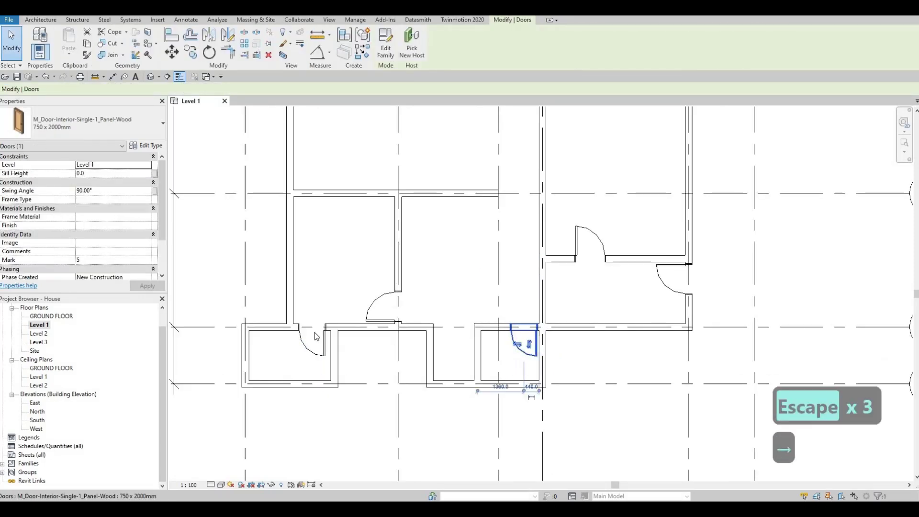
click(320, 340)
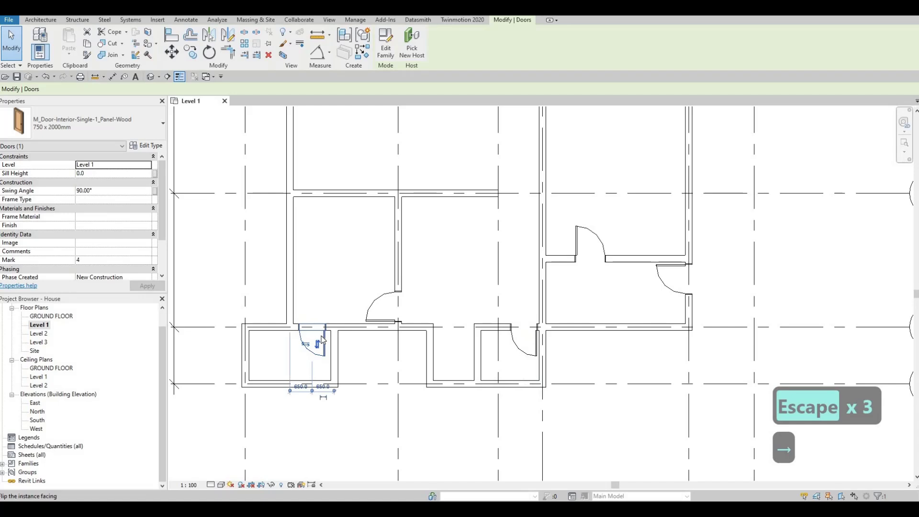
key(Right)
key(Right)
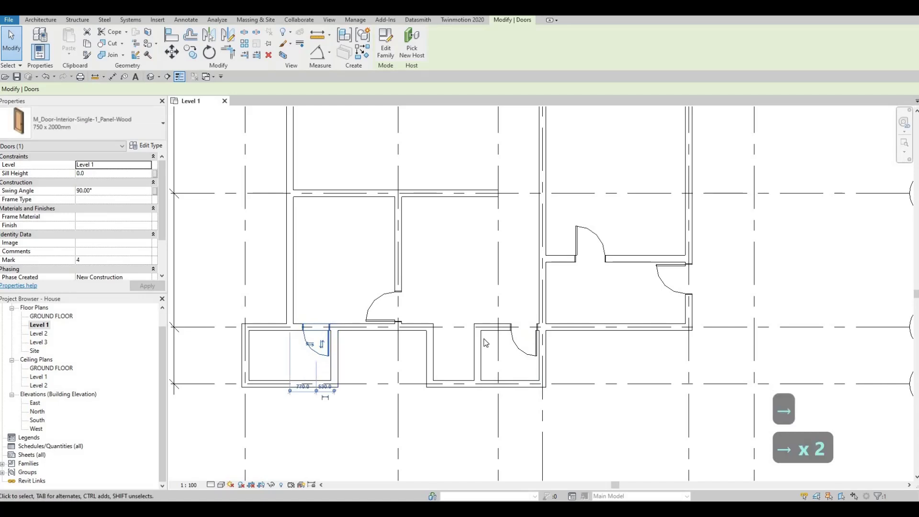
key(Escape)
- Open the door family M_Door-Exterior-Single-Entry-Half Flat Glass-Wood_Clad from the Residential folder for loading into the project
scroll(548, 469, down, 3)
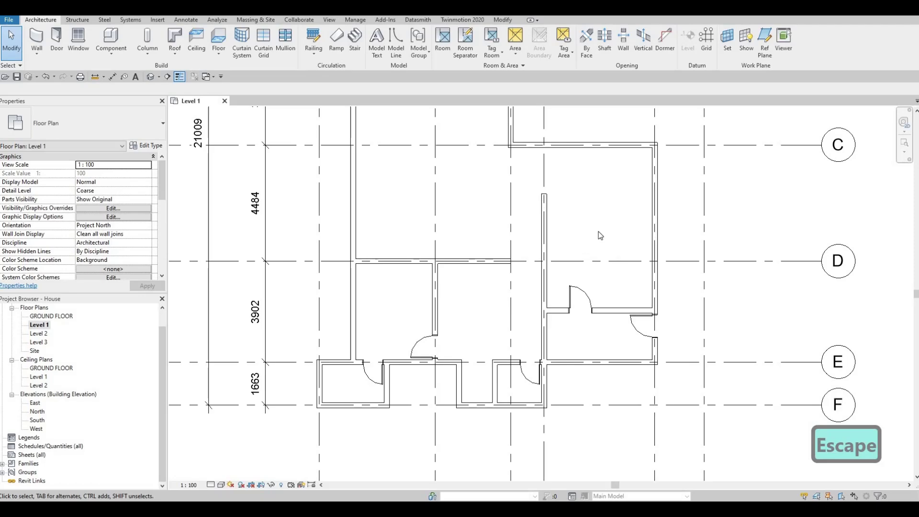
scroll(600, 236, down, 5)
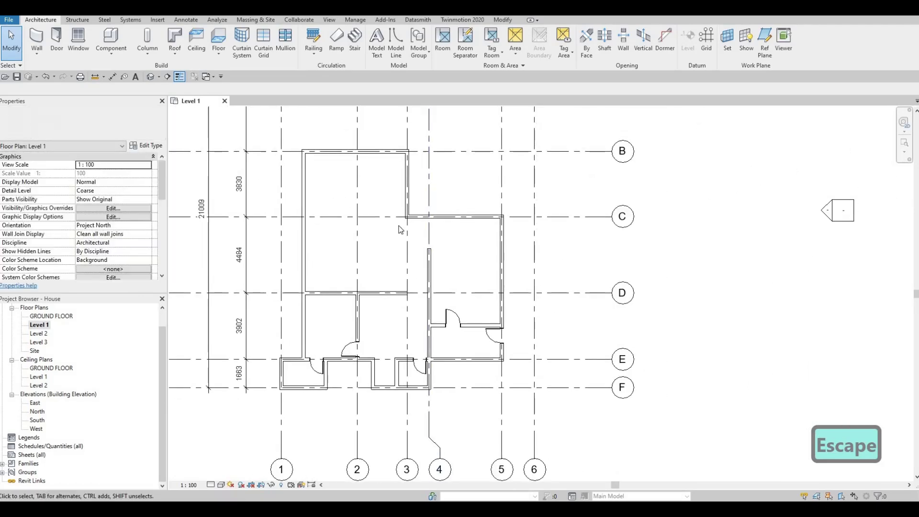
middle_drag(380, 352, 386, 292)
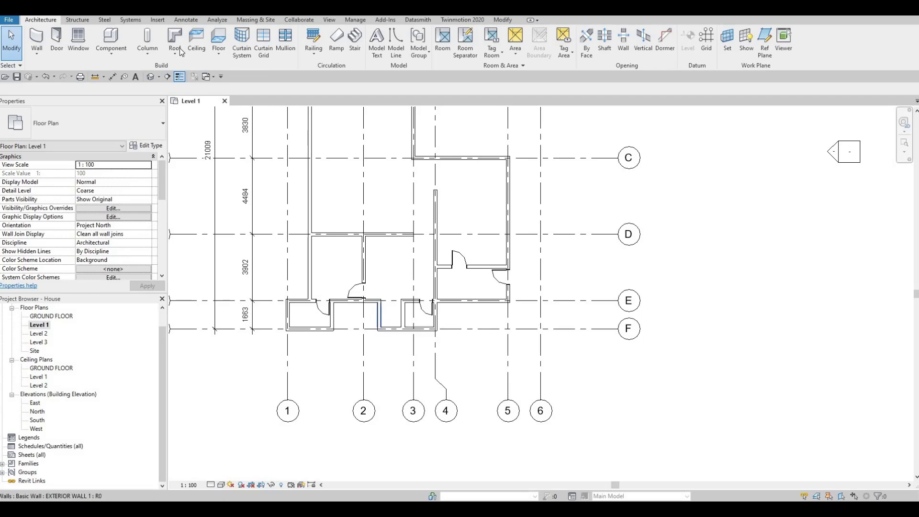
click(159, 19)
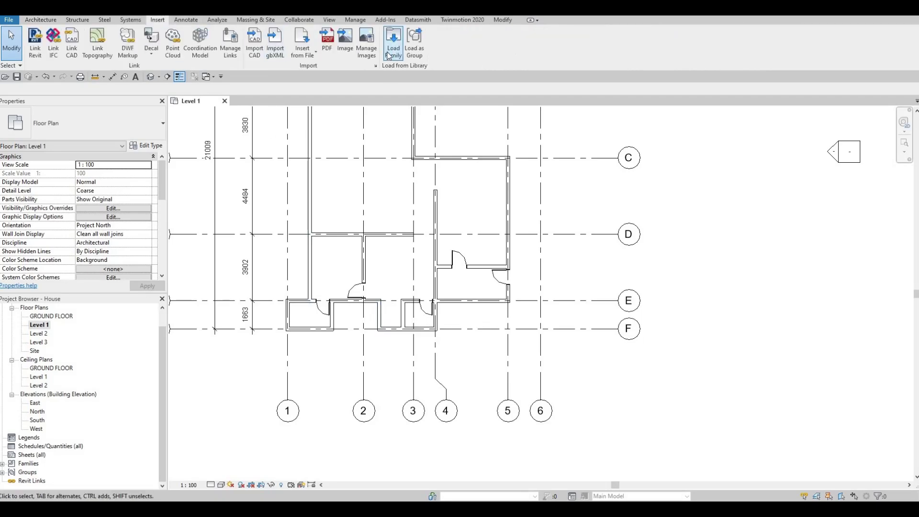
click(393, 48)
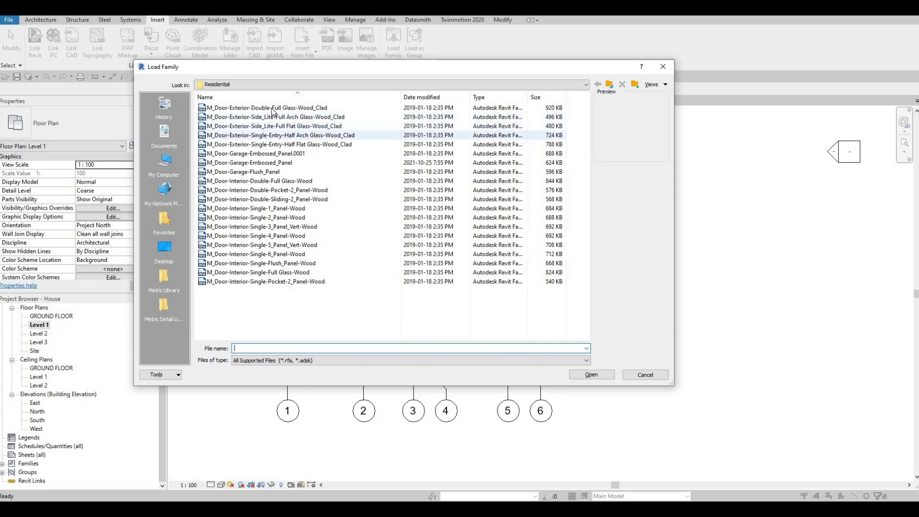
click(273, 109)
key(Down)
key(Down)
key(Down)
key(Down)
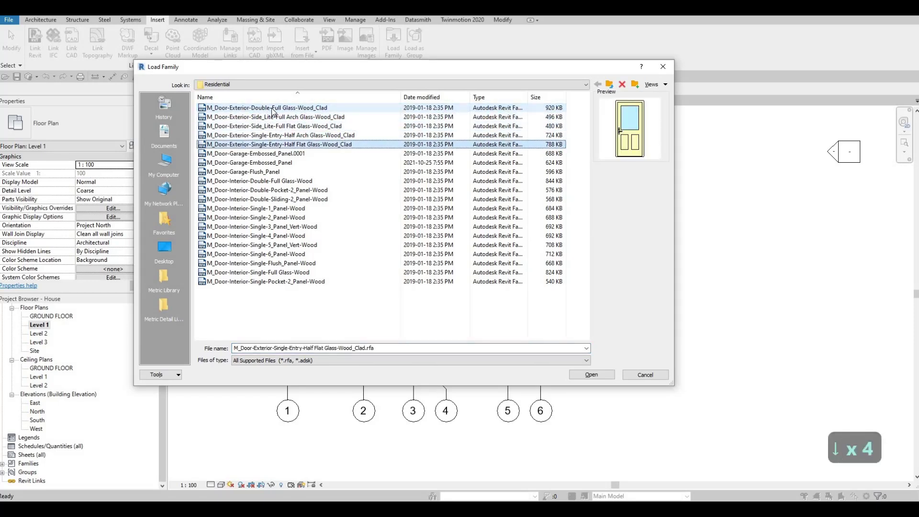
click(601, 376)
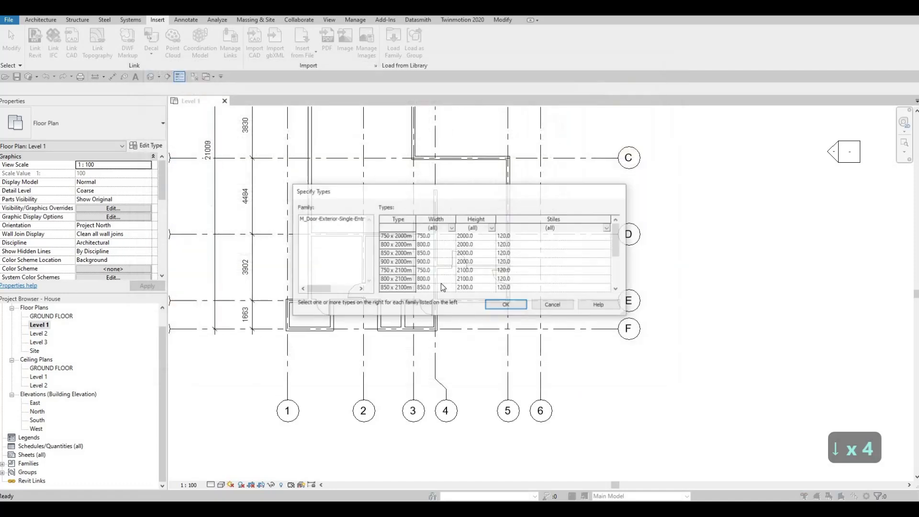
- Load the four 2000 mm high types of the exterior entry door family, from 750 x 2000mm to 900 x 2000mm
click(400, 236)
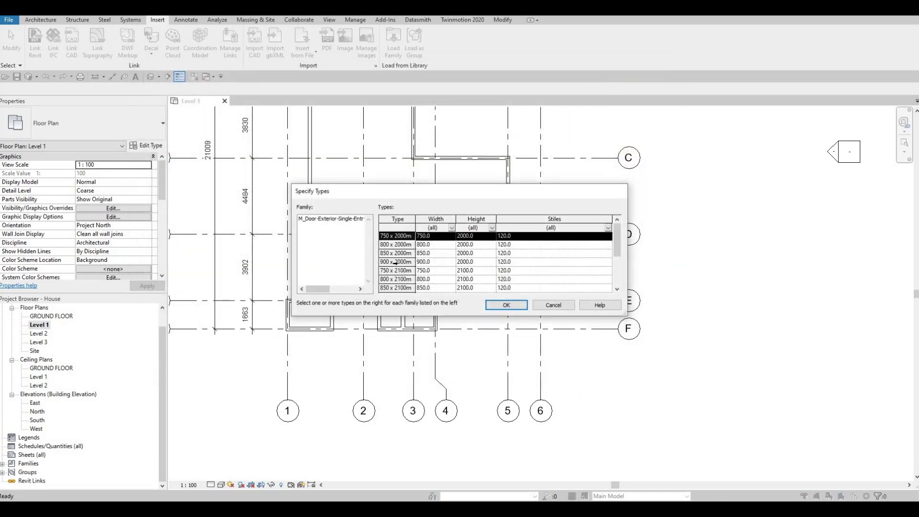
shift+click(395, 261)
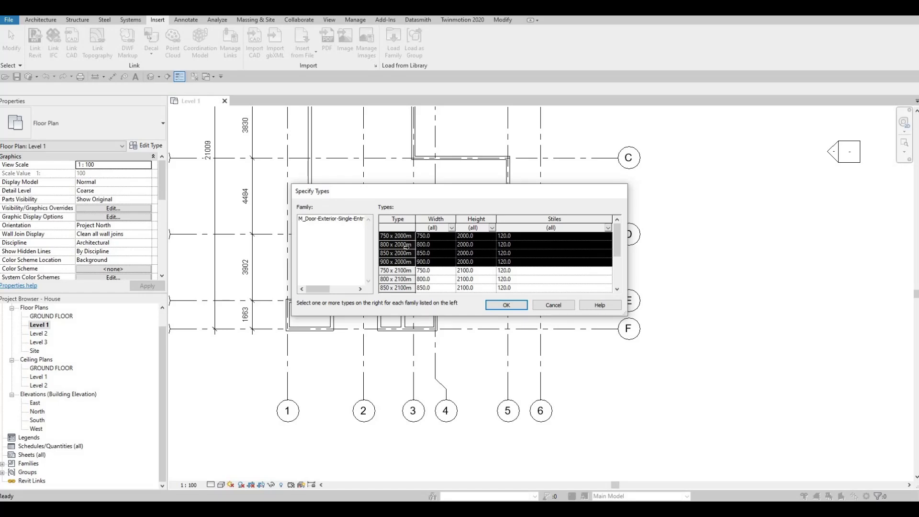
key(Return)
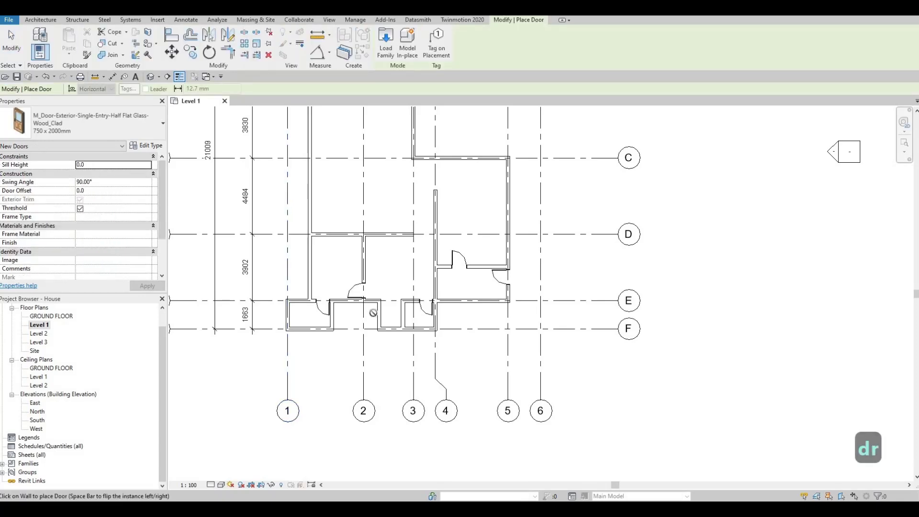
- Place a 900 x 2000mm exterior entry door centred in the short wall just past grid 2 between grids E and F, with its hinge side flipped
scroll(378, 310, up, 2)
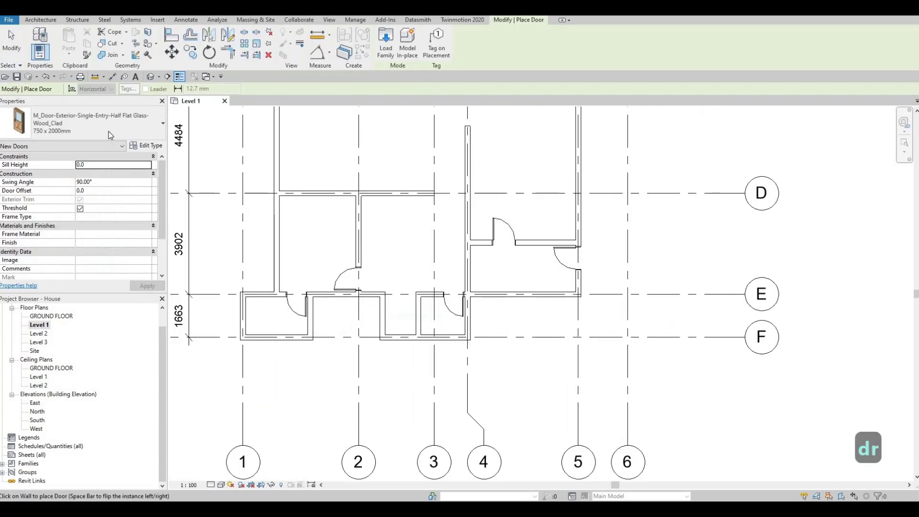
click(91, 123)
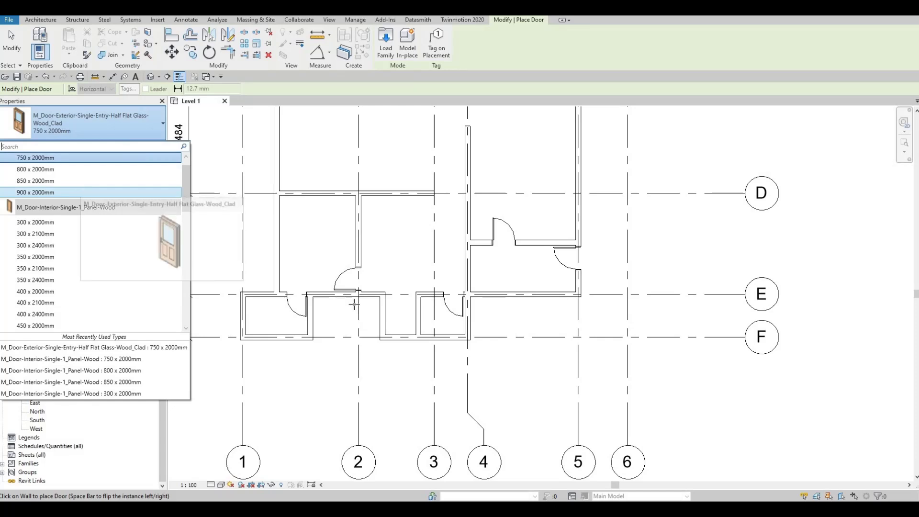
click(81, 190)
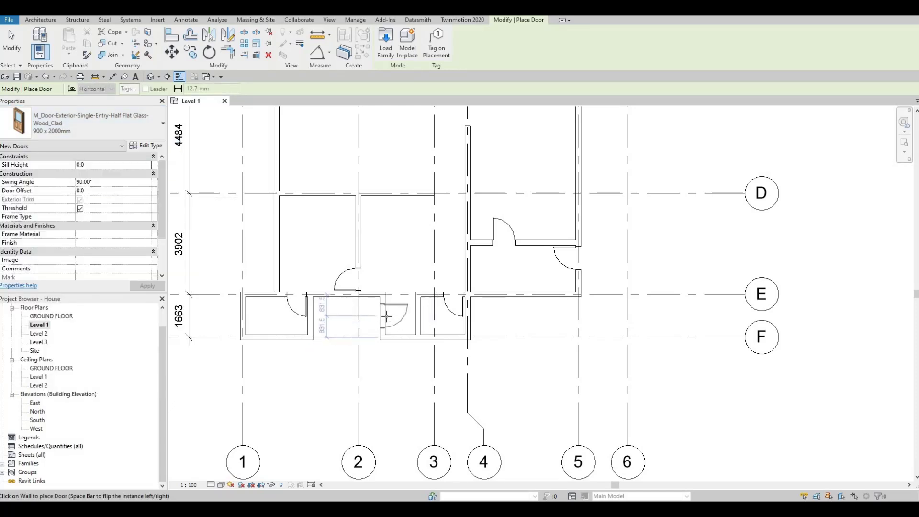
key(space)
click(409, 306)
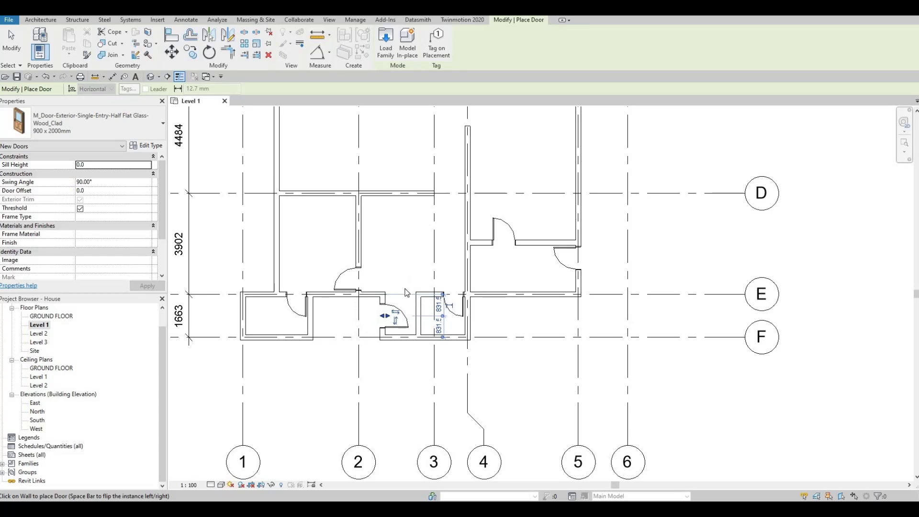
key(Escape)
key(Escape)
key(Escape)
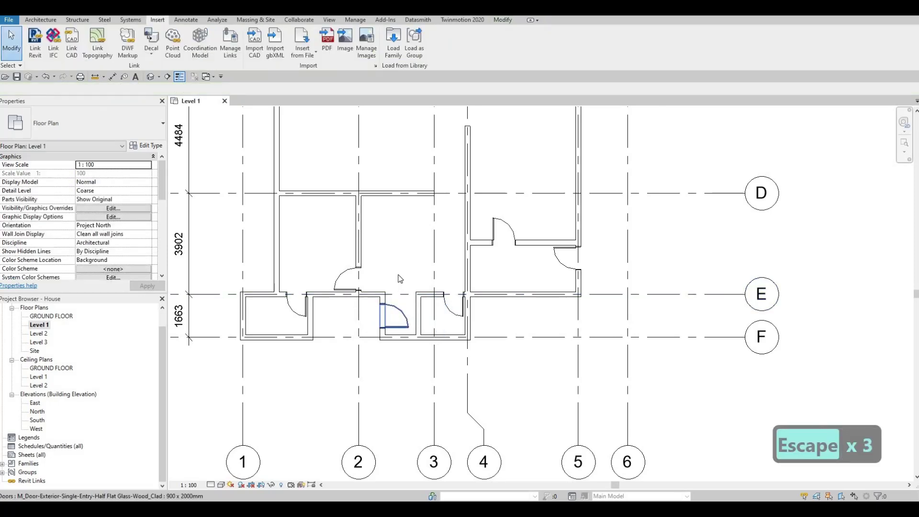
middle_drag(400, 279, 422, 262)
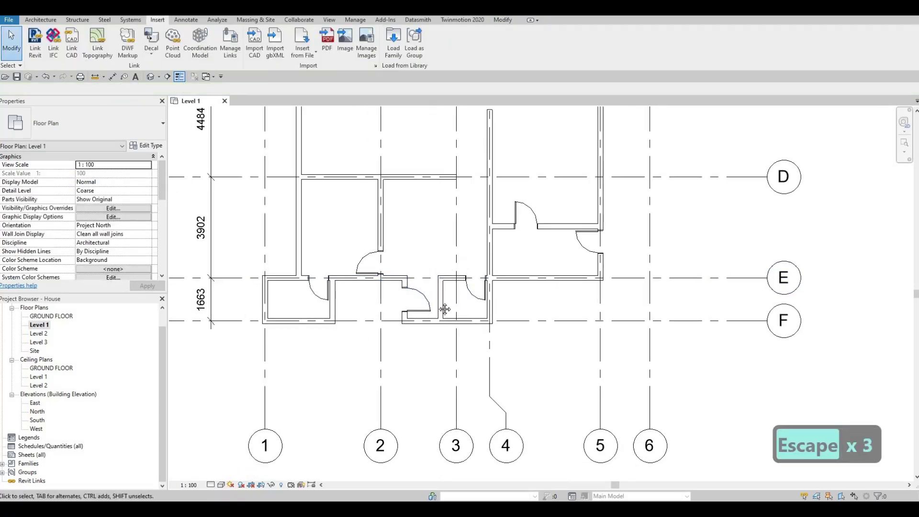
middle_drag(444, 309, 441, 276)
scroll(442, 276, down, 1)
middle_drag(410, 203, 408, 248)
key(Escape)
scroll(410, 258, down, 1)
scroll(410, 253, up, 2)
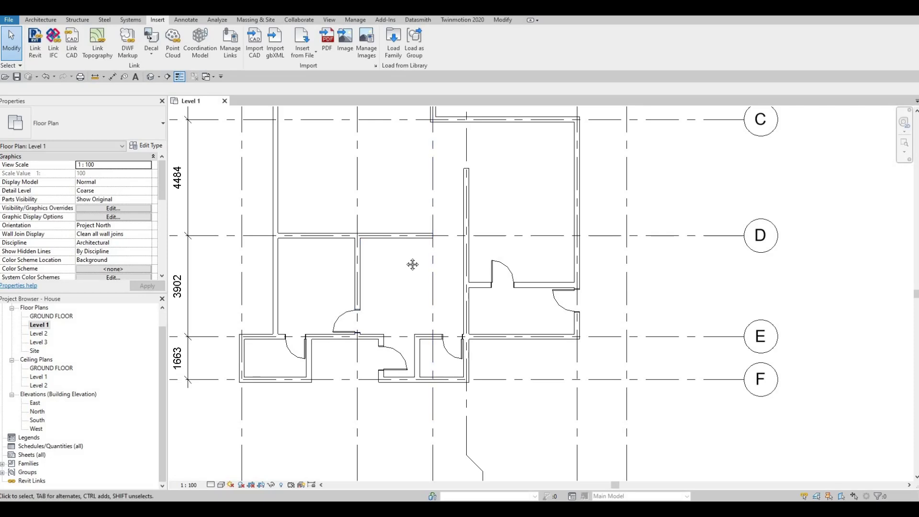
scroll(406, 242, down, 2)
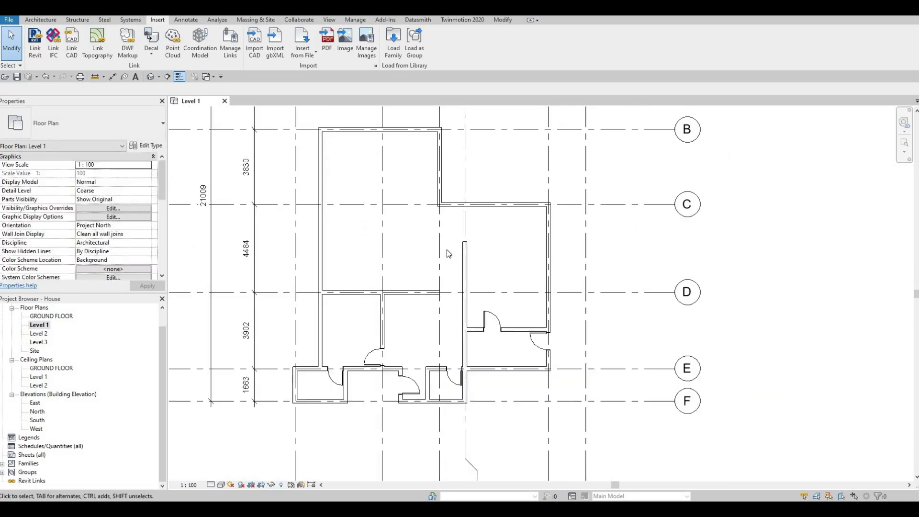
scroll(449, 253, down, 3)
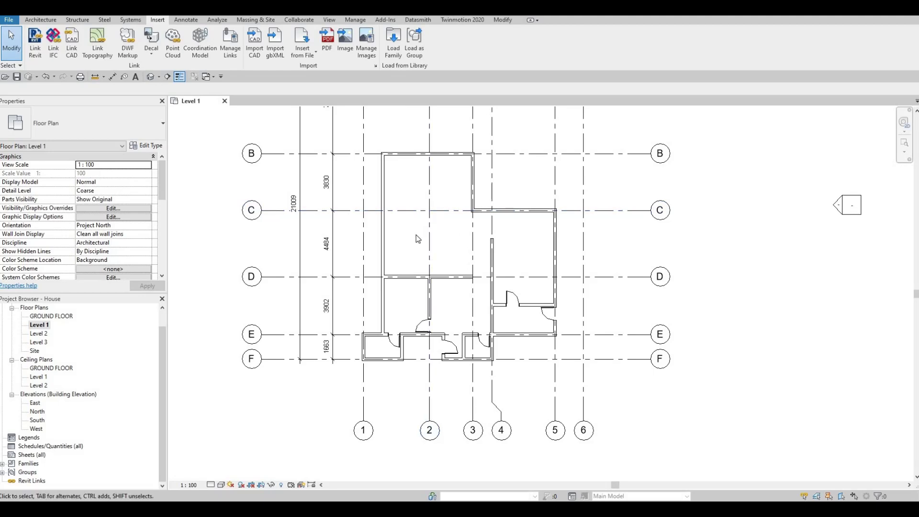
middle_drag(432, 255, 405, 277)
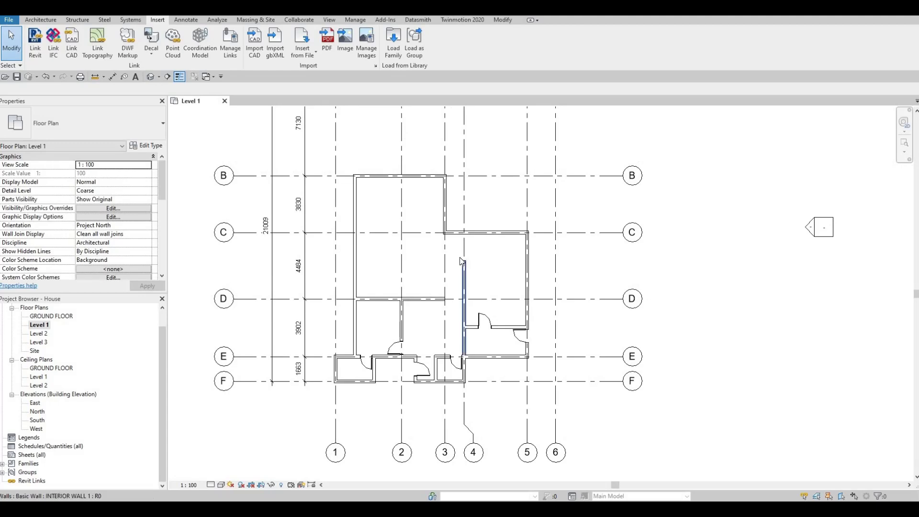
- Nudge the interior door in the wall between grids 4 and 5, between grids D and E, slightly toward grid 5
scroll(488, 328, up, 1)
click(488, 327)
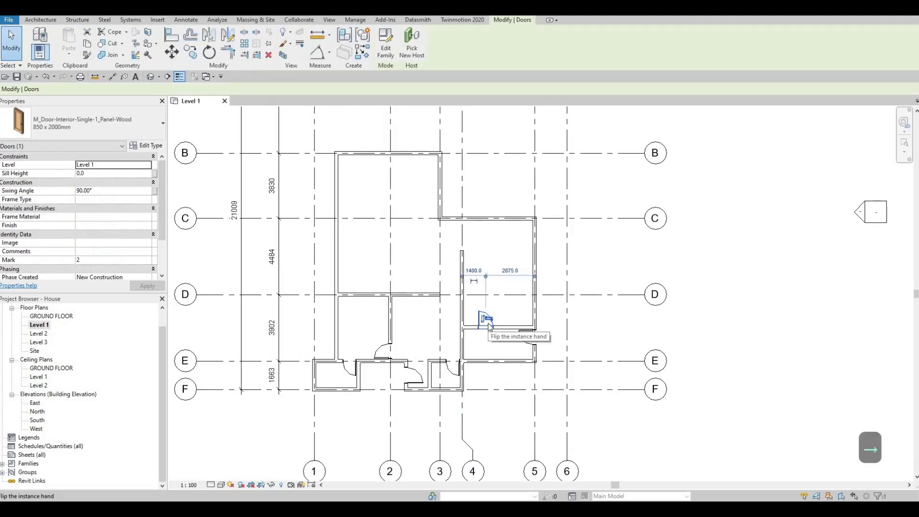
key(Escape)
key(Escape)
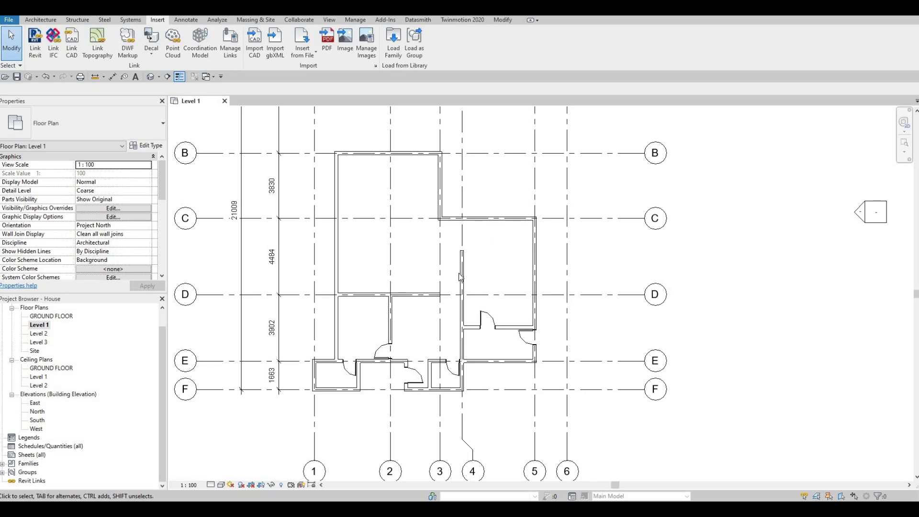
- Browse the metric family library to the Seating folder under Furniture for loading a family
middle_drag(474, 280, 520, 219)
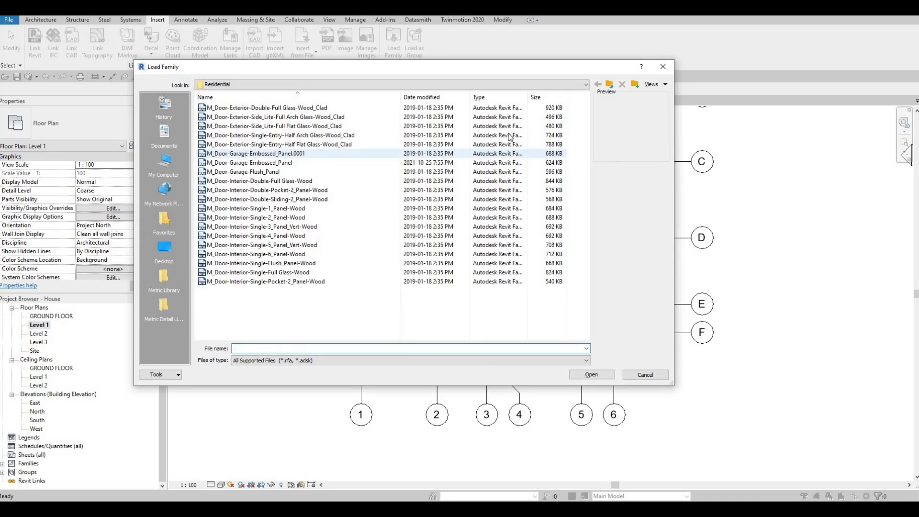
click(609, 85)
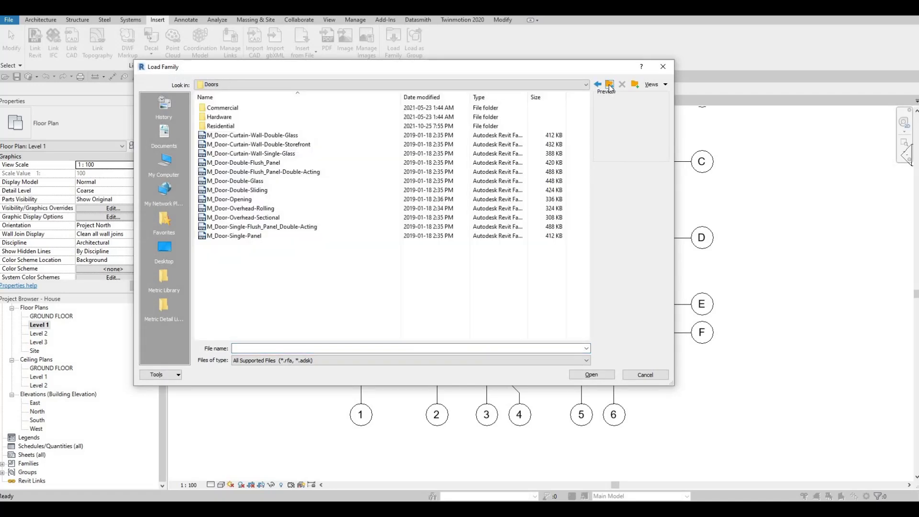
key(BackSpace)
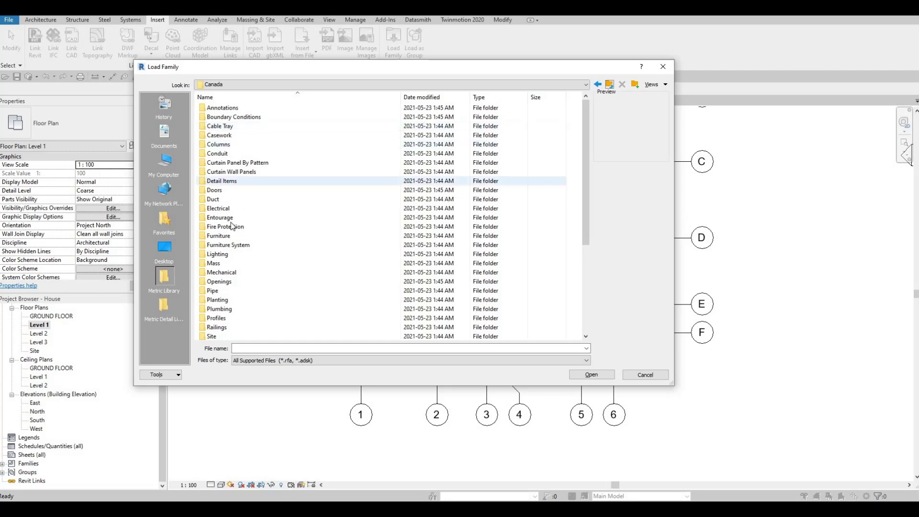
double_click(224, 236)
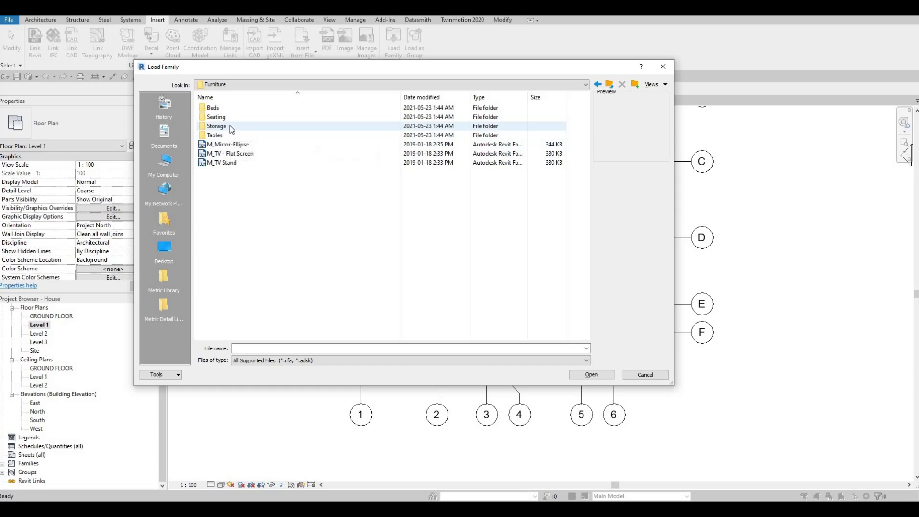
double_click(233, 117)
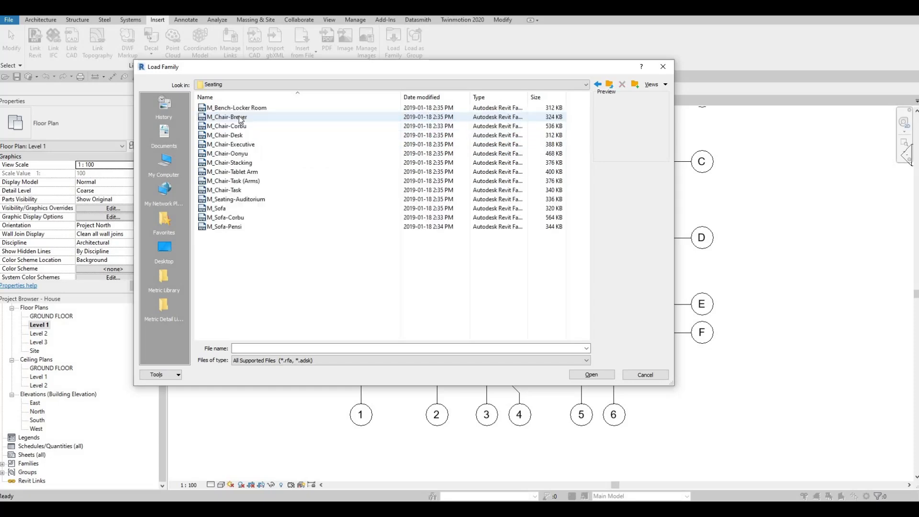
- Preview the seating families and load M_Sofa-Corbu into the project
click(237, 110)
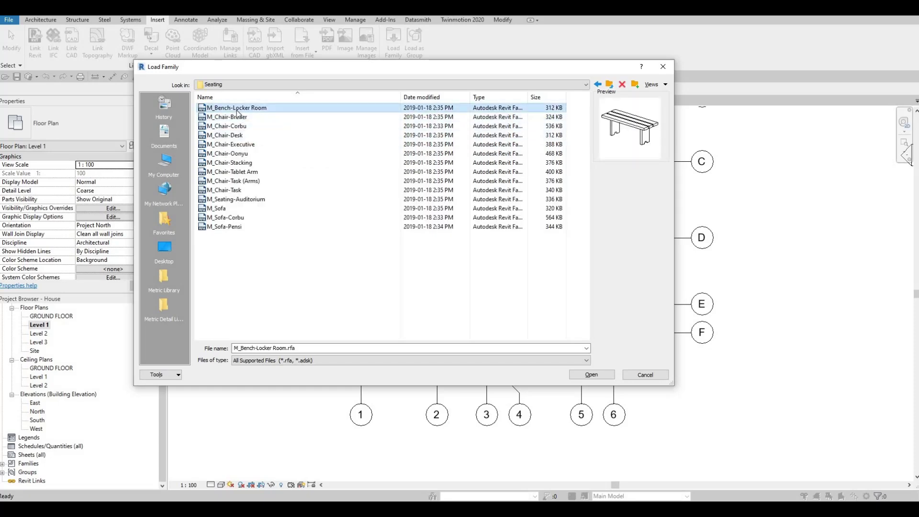
key(Down)
key(Down)
key(Down)
key(Down)
key(Down)
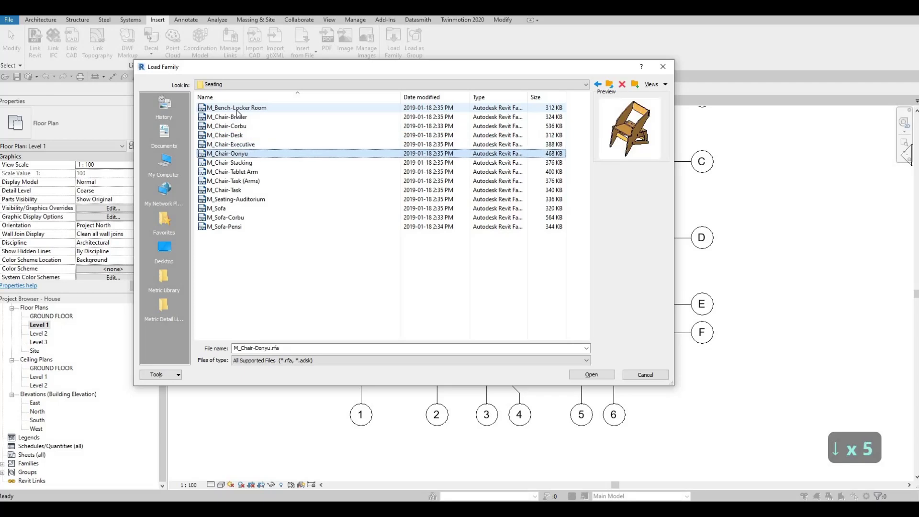
key(Down)
key(Down)
key(Down)
key(Down)
key(Down)
key(Down)
key(Down)
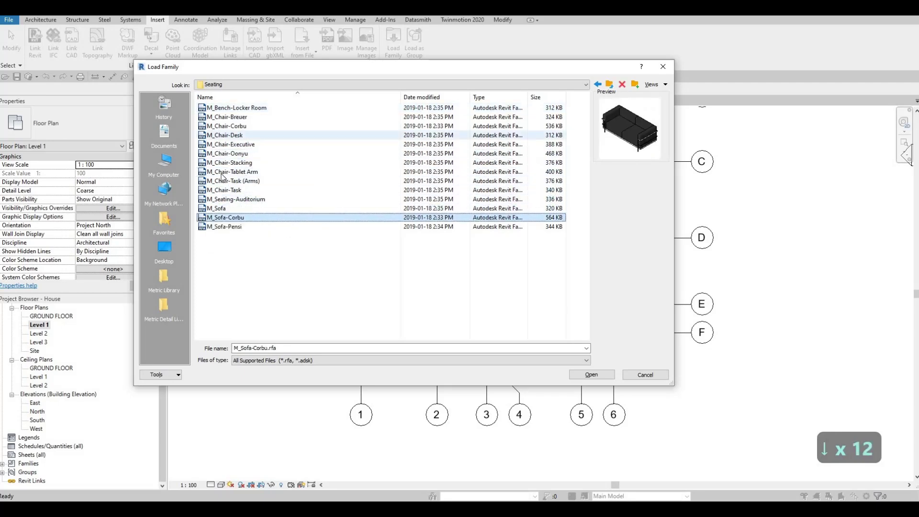
click(591, 375)
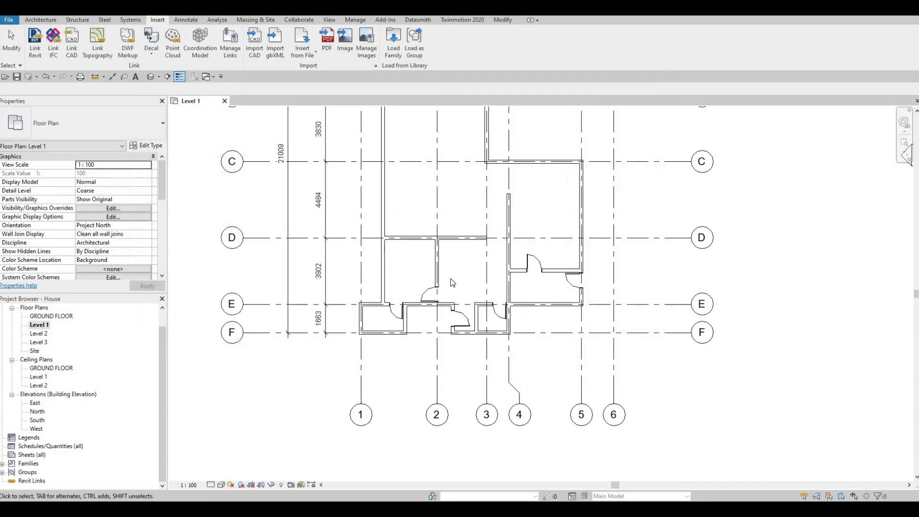
- Place an M_Sofa-Corbu sofa, rotated parallel to the outer wall near grid 1, about 1000 mm from grid C toward grid D
key(c)
key(m)
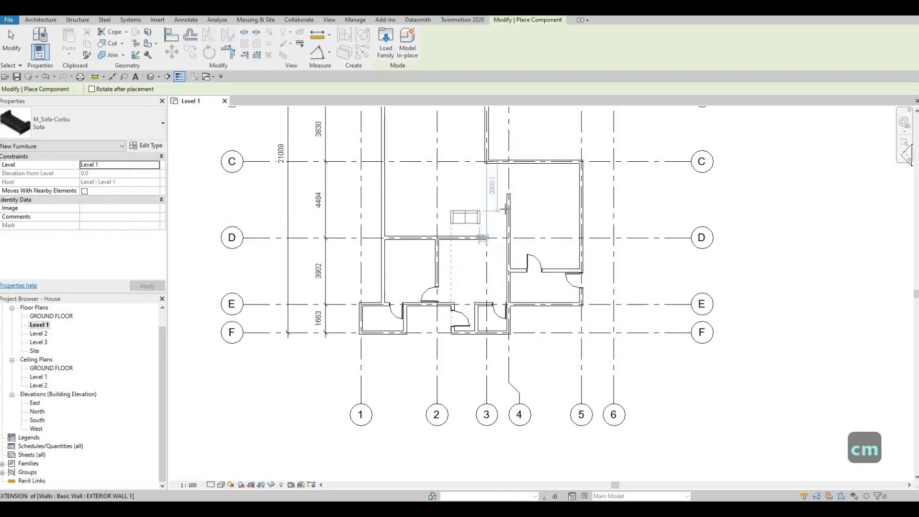
middle_drag(424, 231, 419, 255)
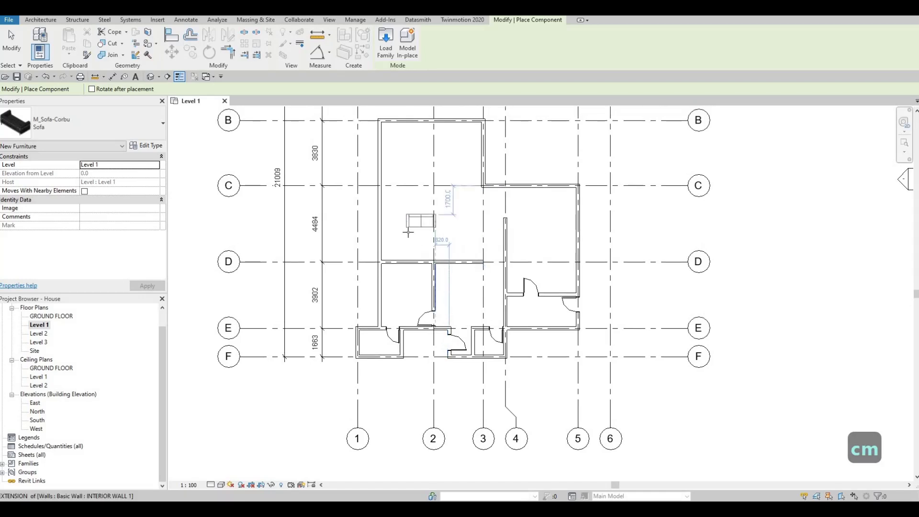
scroll(409, 233, up, 3)
key(space)
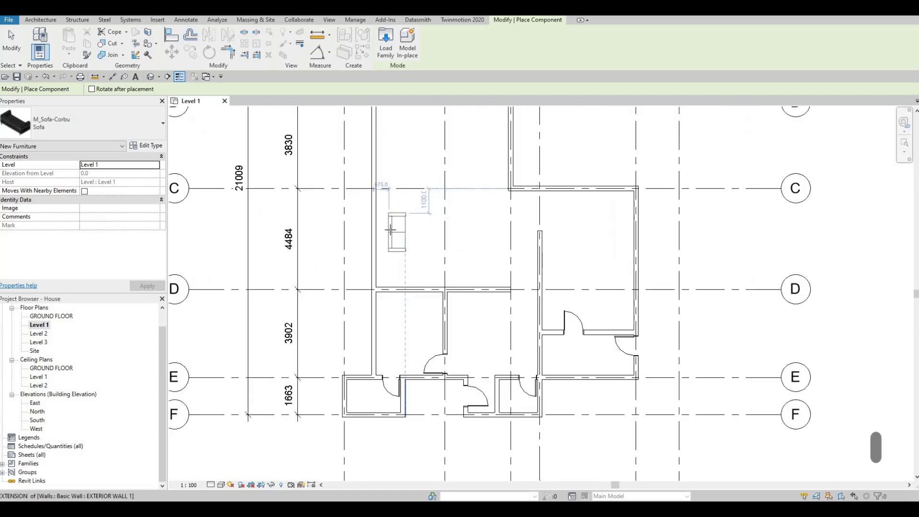
click(389, 230)
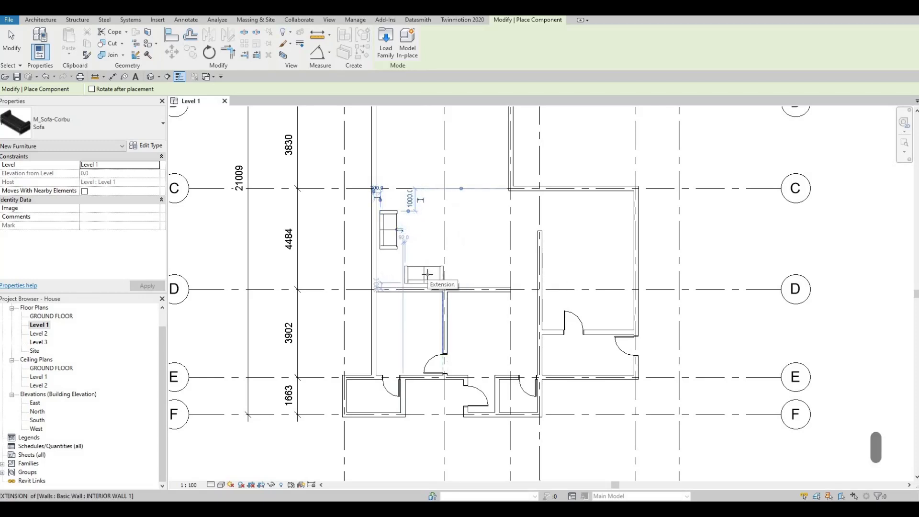
- Place a second M_Sofa-Corbu sofa backing onto the grid D wall in the same room, and end component placement
click(455, 280)
key(Escape)
key(Escape)
key(Escape)
- Duplicate the type of the sofa along the grid D wall as Sofa 2 and set its width to 2500 mm
scroll(457, 281, up, 2)
click(408, 281)
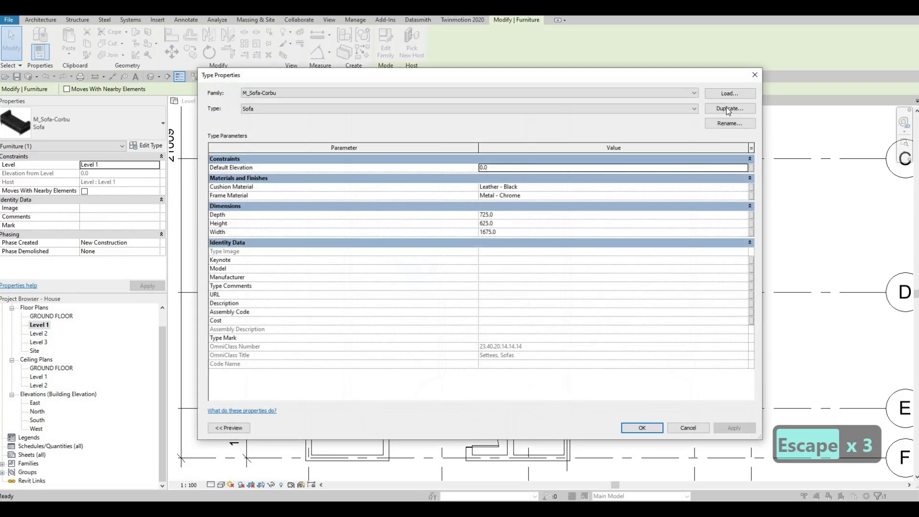
click(725, 108)
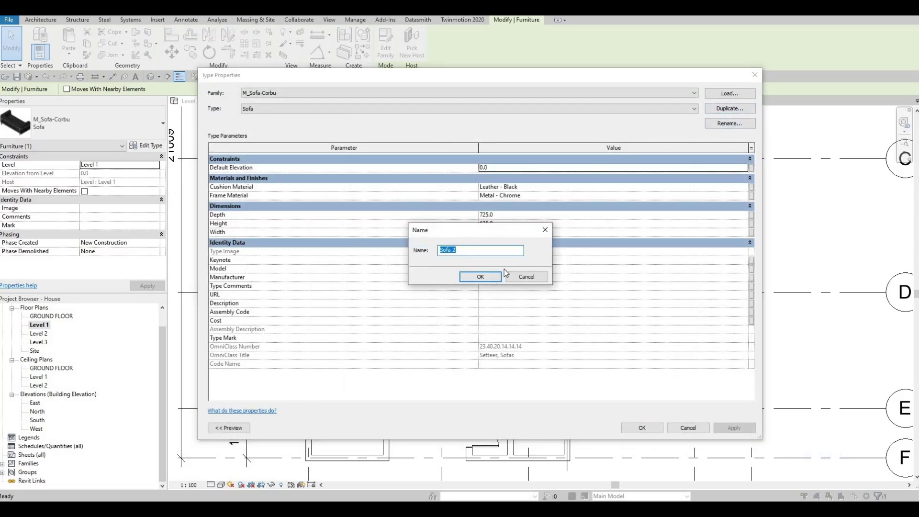
key(Return)
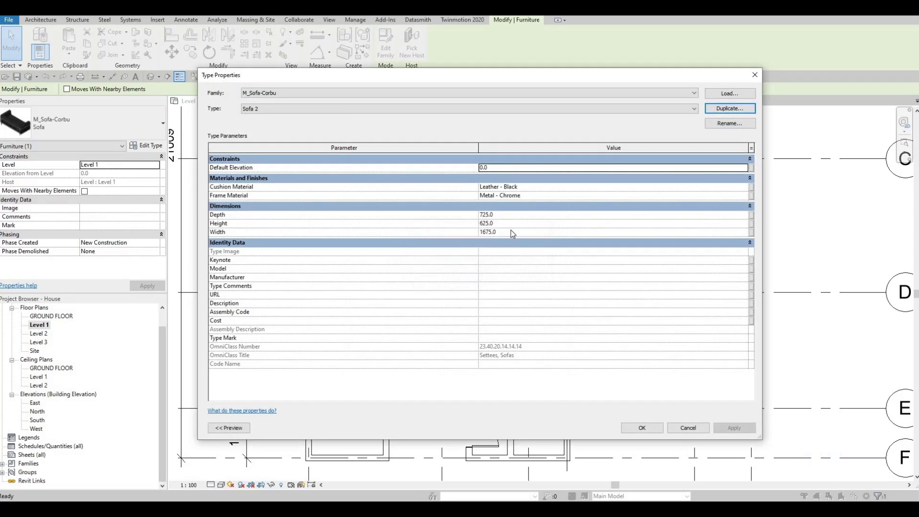
click(506, 229)
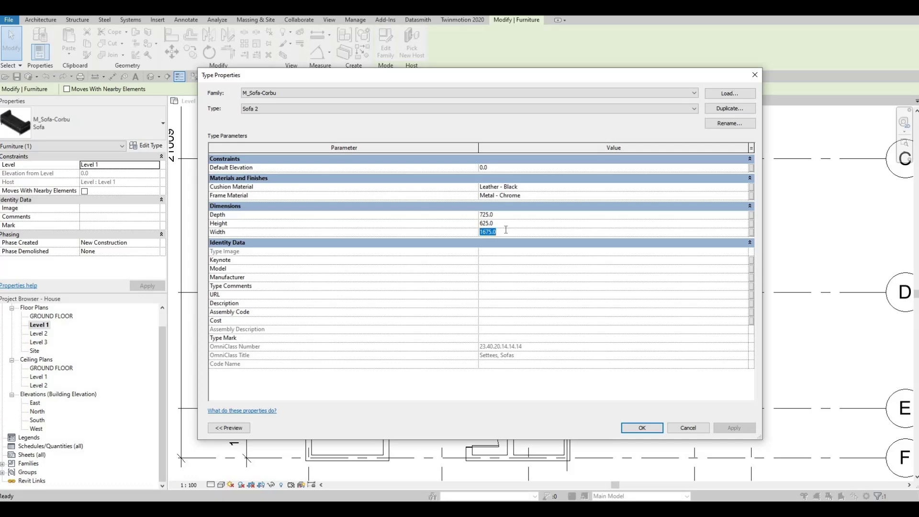
text(2500)
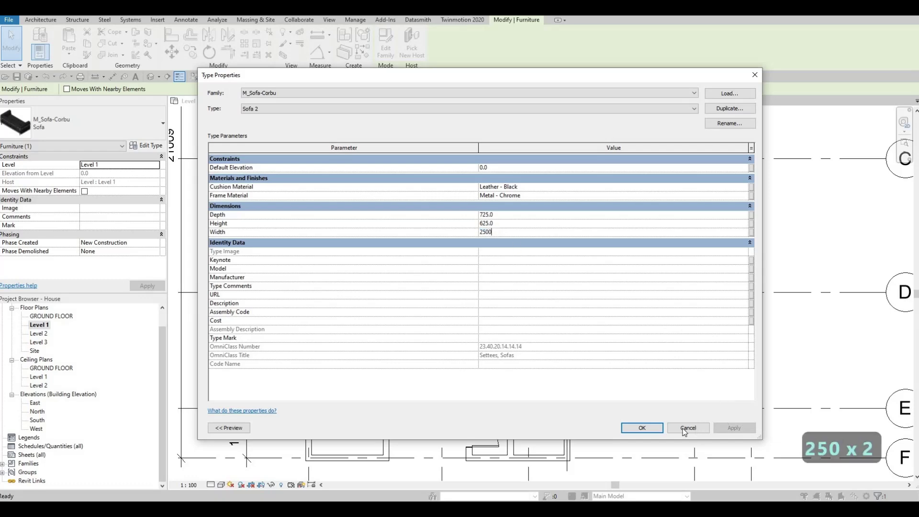
click(648, 427)
- Move the widened sofa along the grid D wall toward grid 3, to about 2000 mm from the outer wall near grid 1
middle_drag(449, 273, 472, 295)
key(Escape)
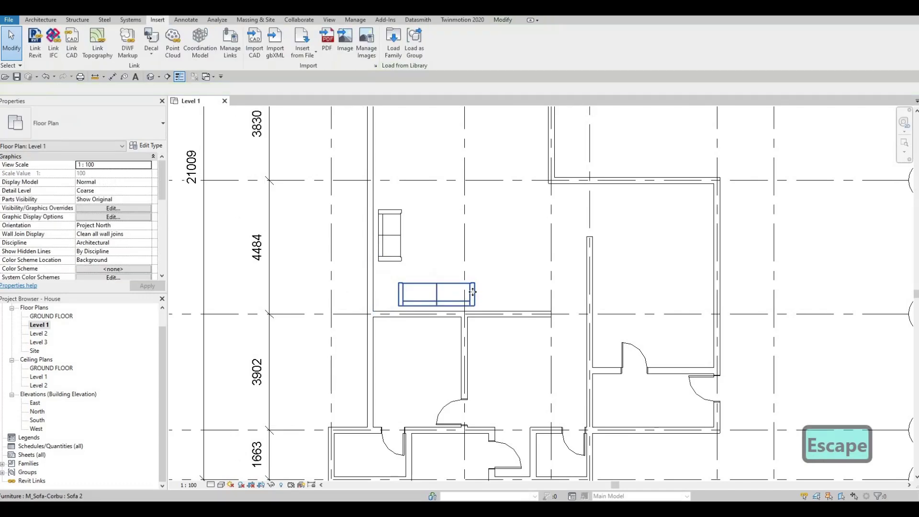
drag(472, 294, 503, 294)
middle_drag(495, 302, 494, 317)
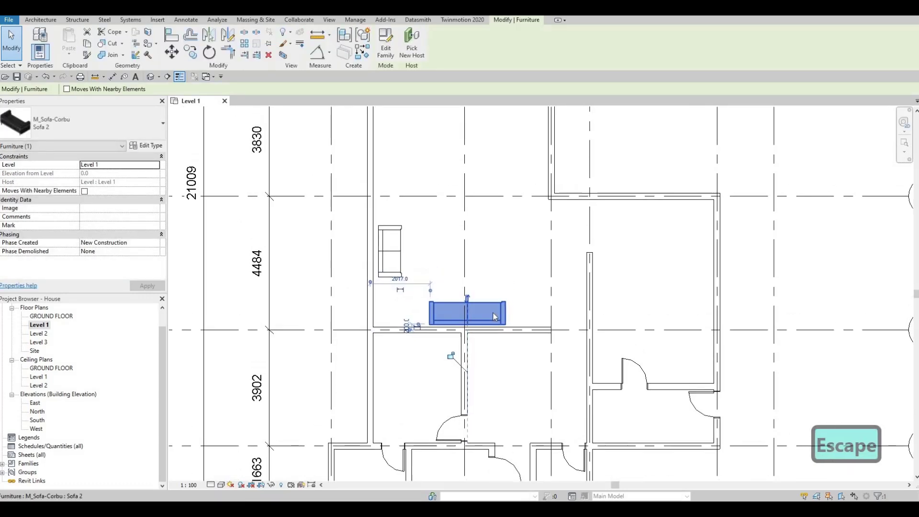
- Nudge the widened Sofa 2 slightly away from the grid D wall and toward grid 3, and deselect it
scroll(495, 316, up, 2)
key(Escape)
click(490, 306)
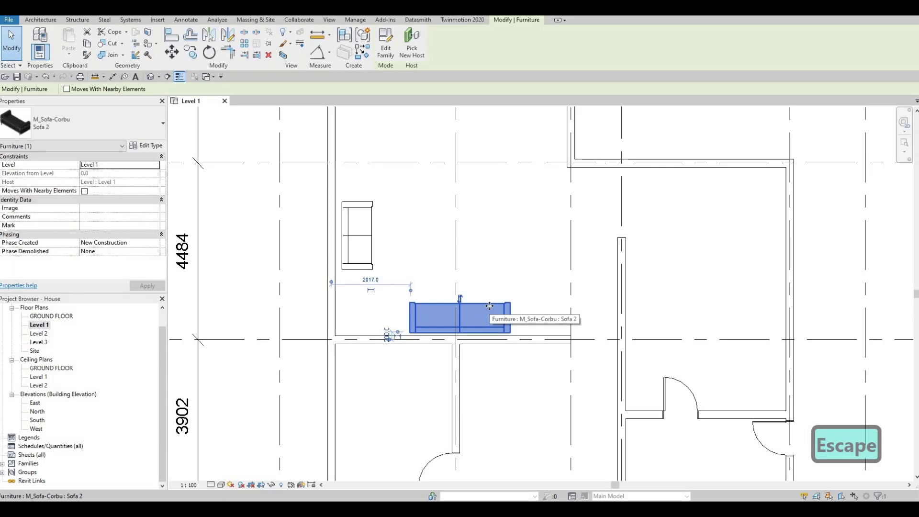
key(Escape)
key(Escape)
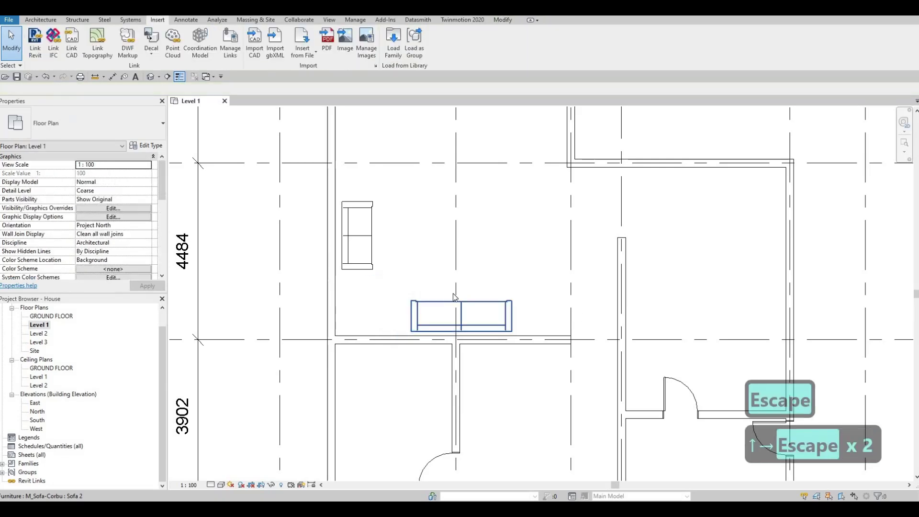
key(Escape)
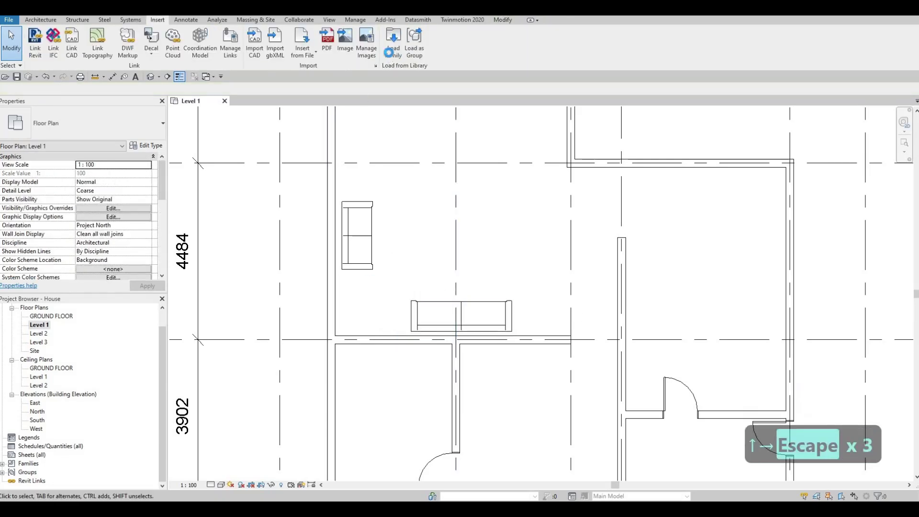
- Load the M_Table-Coffee family from the Tables folder of the furniture library
click(392, 52)
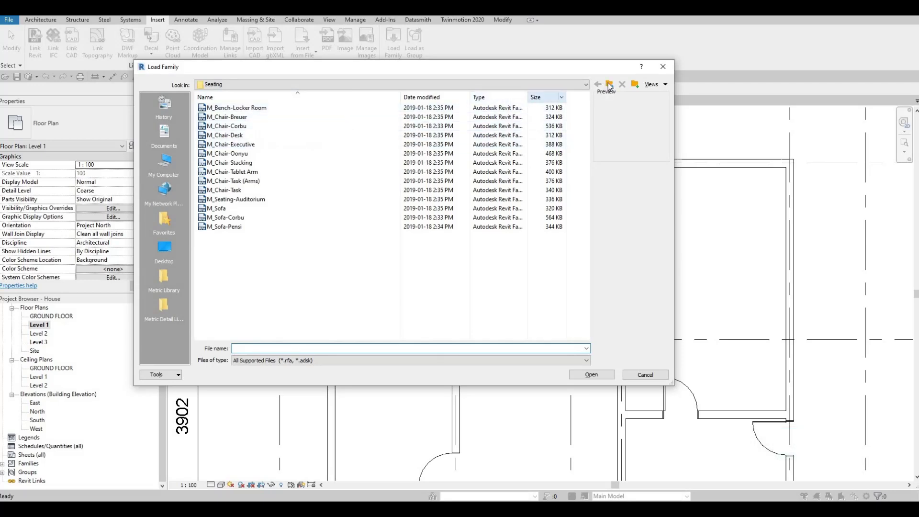
key(BackSpace)
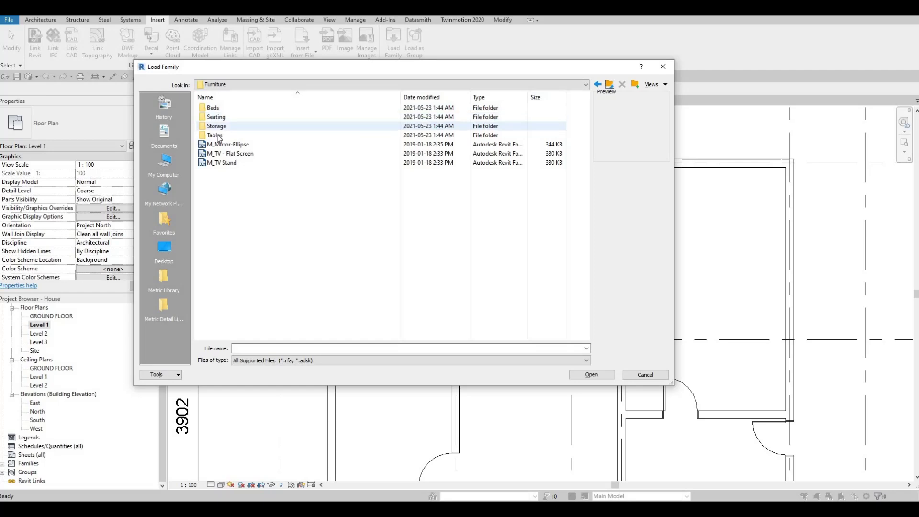
double_click(217, 136)
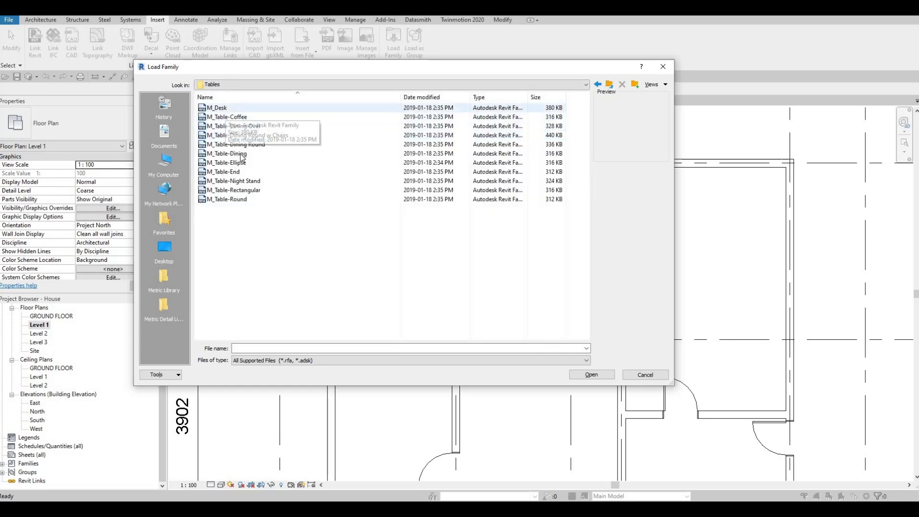
double_click(233, 117)
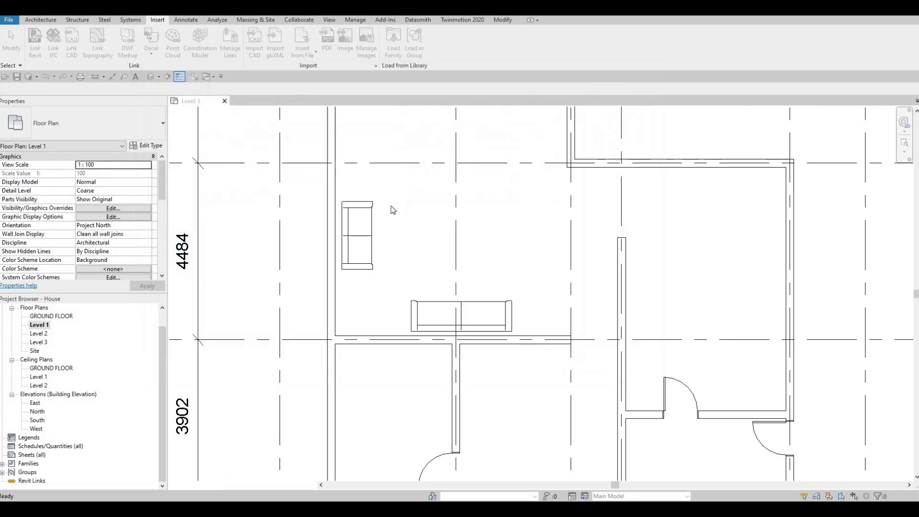
- Place one 0610 x 0610 x 0610mm M_Table-Coffee in front of the sofas, about 1900 mm from grid C, and end component placement
key(c)
key(m)
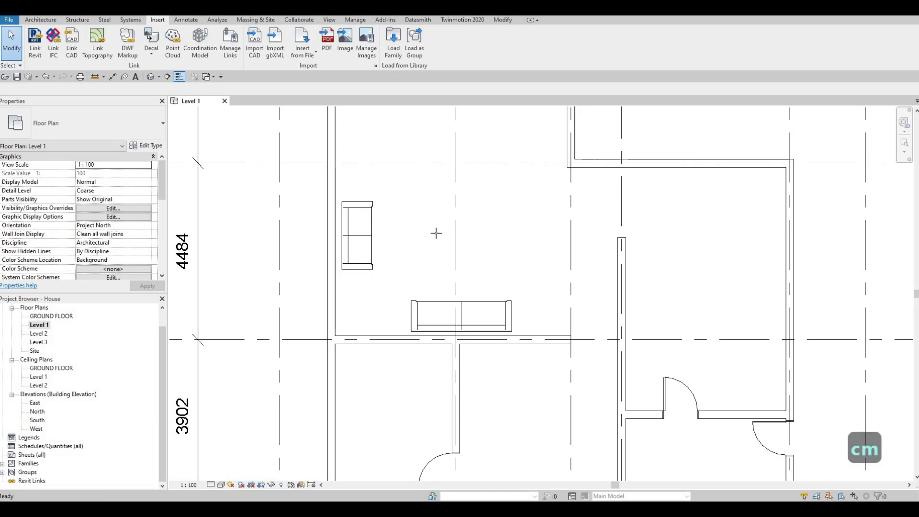
scroll(440, 239, up, 2)
click(438, 241)
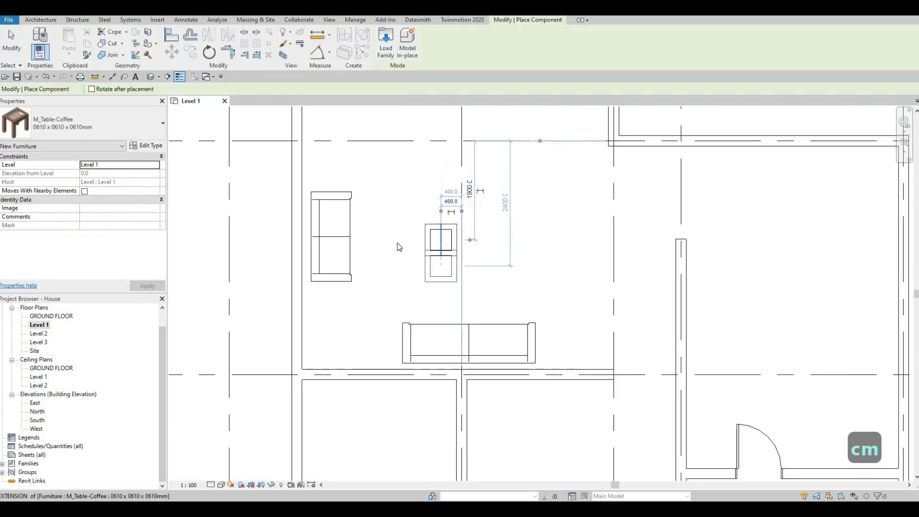
key(Escape)
key(Escape)
key(Escape)
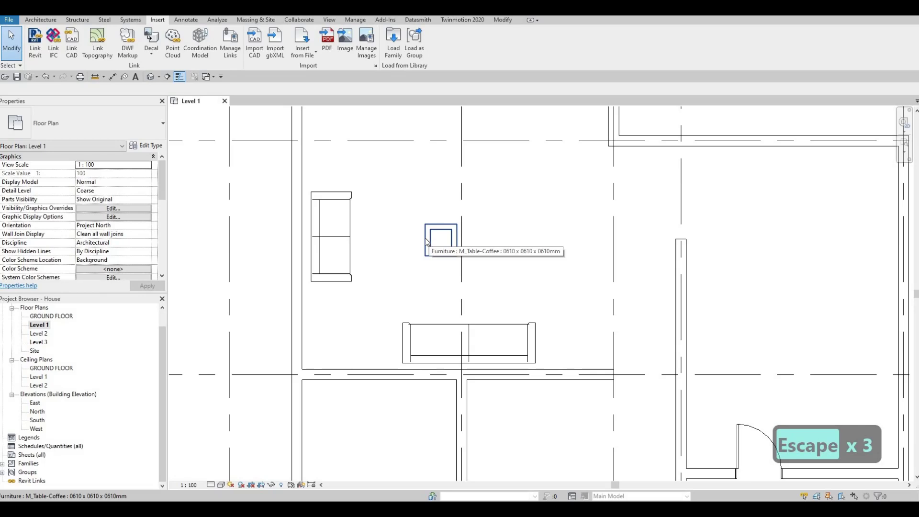
- Rotate the smaller sofa to face the outer wall near grid 1 and move it across the coffee table, about 3875 mm from that wall
middle_drag(351, 219, 349, 233)
click(349, 237)
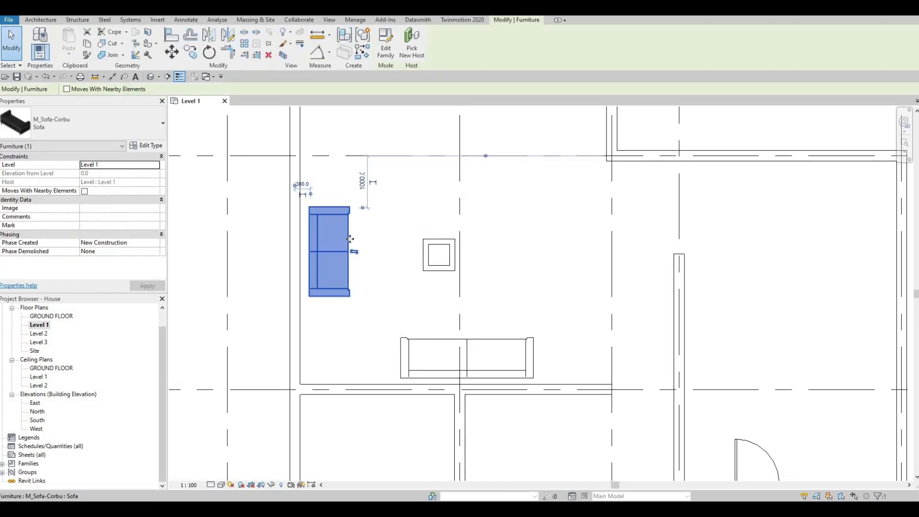
key(space)
key(space)
key(space)
drag(351, 236, 537, 252)
key(Escape)
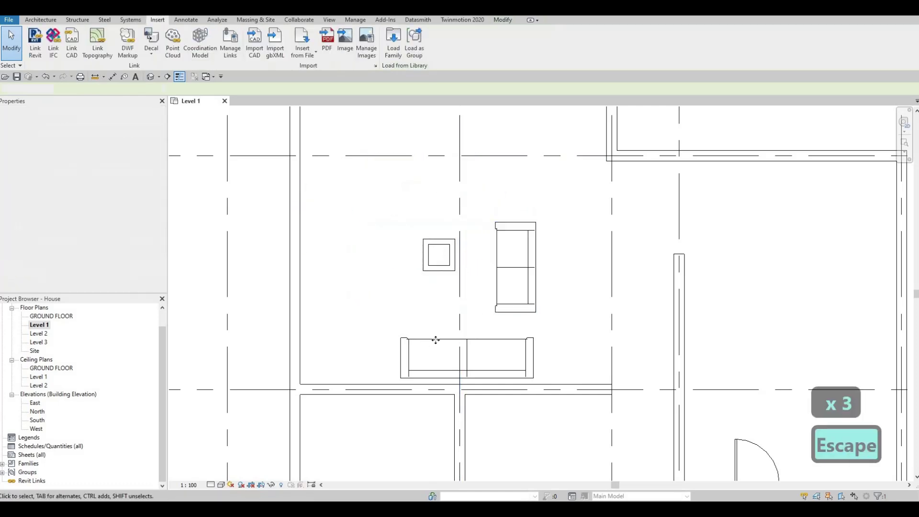
- Move the Sofa 2 along the grid D wall to about 900 mm from the outer wall near grid 1
click(435, 341)
drag(376, 334, 375, 334)
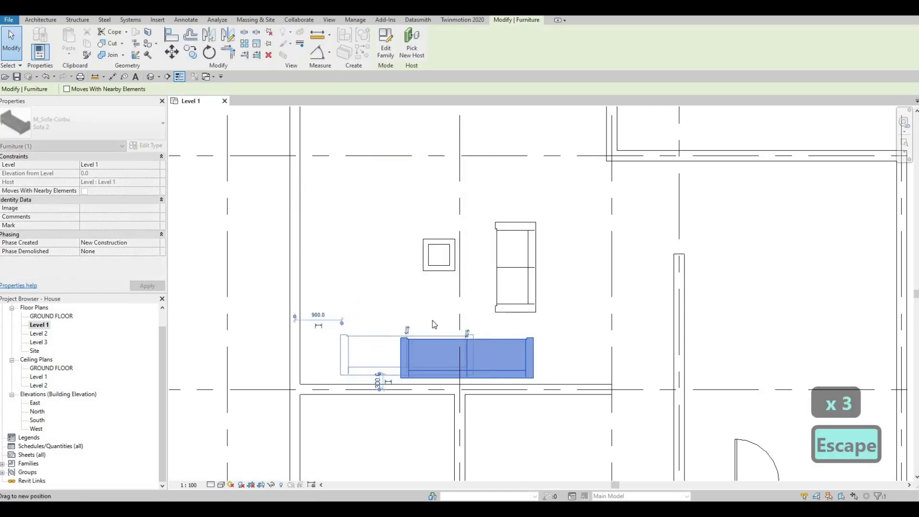
key(Escape)
- Move the smaller sofa slightly closer to the coffee table and toward grid C
click(498, 250)
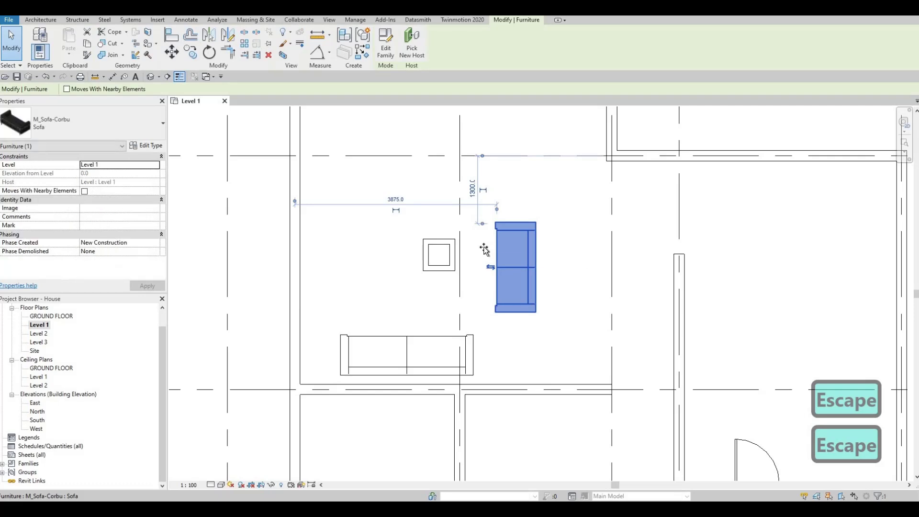
drag(523, 285, 509, 281)
key(Escape)
key(Escape)
scroll(645, 272, down, 2)
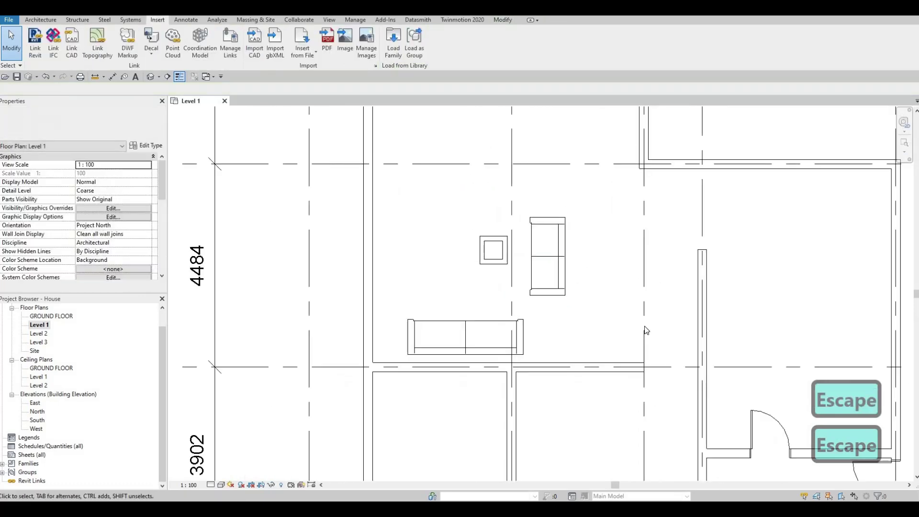
- Change the coffee table's type to 0915 x 1830 x 0457mm and move the table clear of the smaller sofa
scroll(472, 268, up, 3)
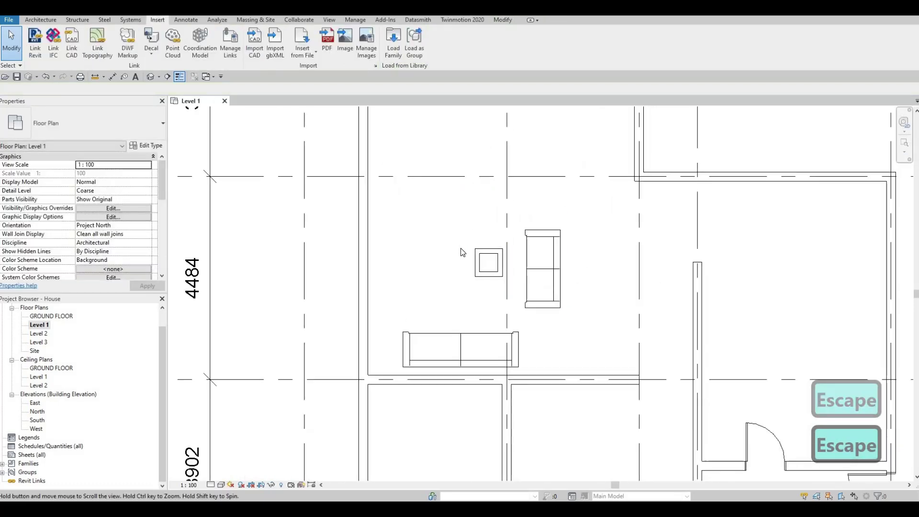
click(497, 274)
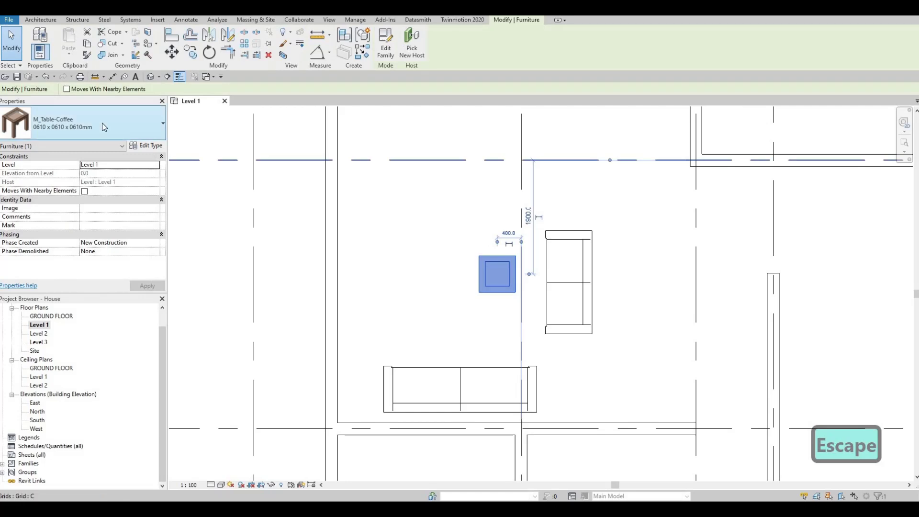
click(102, 123)
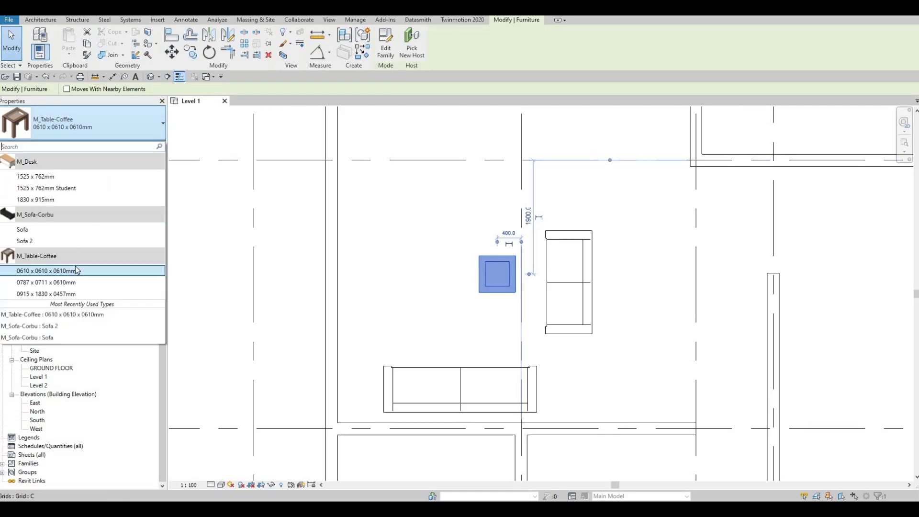
click(82, 292)
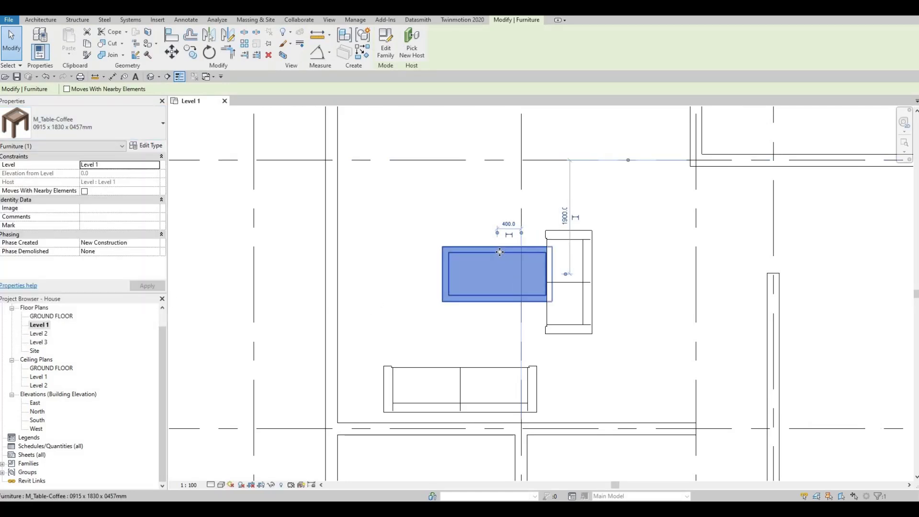
drag(449, 260, 462, 276)
key(Escape)
key(Escape)
key(Escape)
- Nudge the Sofa 2 back against the grid D wall
scroll(463, 320, down, 2)
middle_drag(474, 356, 464, 320)
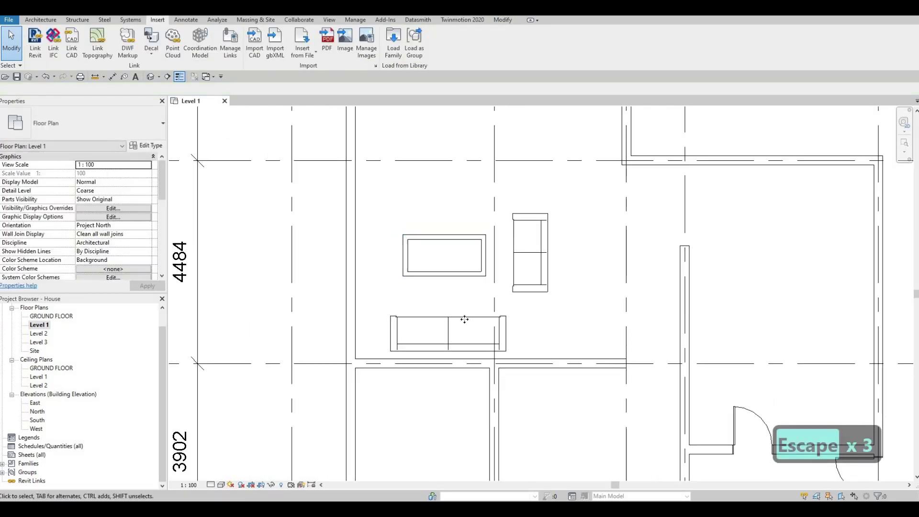
click(464, 319)
key(Down)
key(Down)
key(Down)
key(Down)
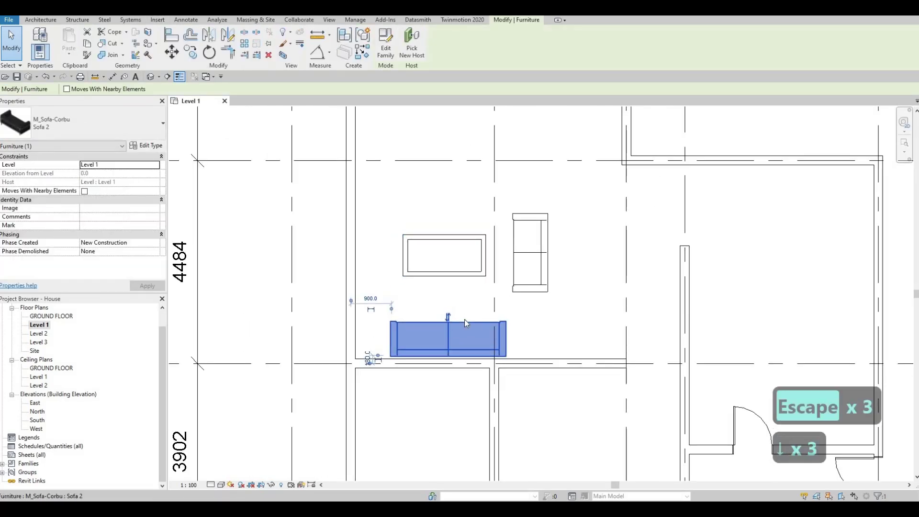
key(Escape)
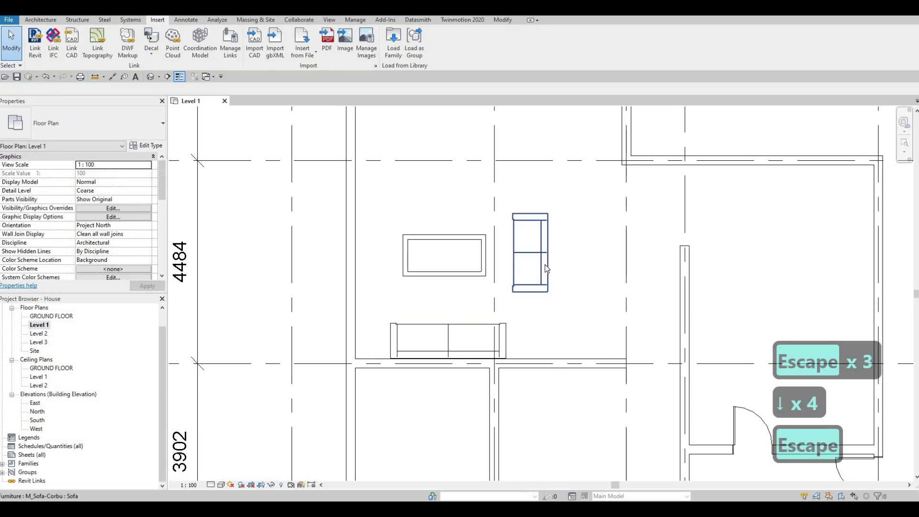
- Nudge the smaller sofa slightly toward grid D
click(547, 279)
key(Down)
key(Down)
key(Escape)
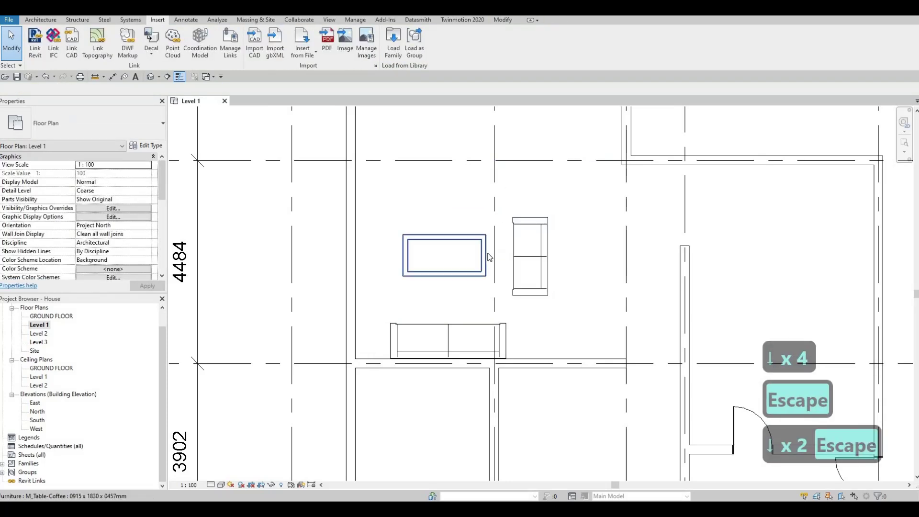
- Nudge the coffee table toward the Sofa 2 and slightly toward the smaller sofa to even out the seating layout
click(487, 253)
key(Right)
key(Right)
key(Down)
key(Down)
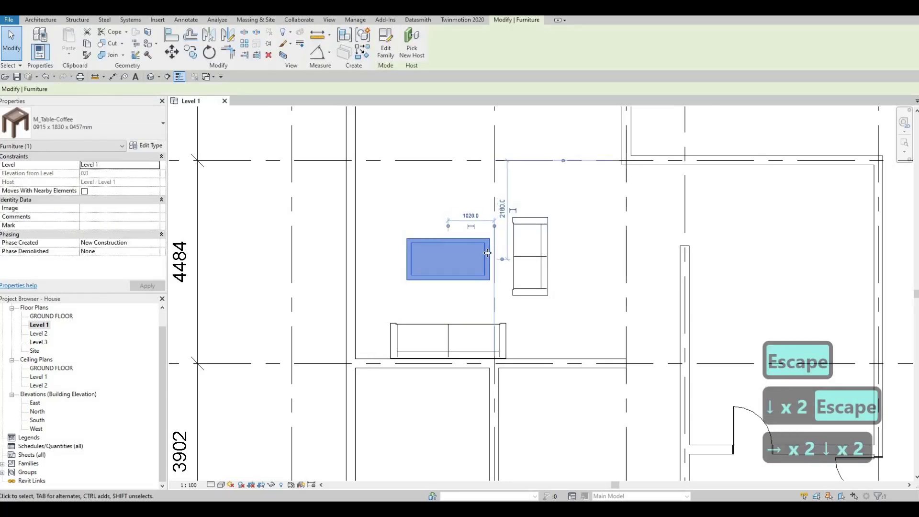
key(Left)
key(Down)
key(Escape)
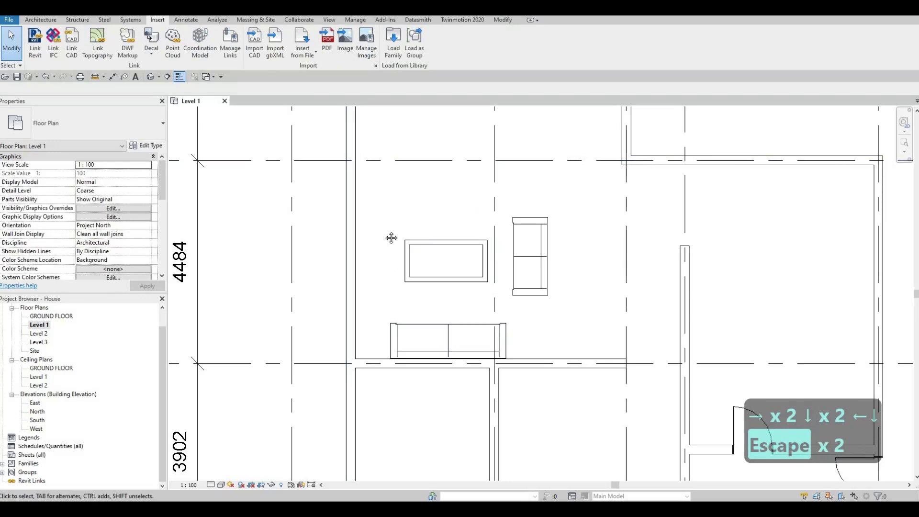
- Load the M_Table-Dining family from the Tables folder
middle_drag(391, 238, 408, 222)
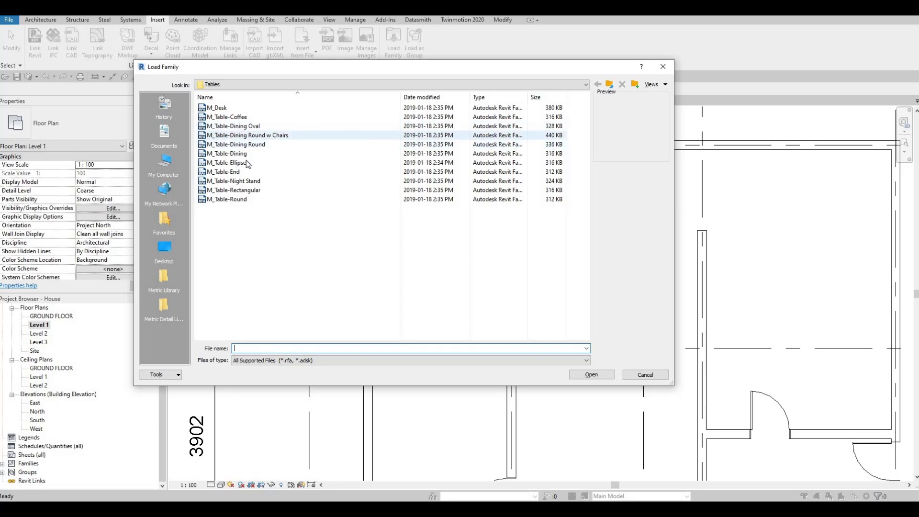
click(230, 154)
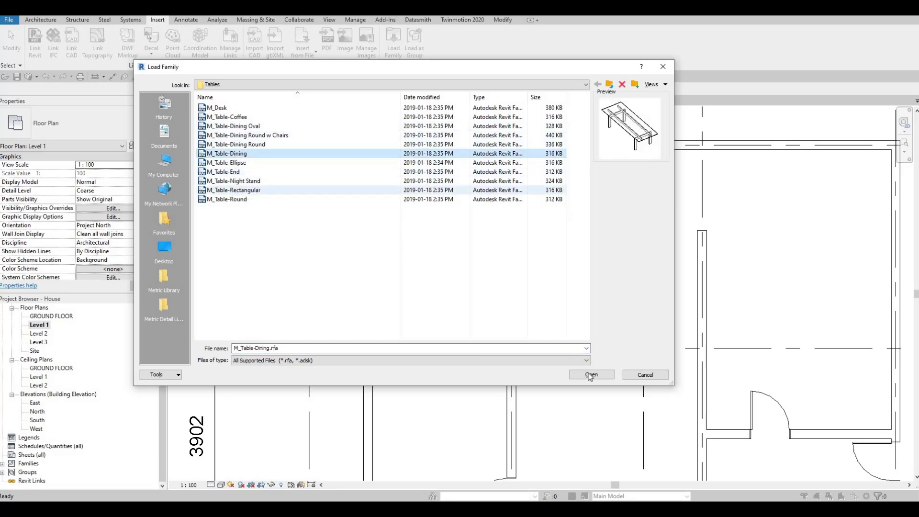
key(Return)
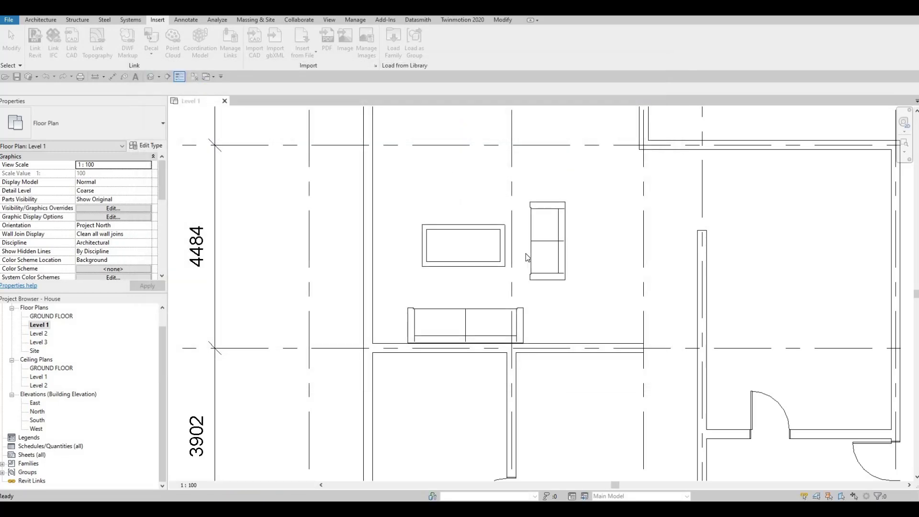
- Place a 0762 x 2134mm M_Table-Dining between grids B and C, about 1700 mm from grid B, and end component placement
key(m)
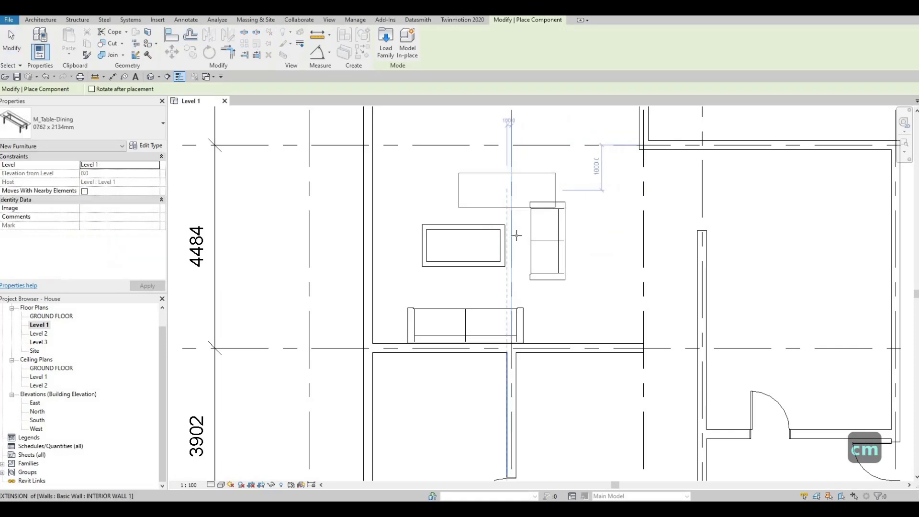
middle_drag(504, 163, 507, 279)
middle_drag(511, 196, 504, 259)
scroll(503, 260, down, 2)
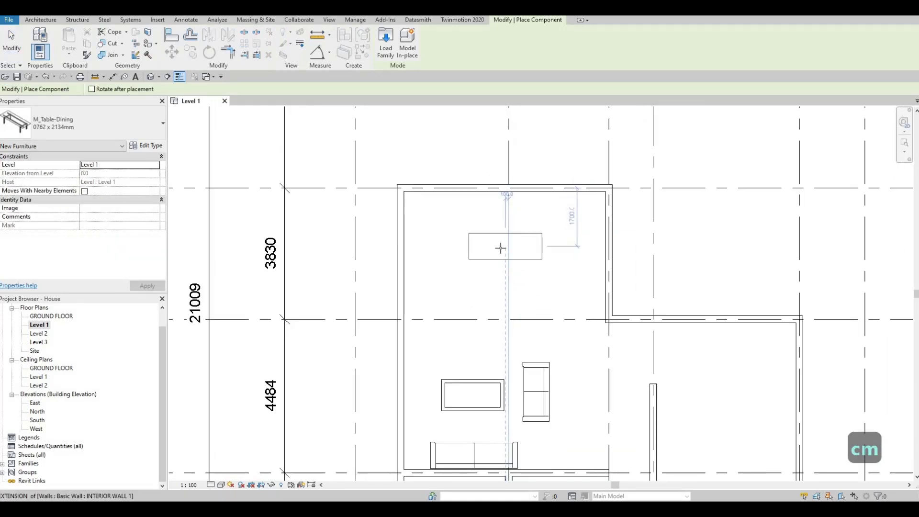
click(481, 275)
scroll(481, 274, up, 2)
key(Escape)
key(Escape)
key(Escape)
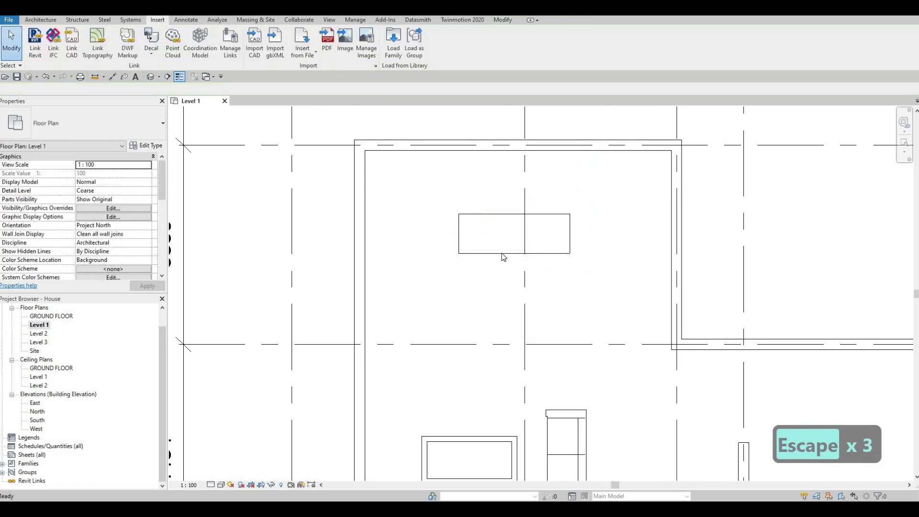
- Open the list of available types for the dining table between grids B and C
click(502, 253)
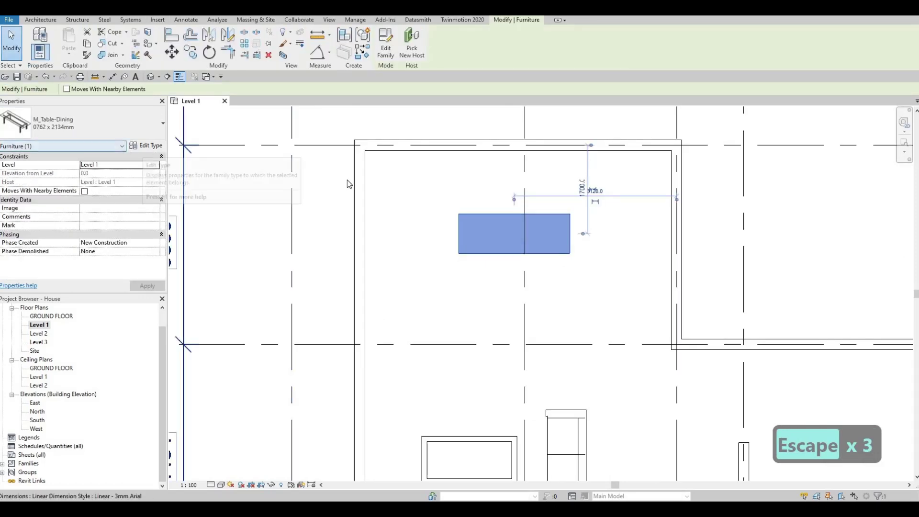
click(145, 145)
key(Escape)
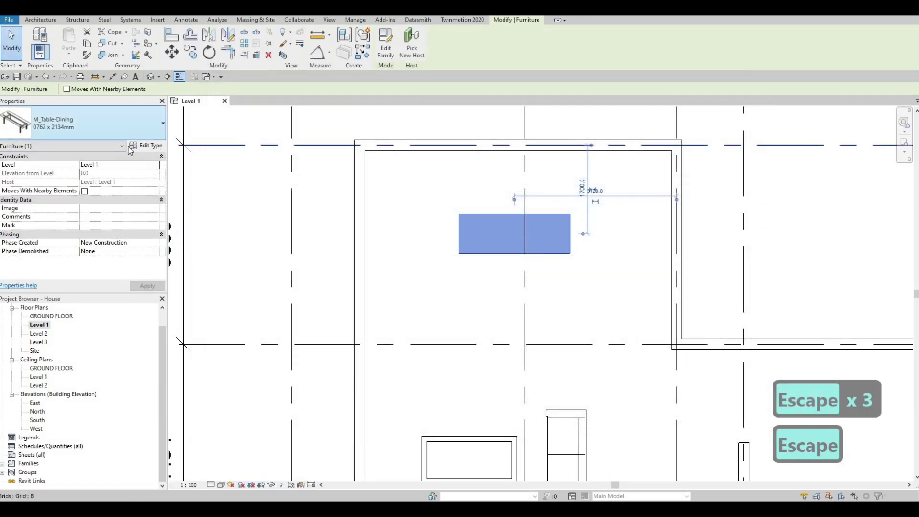
click(86, 124)
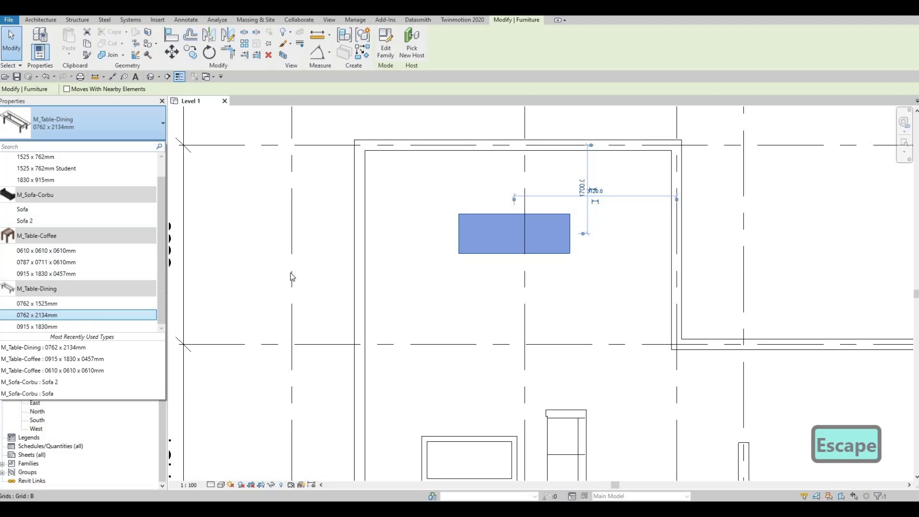
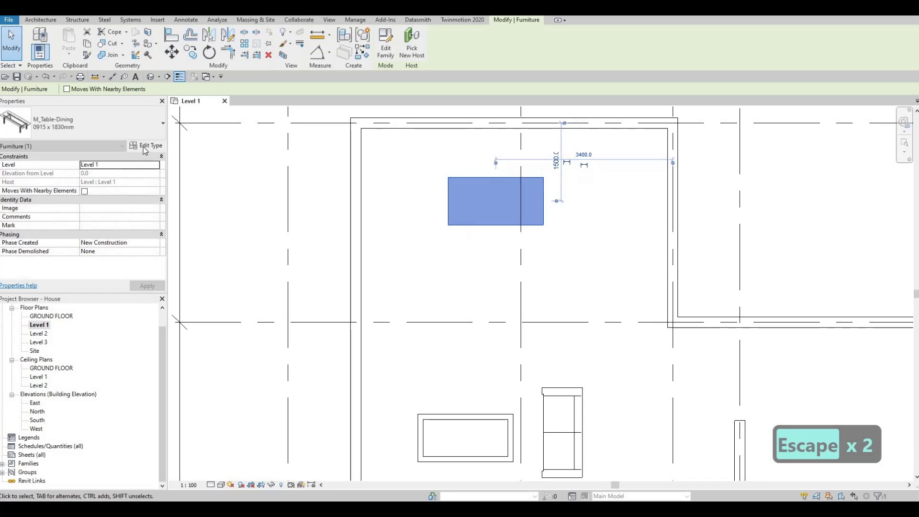
- Duplicate the dining table's 0915 x 1830mm type and name the new type DINING
click(144, 146)
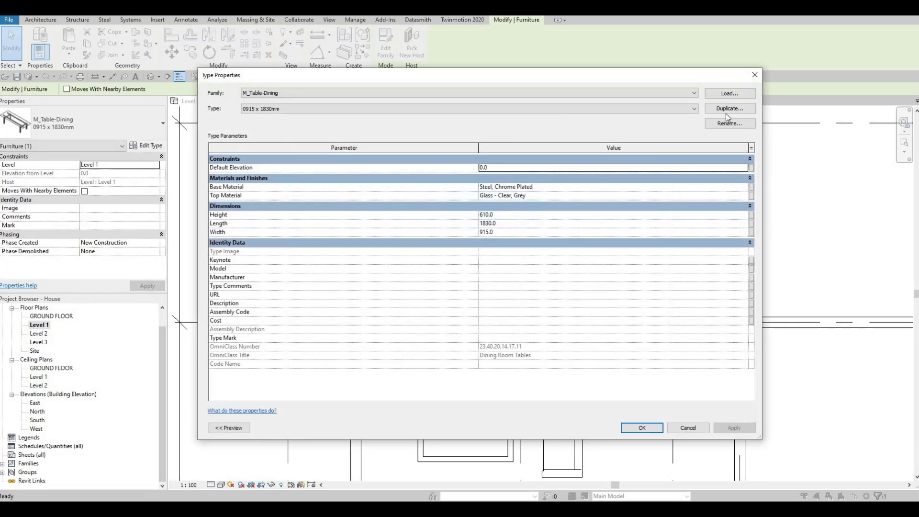
click(730, 108)
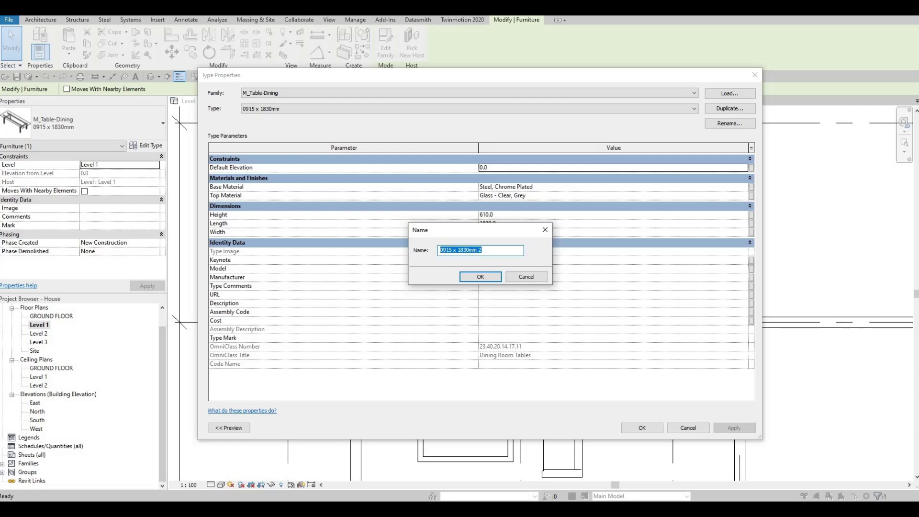
text(DINING)
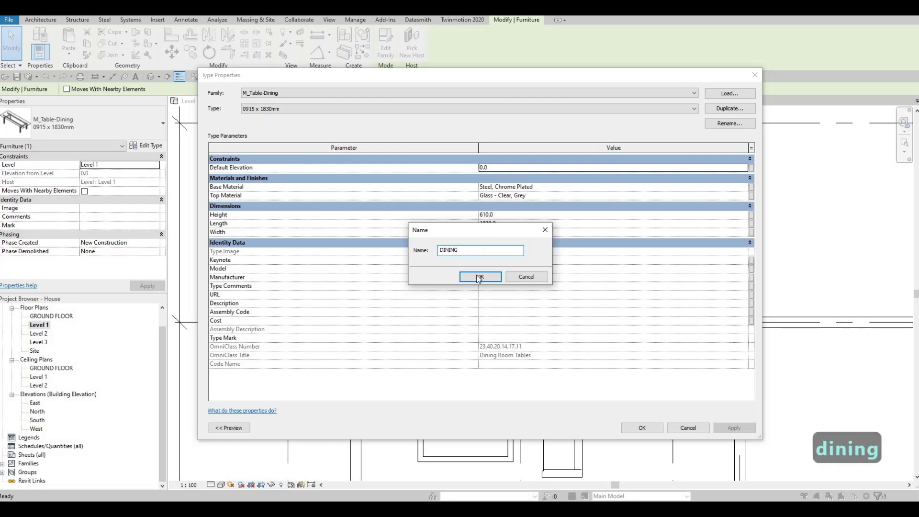
key(Return)
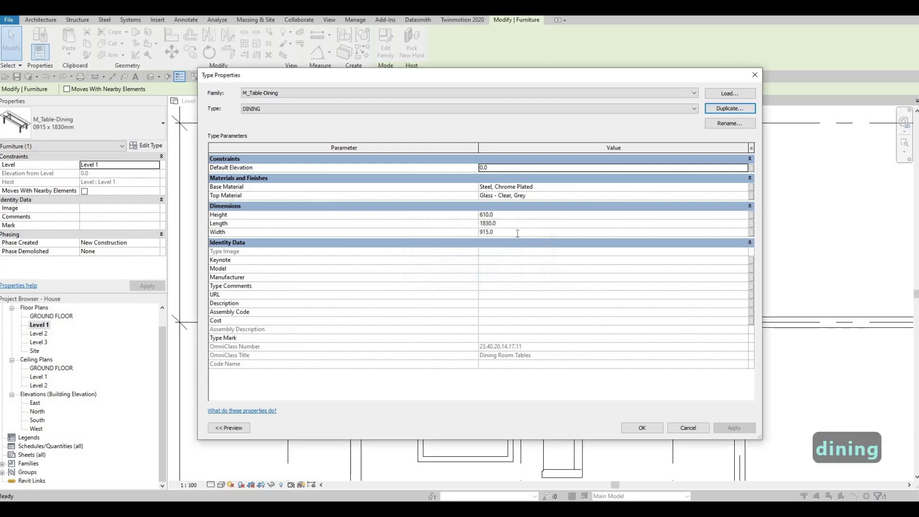
- Set the DINING table type's width to 1000 and its length to 2500
click(517, 233)
text(1000)
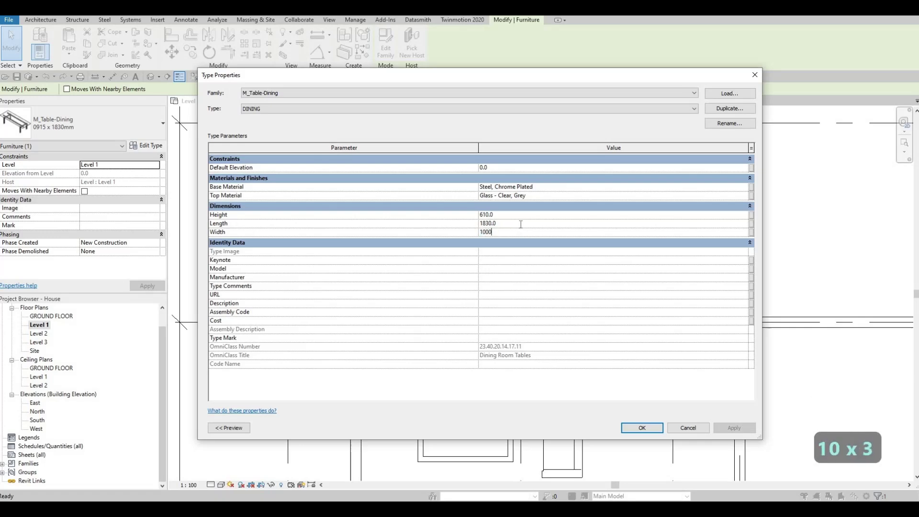
click(520, 225)
text(2500)
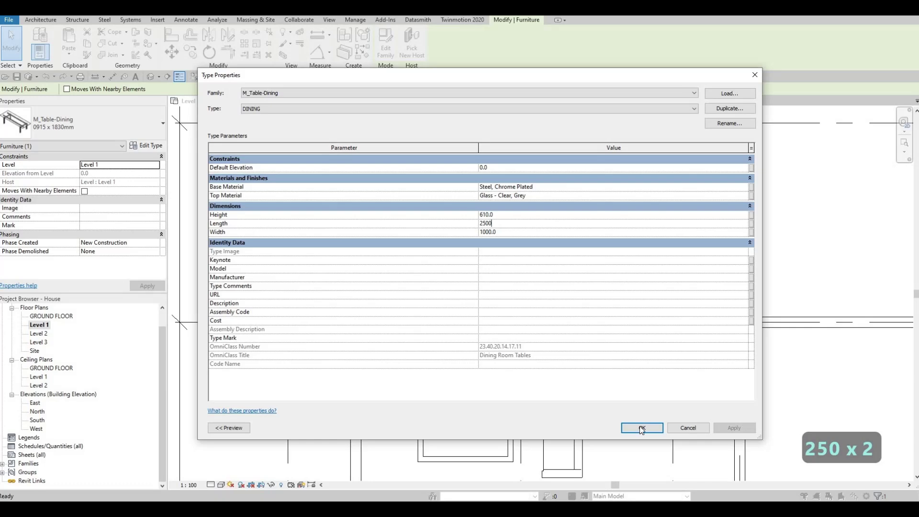
click(640, 428)
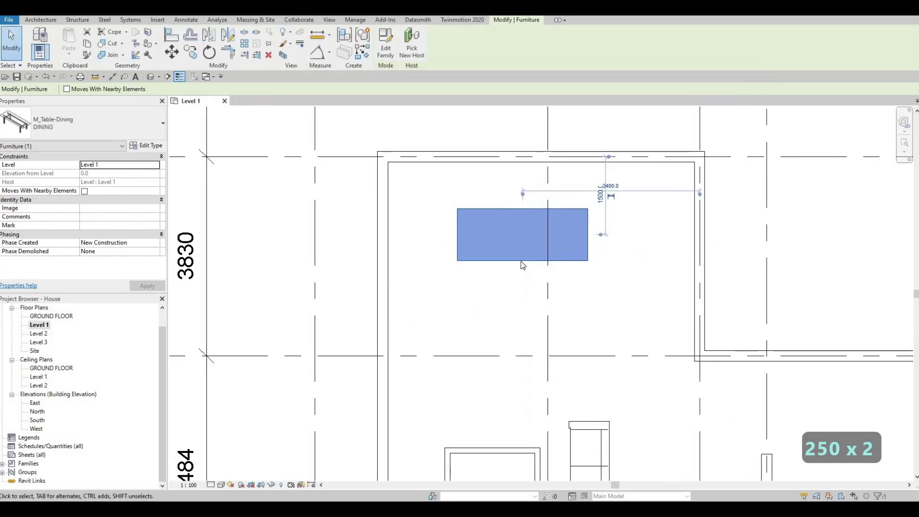
key(Escape)
click(521, 262)
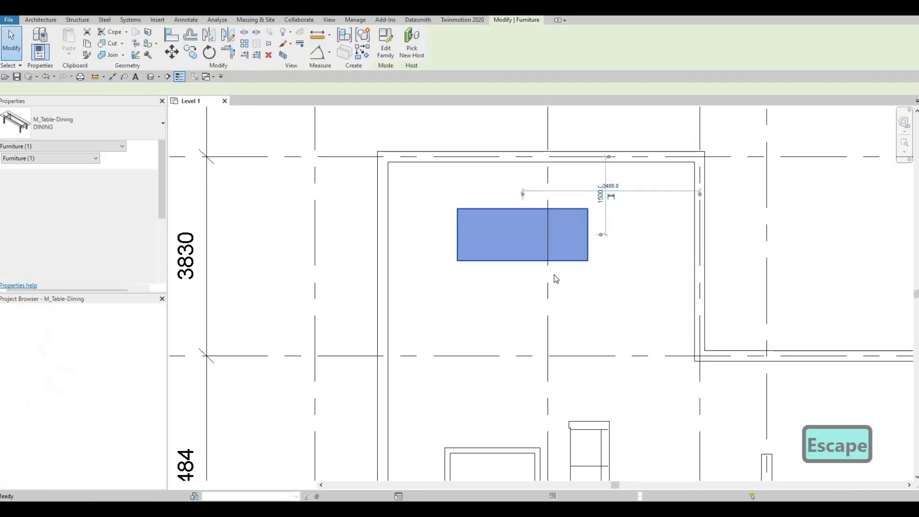
click(385, 47)
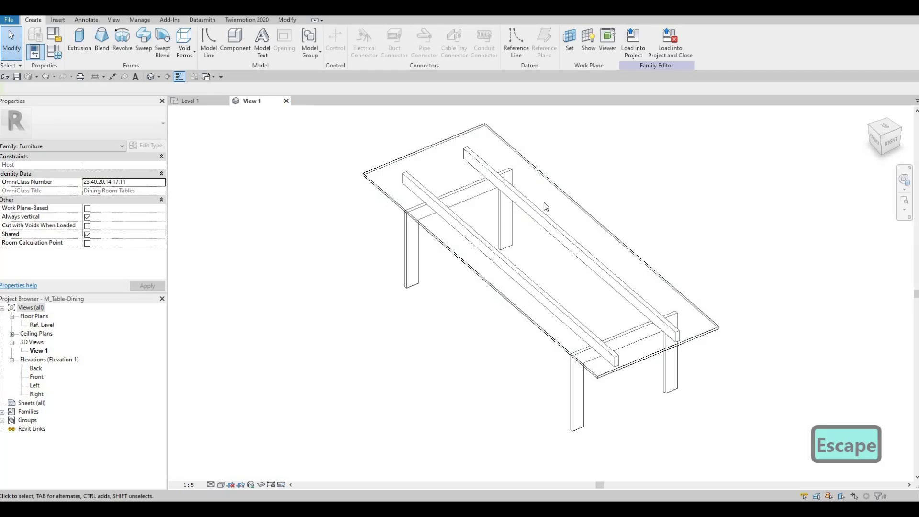
click(286, 100)
click(478, 261)
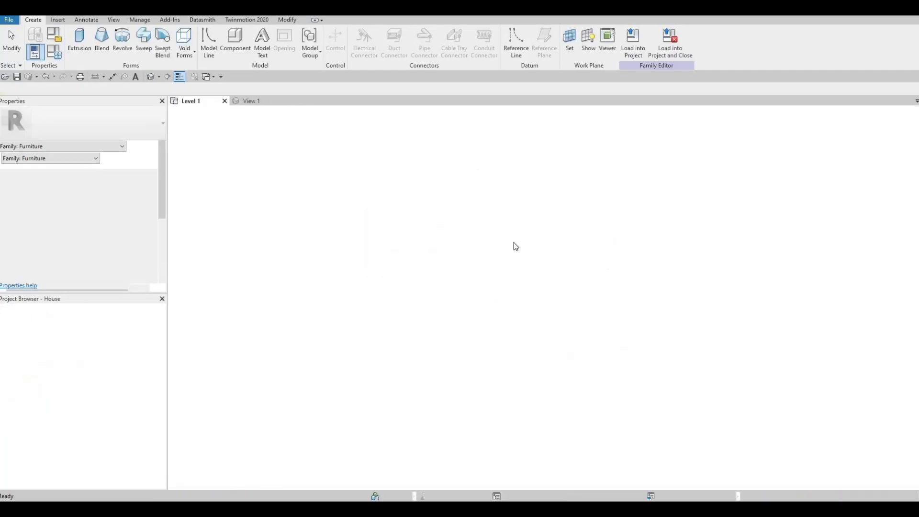
key(Escape)
- Move the dining table so its centre is about 3100 mm from the room's right-hand grid and 1600 mm from its upper grid
click(517, 261)
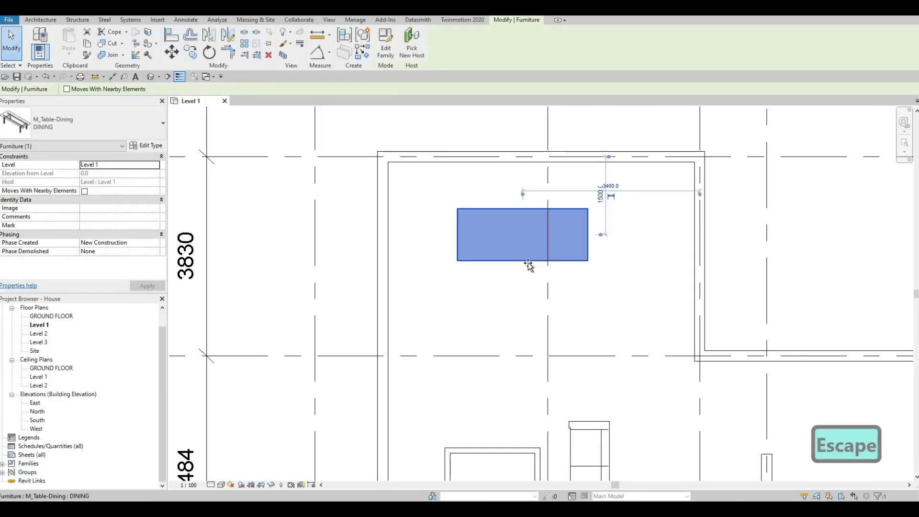
drag(528, 264, 543, 269)
key(Escape)
middle_drag(491, 242, 443, 263)
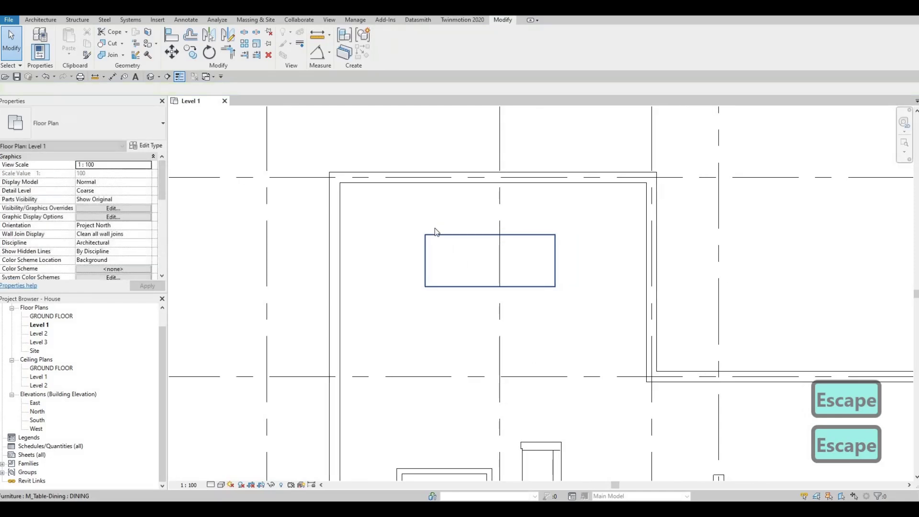
key(Escape)
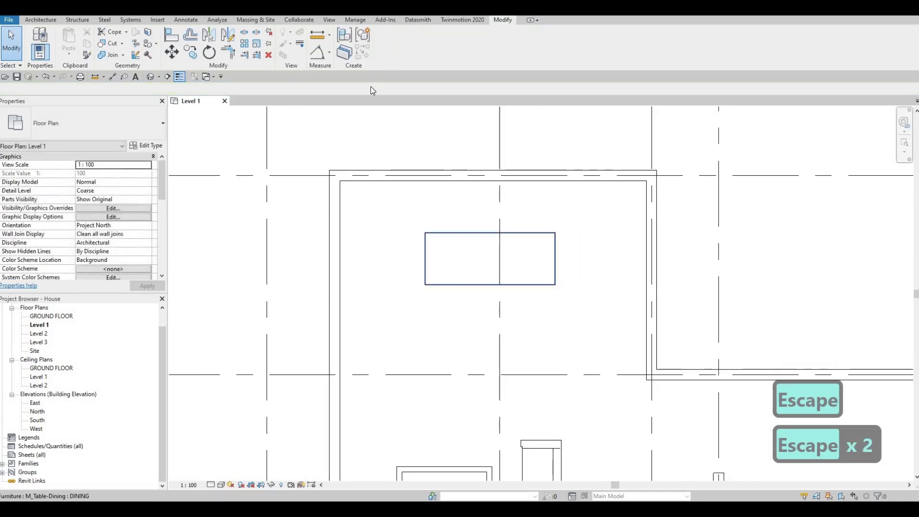
key(ctrl+Left)
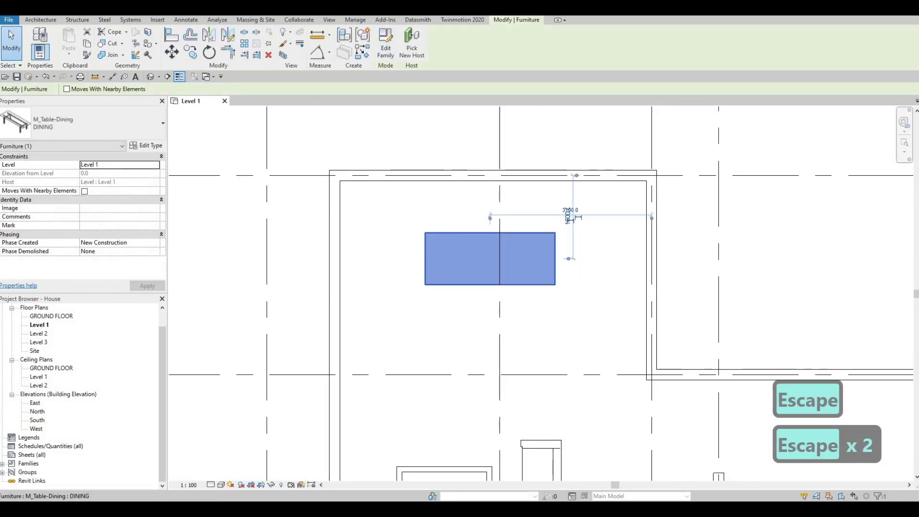
- Load the M_Chair-Breuer family from the Seating folder
scroll(335, 55, up, 10)
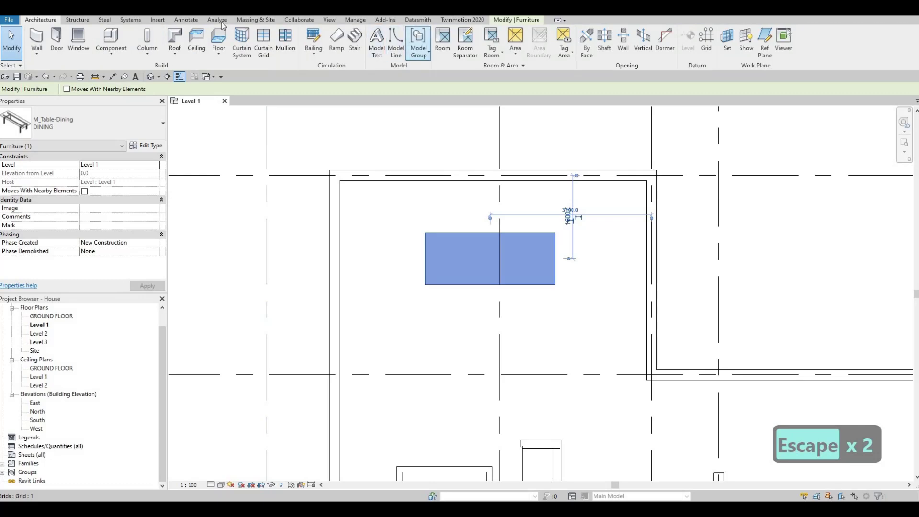
click(158, 20)
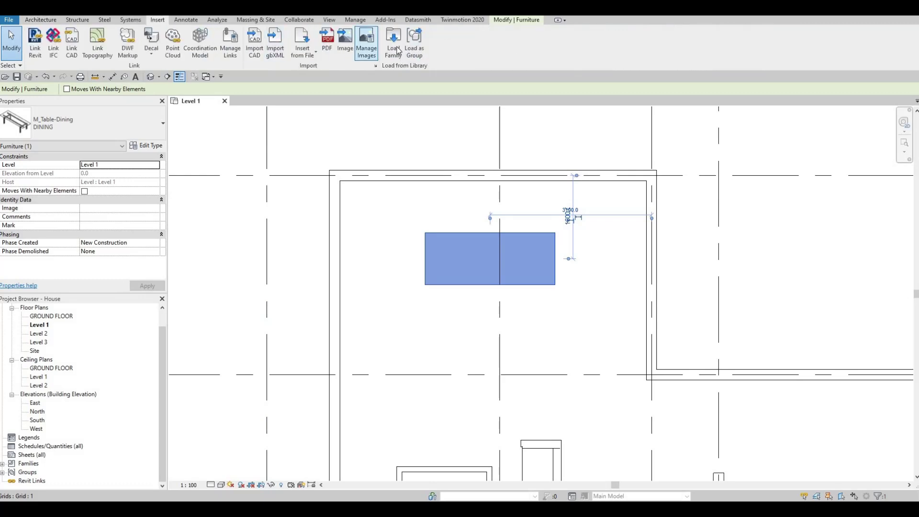
click(394, 43)
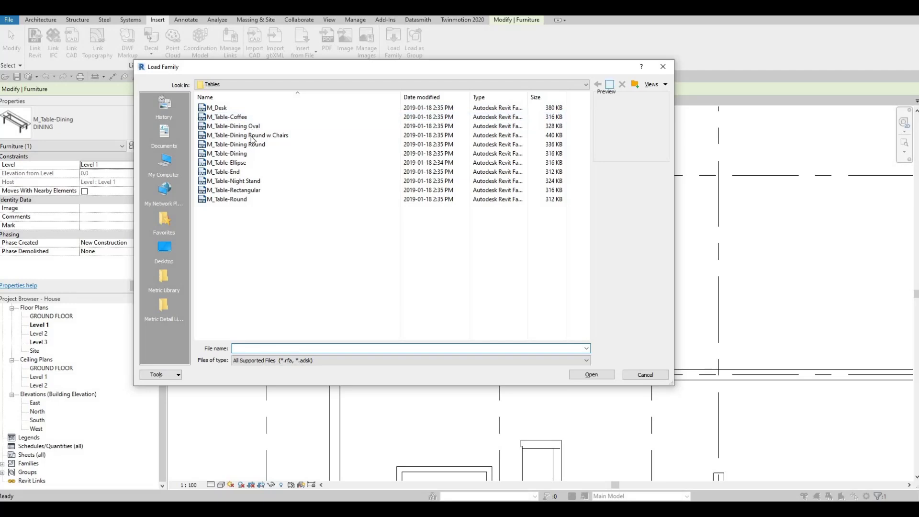
key(BackSpace)
double_click(238, 117)
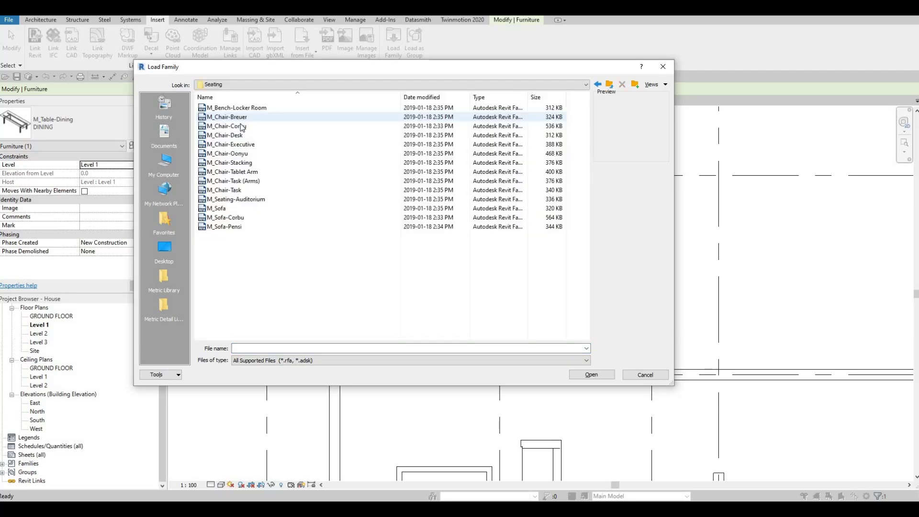
click(241, 109)
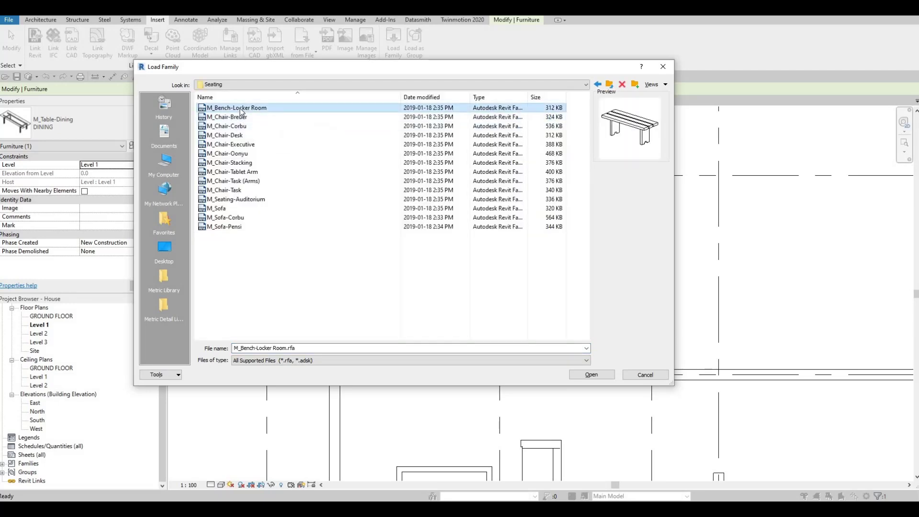
key(Down)
key(Down)
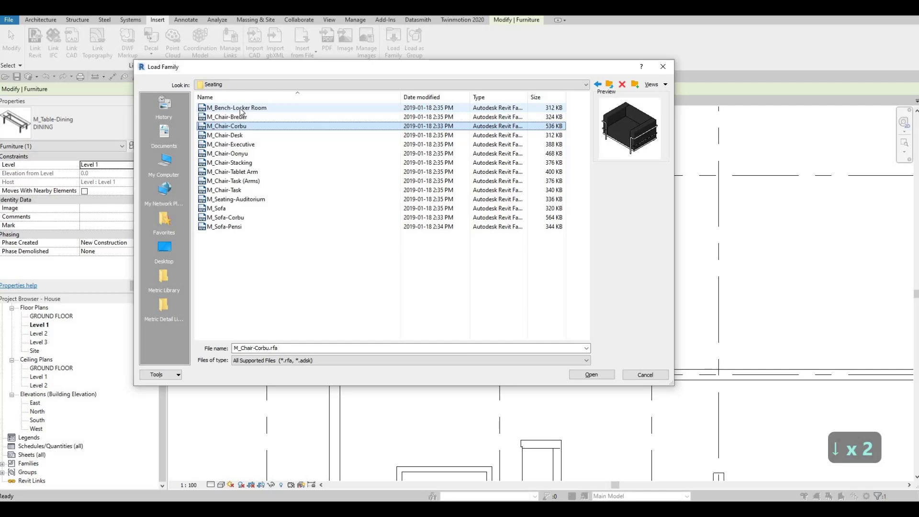
click(241, 116)
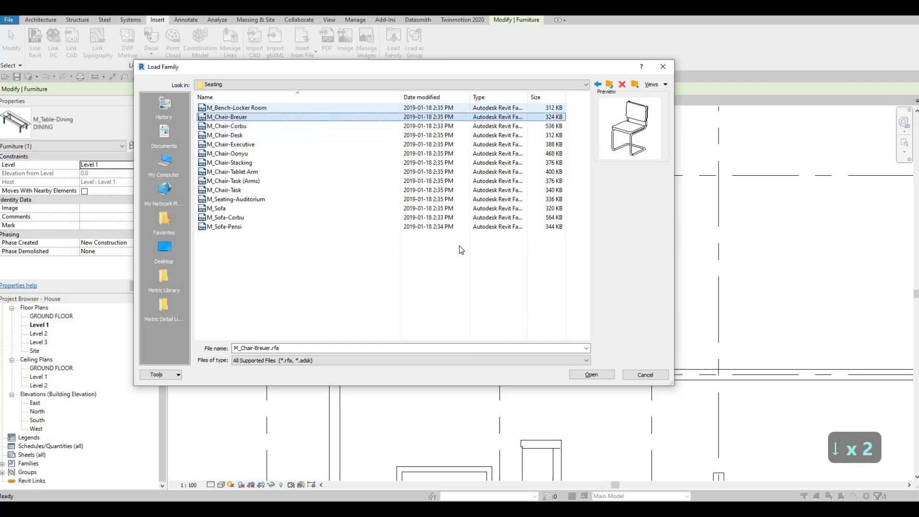
click(596, 371)
- Place four M_Chair-Breuer chairs in a row along the dining table's upper edge, facing the table
click(528, 257)
key(c)
key(m)
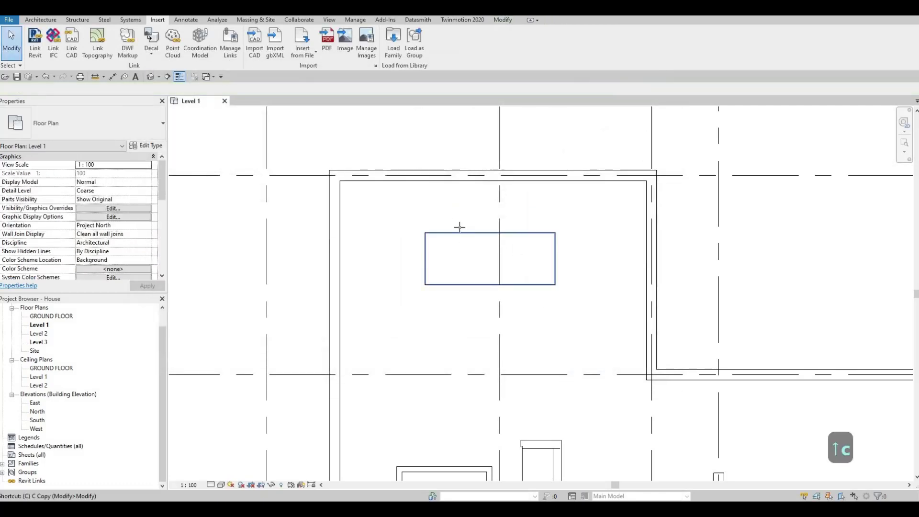
scroll(440, 221, up, 2)
key(space)
key(space)
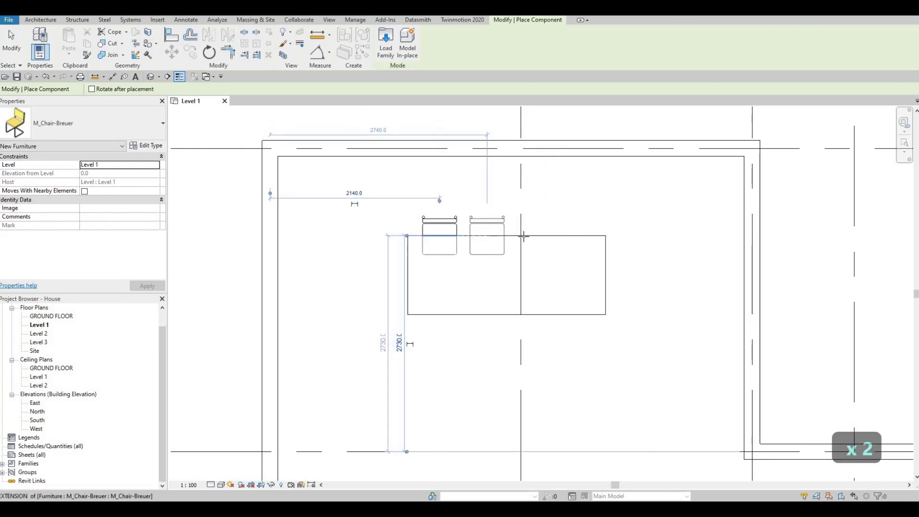
click(487, 236)
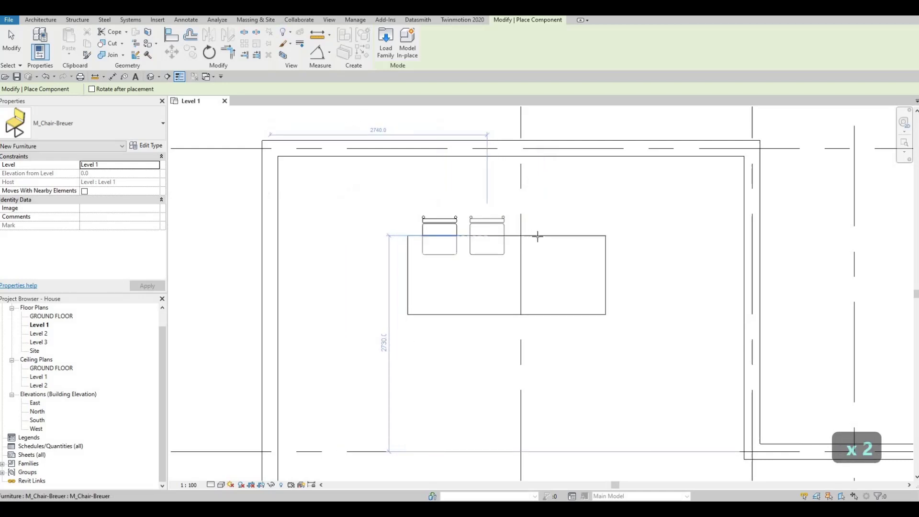
click(582, 238)
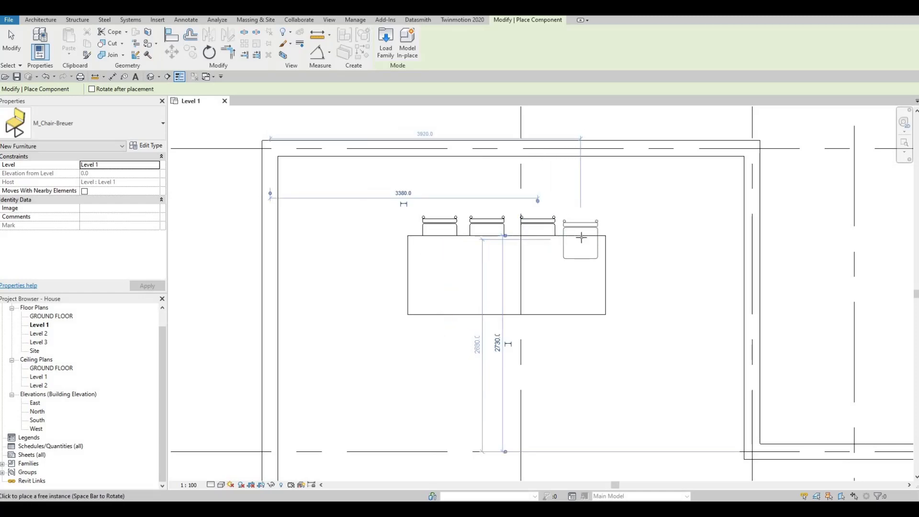
click(582, 237)
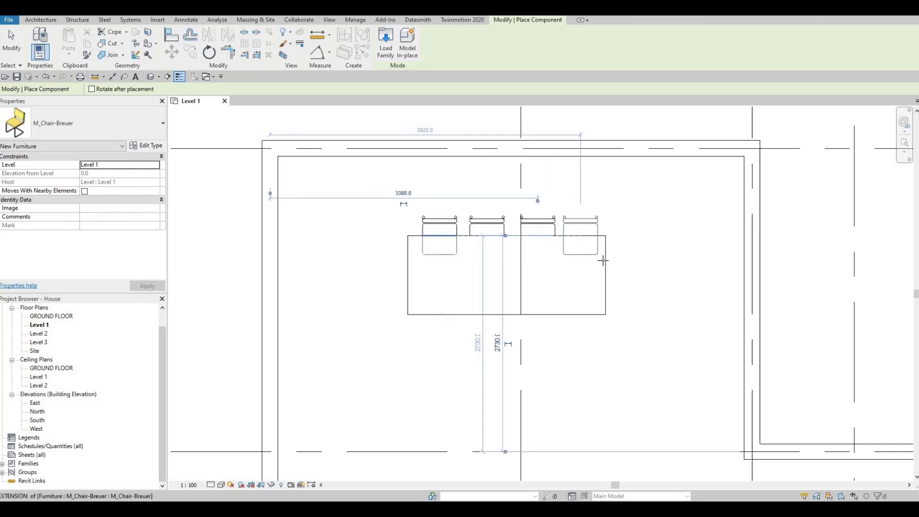
- Place a rotated M_Chair-Breuer facing the table at the middle of its left end, and end component placement
key(space)
click(409, 274)
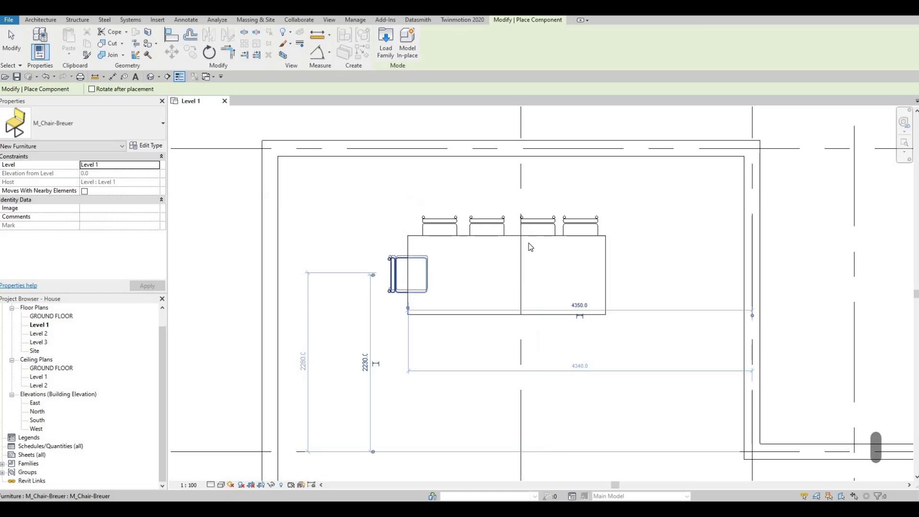
key(Escape)
key(Escape)
key(Escape)
- Nudge the third chair of the upper row slightly left, and shift all four upper chairs left by the same small amount
click(532, 227)
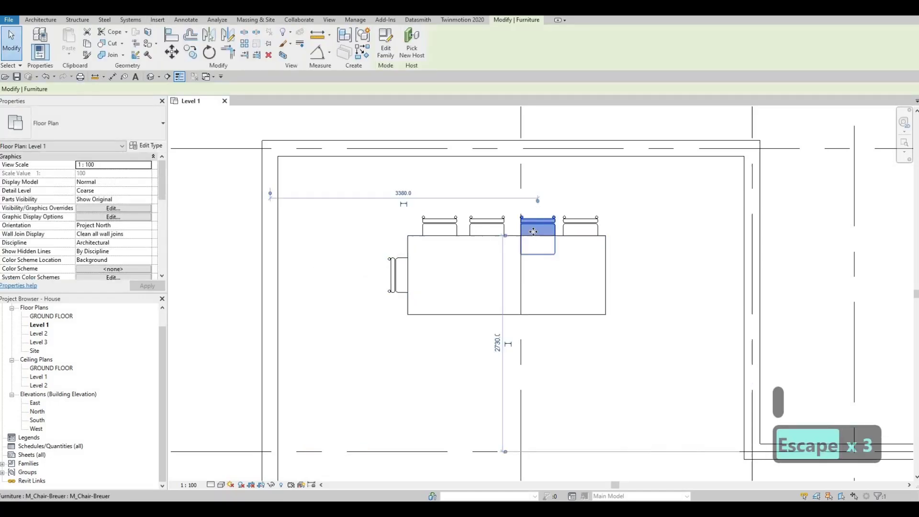
key(Left)
click(503, 233)
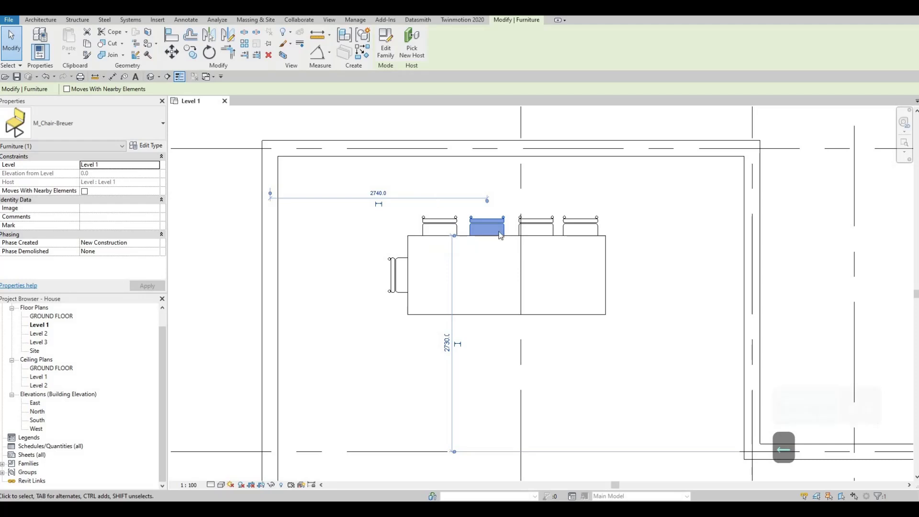
key(Escape)
drag(608, 272, 607, 272)
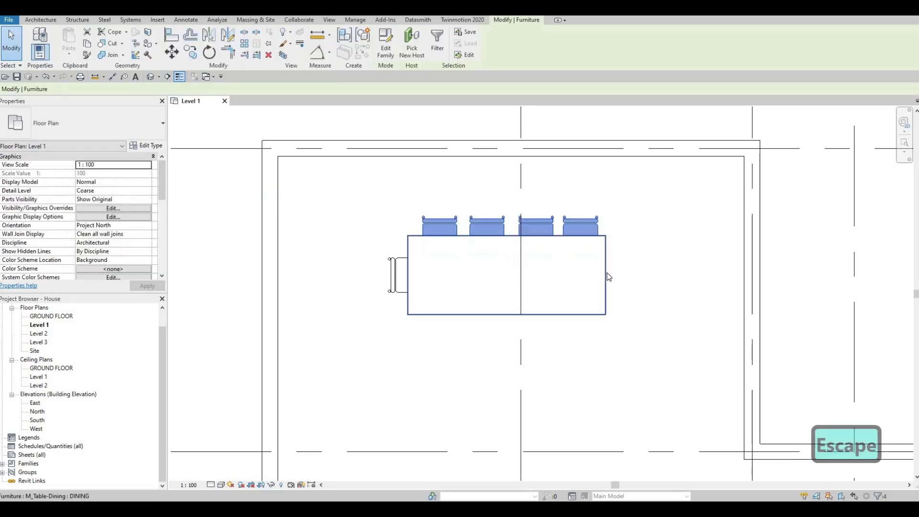
key(Left)
- Mirror a copy of the four upper chairs to the table's lower edge across an axis drawn along the table's horizontal centreline
click(228, 34)
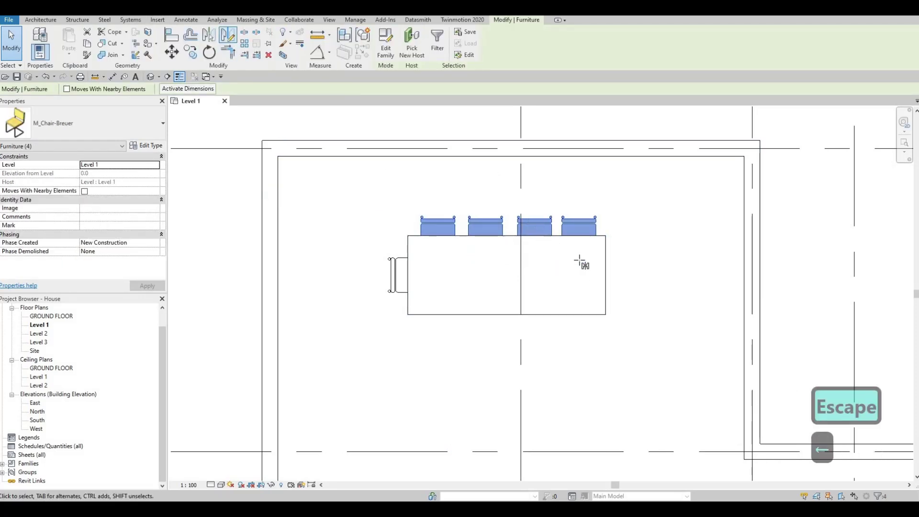
click(597, 276)
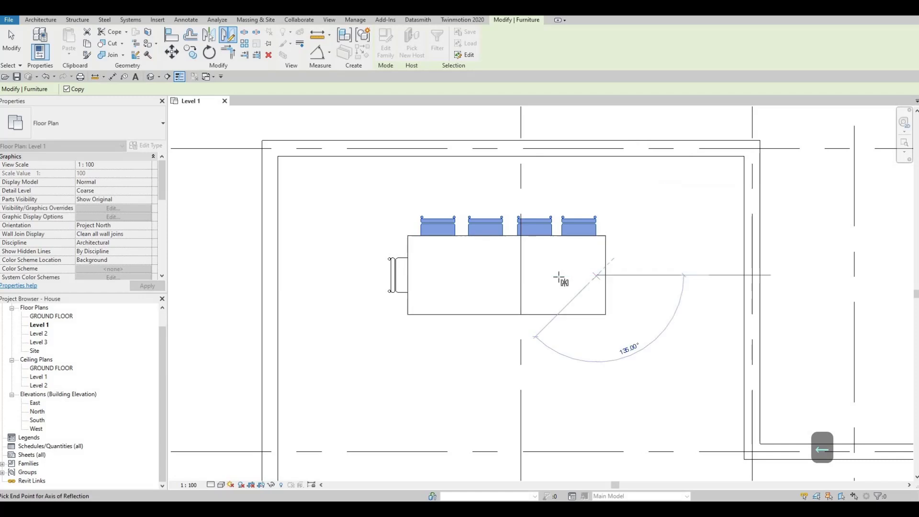
click(431, 275)
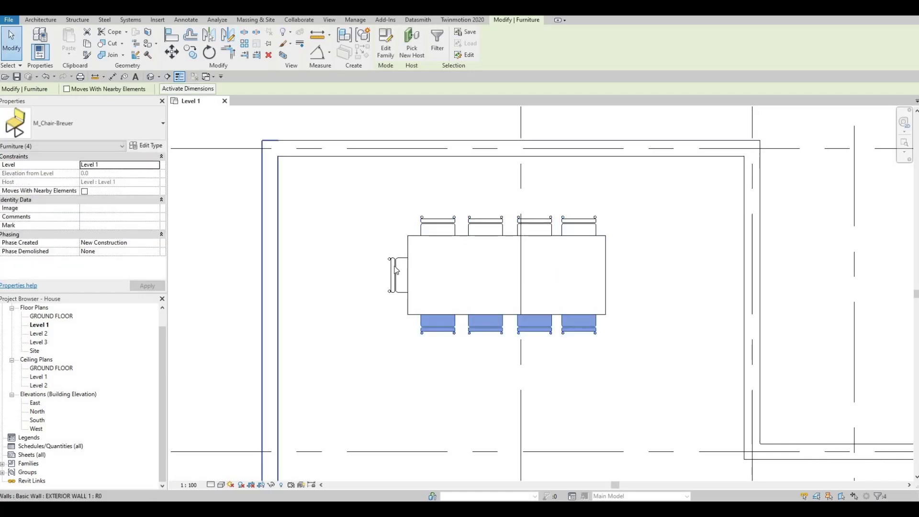
key(Escape)
key(Escape)
- Mirror a copy of the chair at the dining table's left end to its right end about the table's vertical centreline
click(407, 275)
click(208, 37)
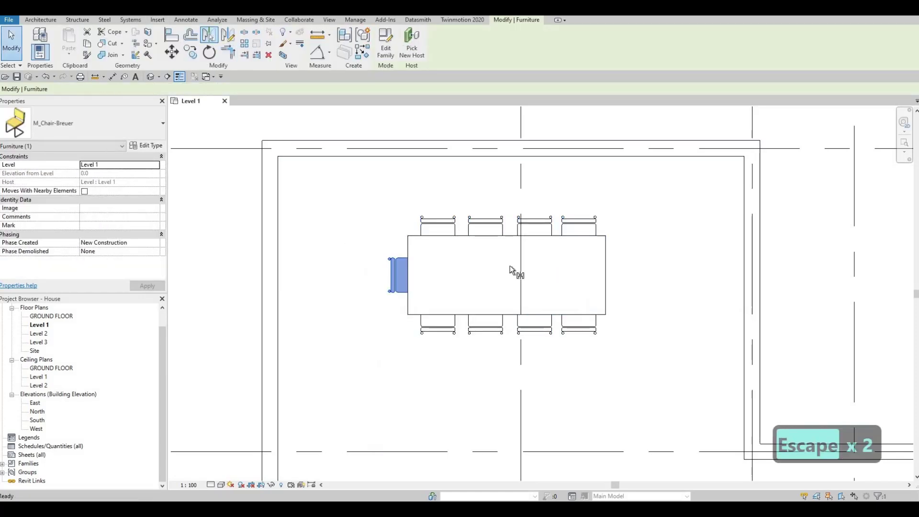
click(509, 278)
key(Escape)
key(Escape)
key(Escape)
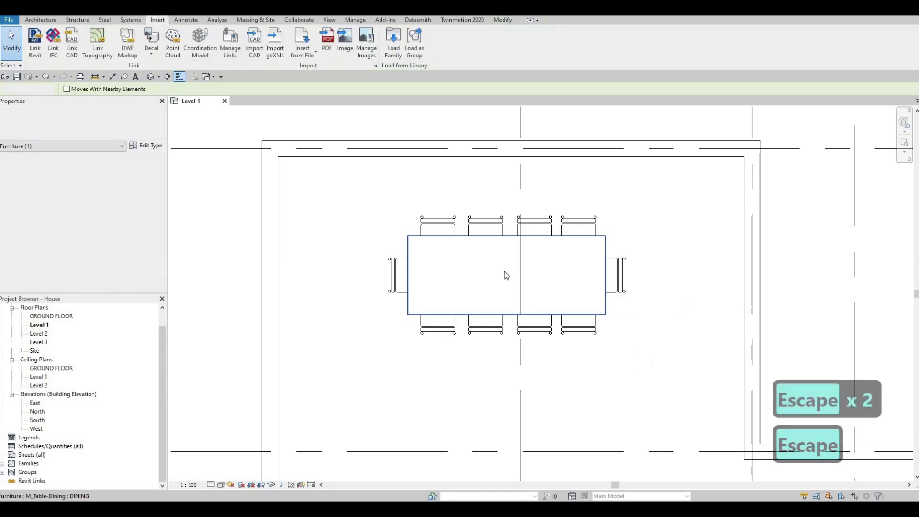
click(504, 19)
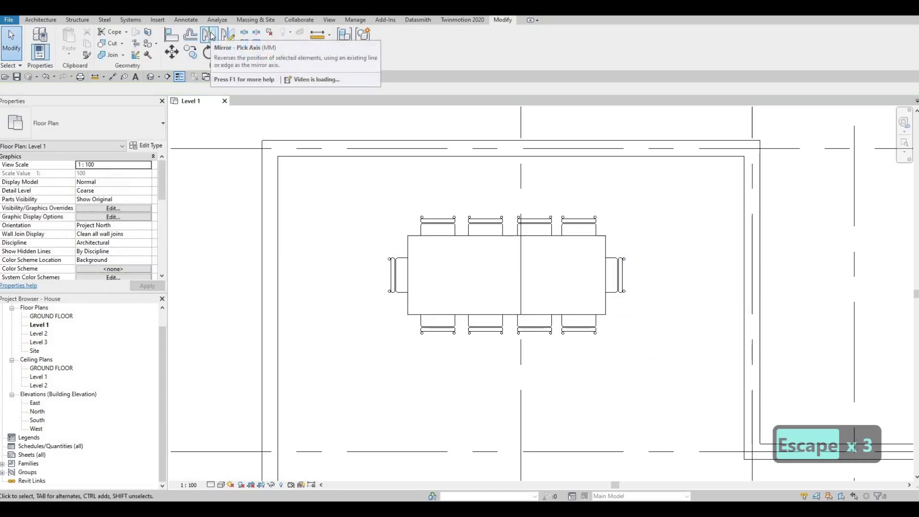
click(527, 276)
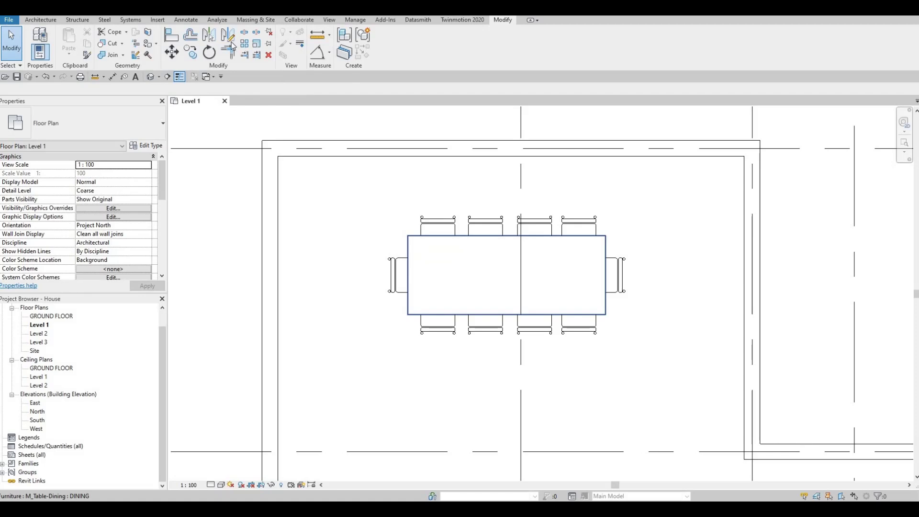
key(Escape)
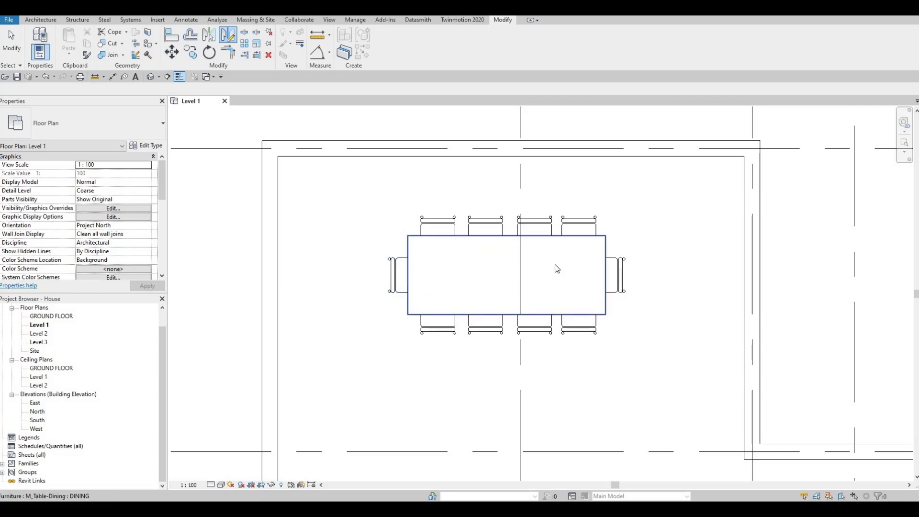
key(Escape)
key(Escape)
key(Escape)
- Examine the furnished dining and living areas and their place in the overall Level 1 plan
middle_drag(549, 275, 586, 263)
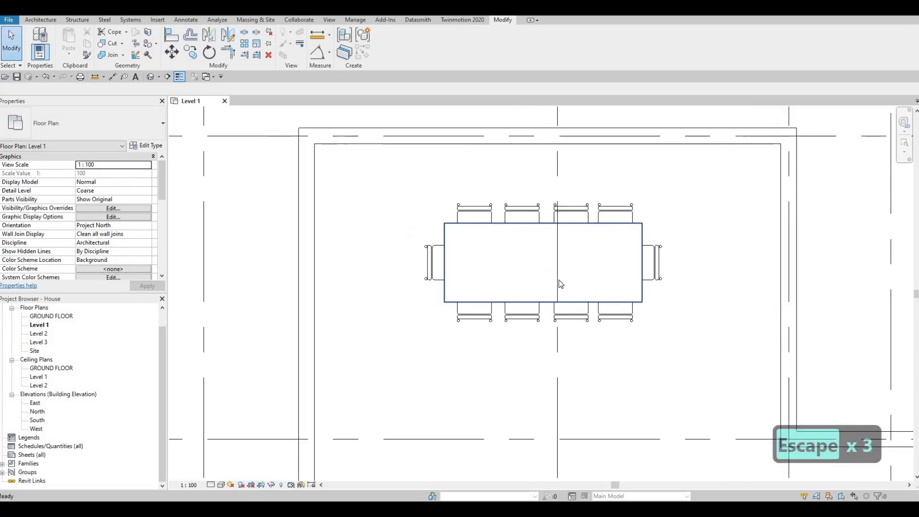
scroll(561, 284, down, 2)
scroll(523, 266, up, 1)
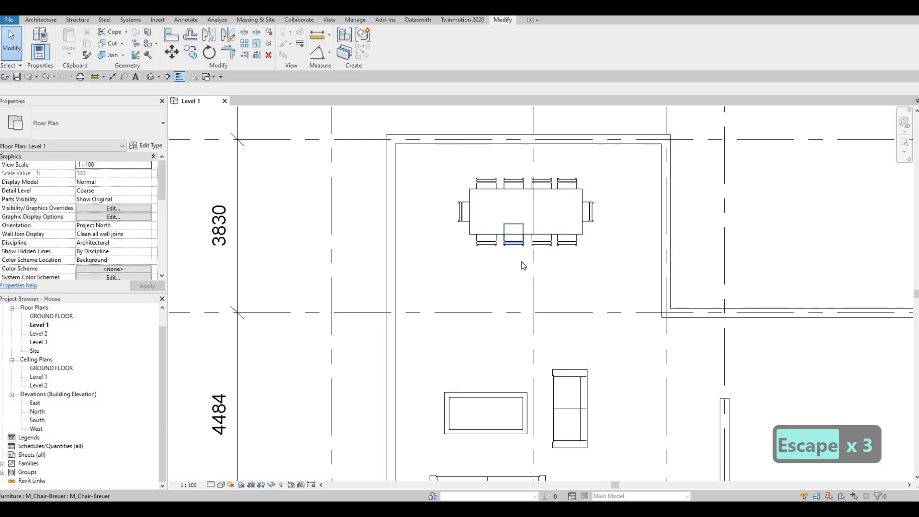
middle_drag(524, 251, 522, 275)
key(Escape)
middle_drag(565, 237, 564, 244)
scroll(564, 244, down, 1)
middle_drag(634, 218, 577, 208)
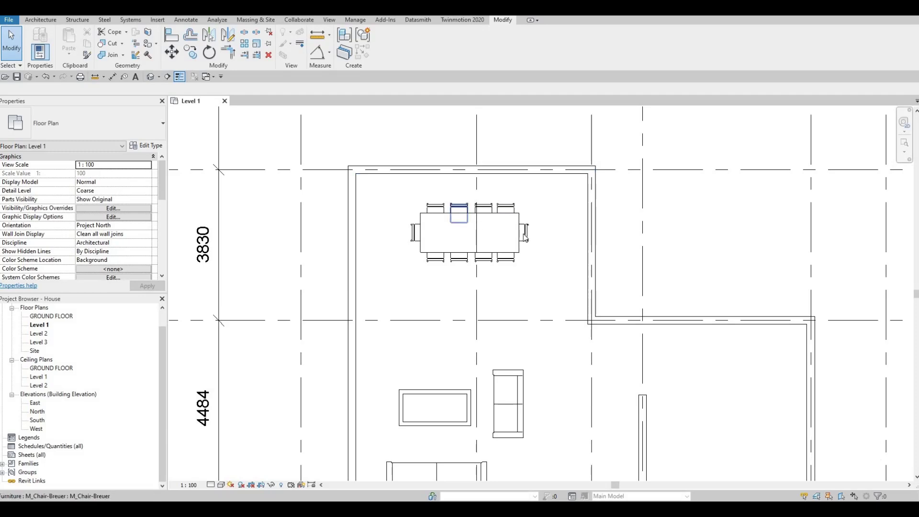
middle_drag(478, 261, 520, 205)
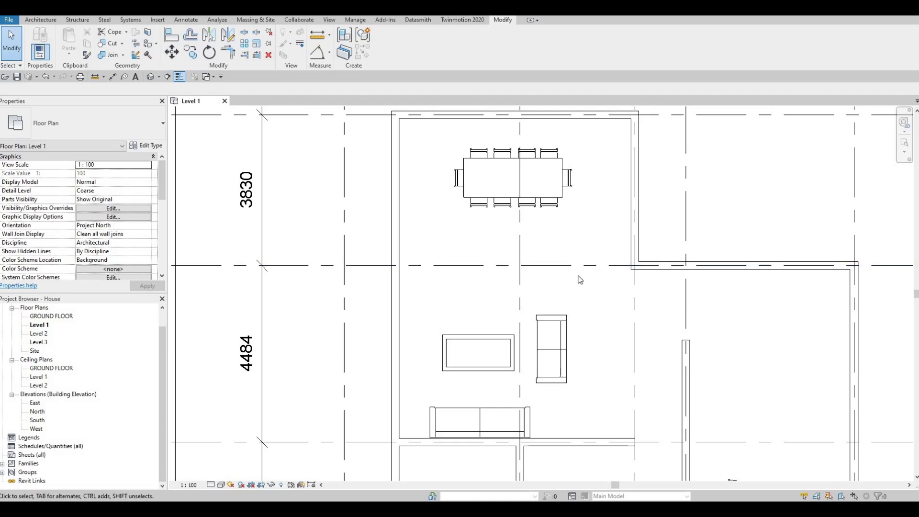
mouse_move(577, 274)
middle_down()
mouse_move(503, 240)
mouse_move(438, 245)
middle_up()
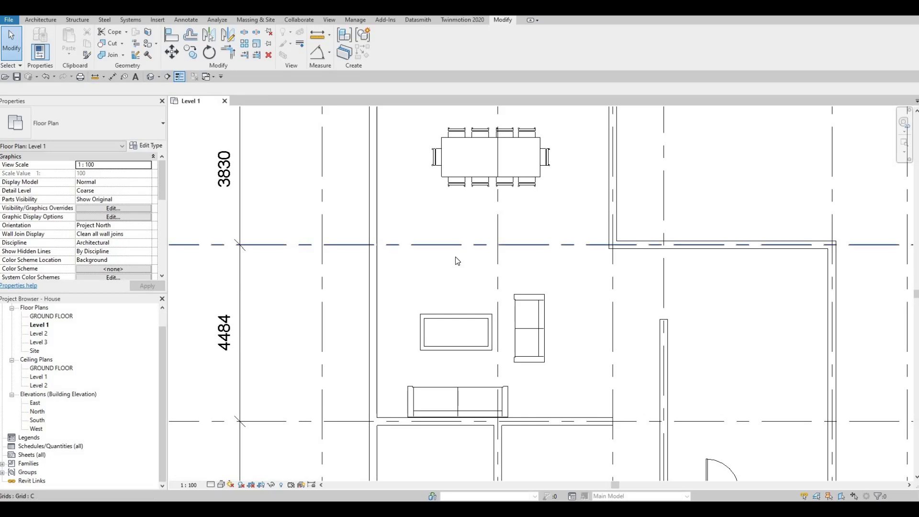
middle_drag(450, 291, 471, 292)
middle_drag(408, 231, 423, 268)
middle_drag(404, 204, 412, 245)
scroll(412, 245, down, 1)
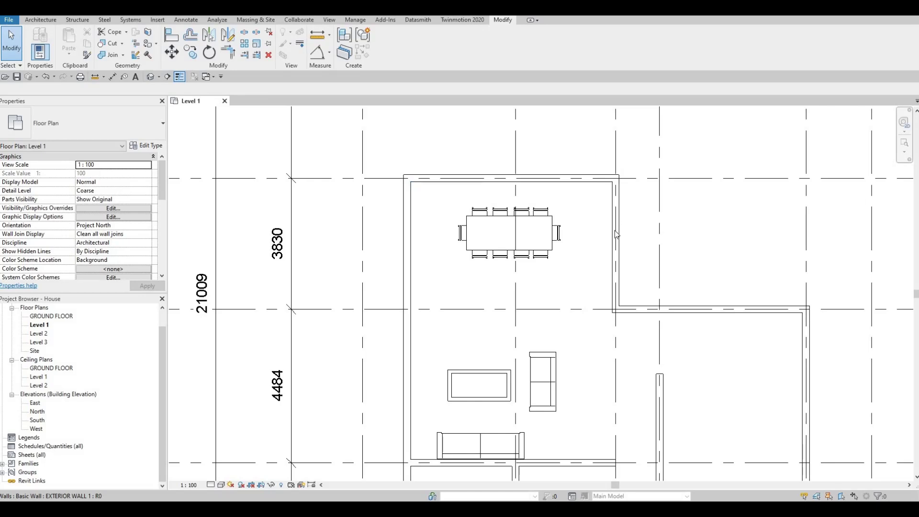
middle_drag(665, 311, 616, 293)
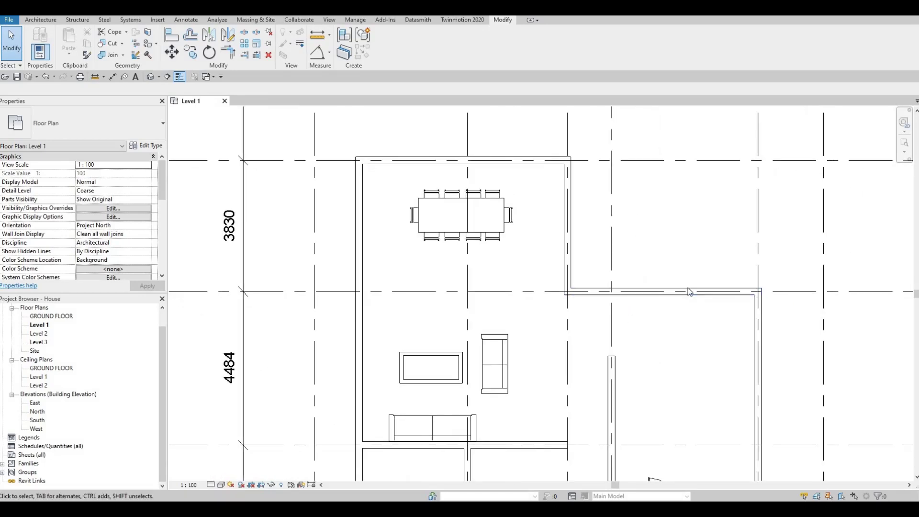
middle_drag(587, 302, 602, 316)
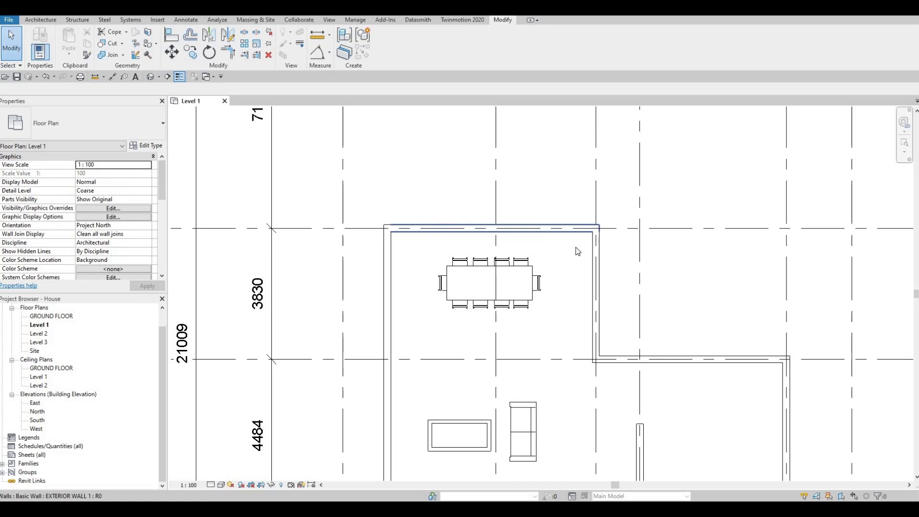
middle_drag(555, 254, 524, 212)
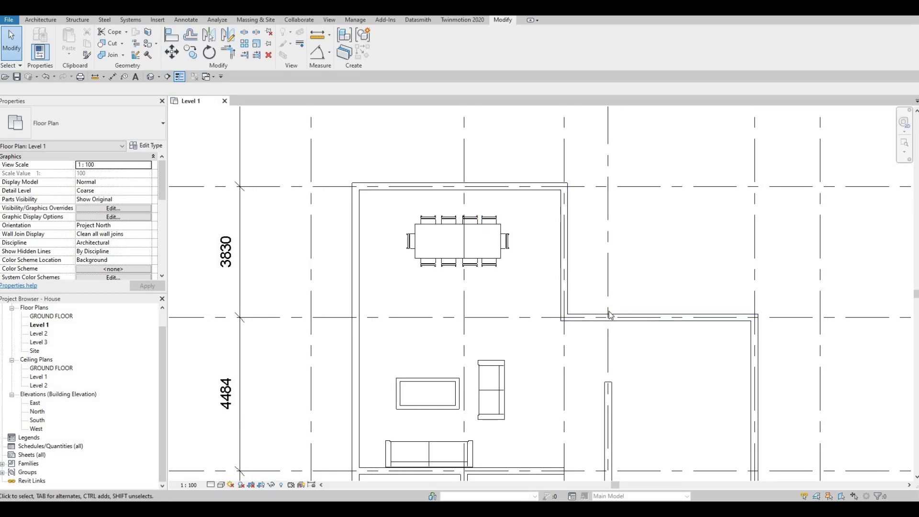
scroll(641, 288, down, 1)
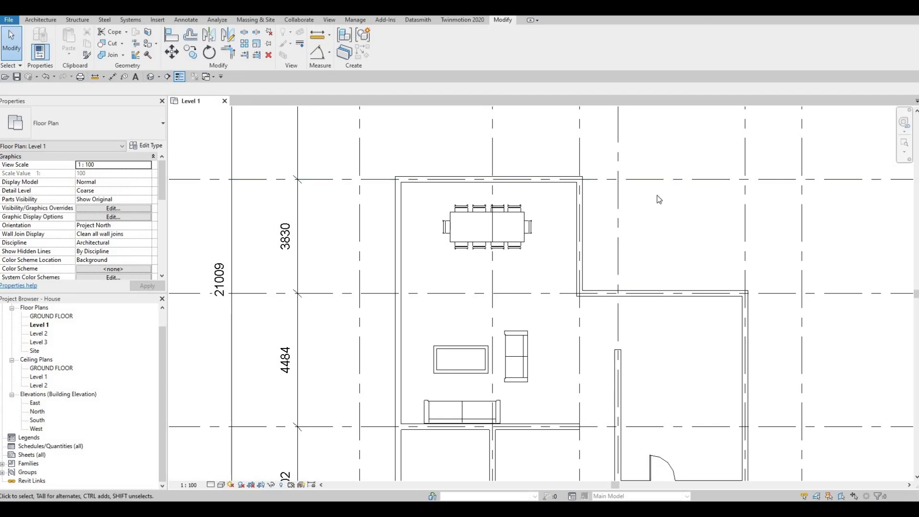
scroll(658, 199, down, 3)
middle_drag(554, 209, 539, 262)
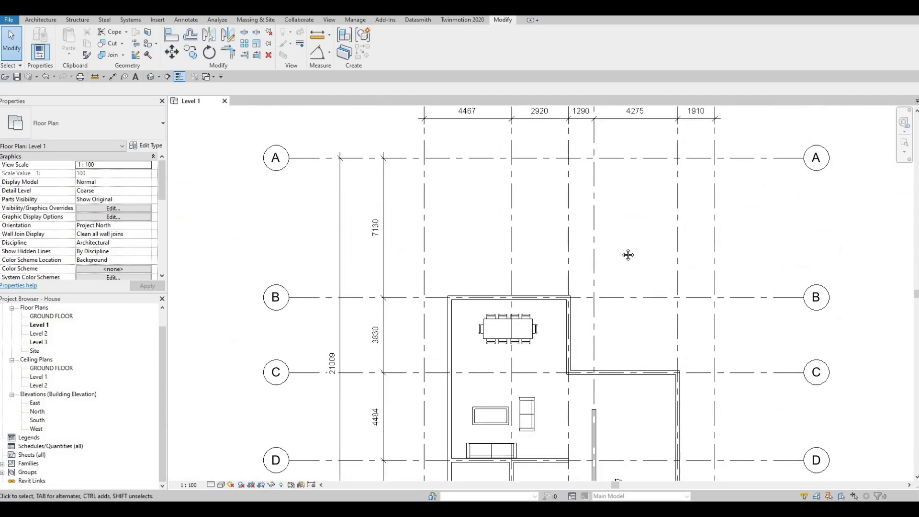
scroll(644, 242, down, 2)
middle_drag(602, 321, 611, 248)
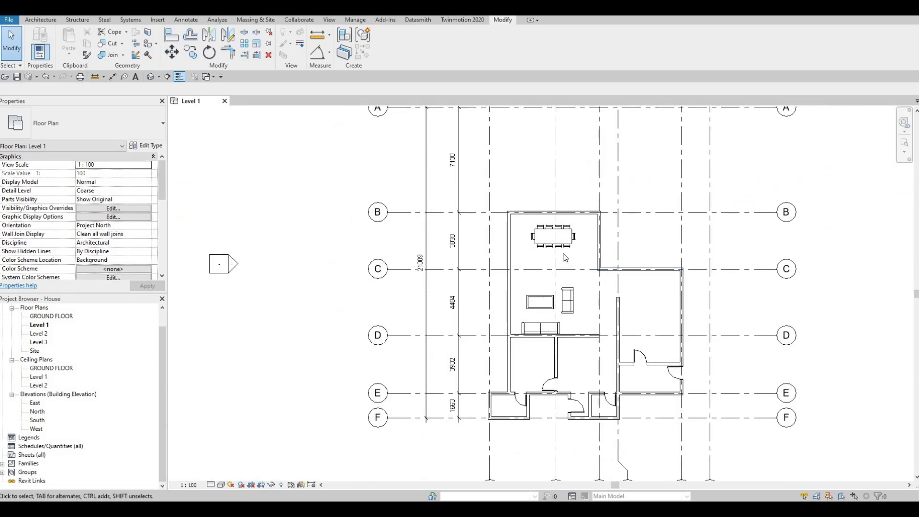
scroll(565, 257, up, 5)
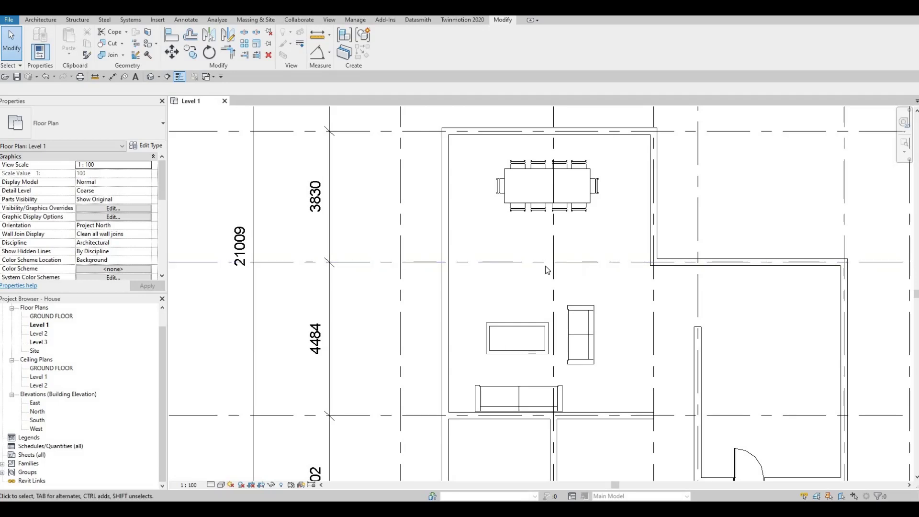
middle_drag(472, 319, 484, 298)
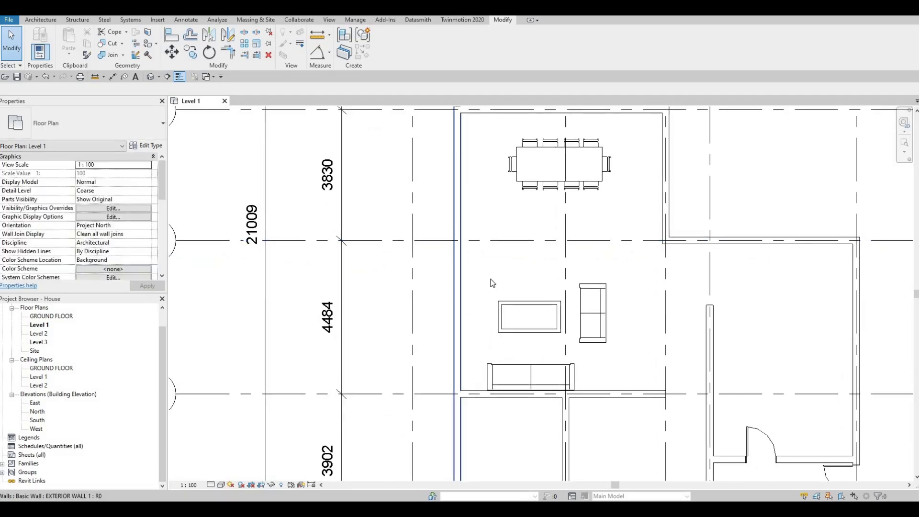
- Nudge the M_Sofa-Corbu Sofa 2 along the living area's lower wall slightly to the right
middle_drag(573, 367, 573, 331)
click(573, 337)
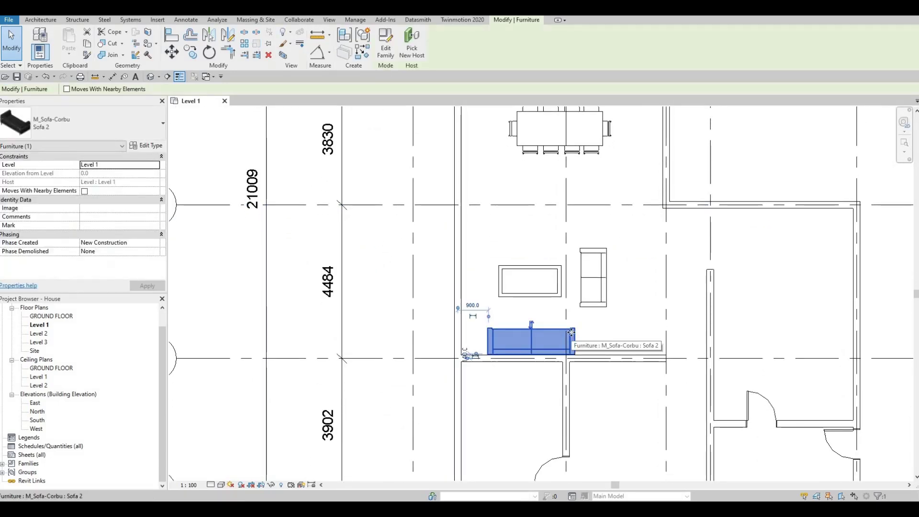
key(Right)
key(Escape)
key(Escape)
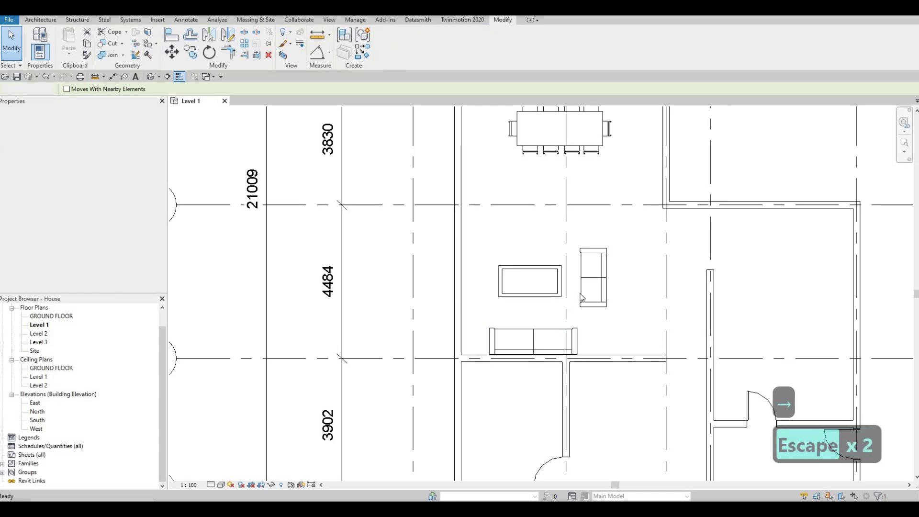
click(577, 339)
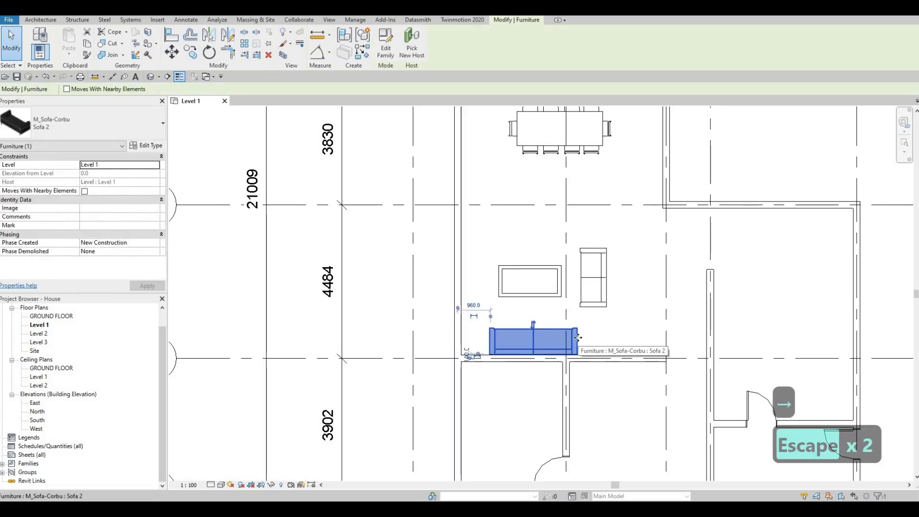
key(Right)
key(Escape)
- Nudge the vertical M_Sofa-Corbu beside the coffee table three increments to the right, away from the table
click(605, 286)
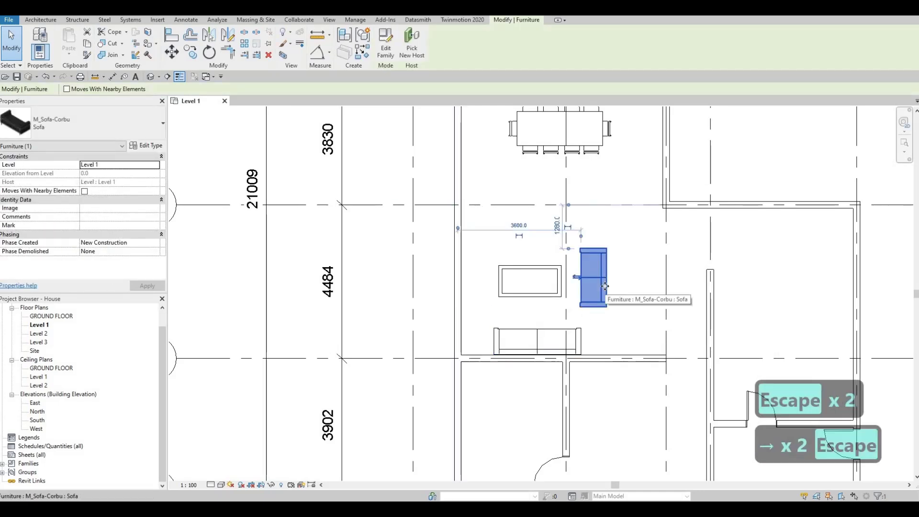
key(Right)
key(Right)
key(Right)
key(Escape)
key(Escape)
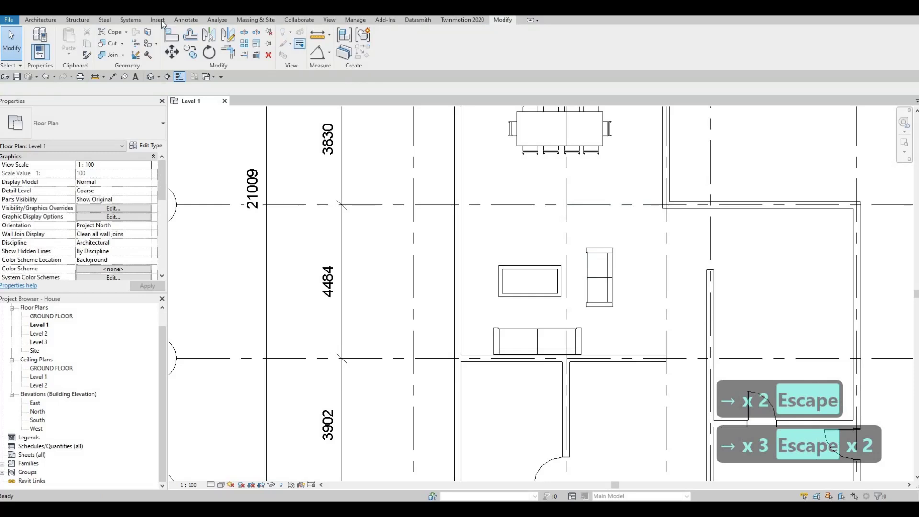
- Load the M_Table-Night Stand family from the Furniture library's Tables folder
click(158, 21)
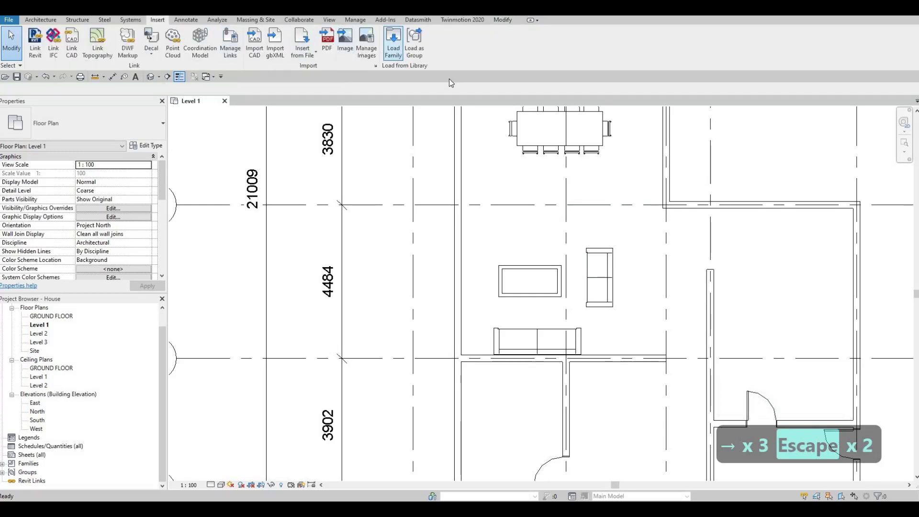
click(393, 43)
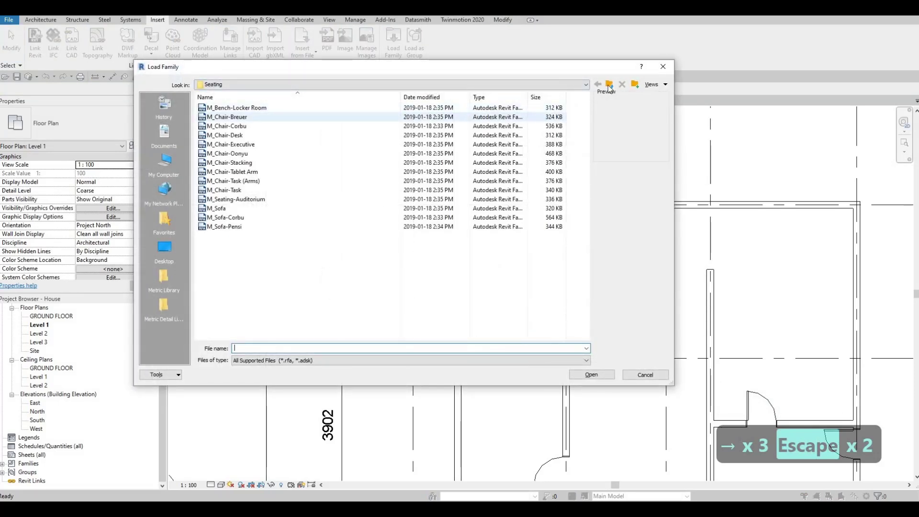
click(609, 86)
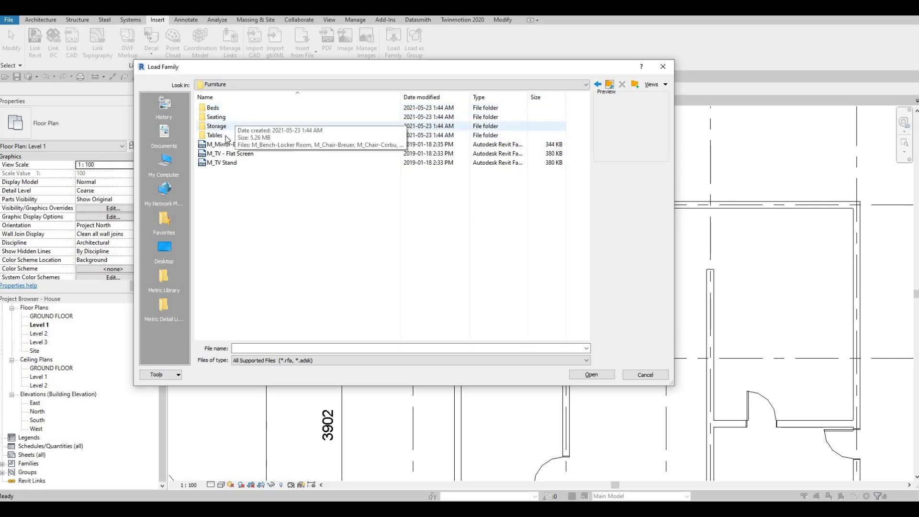
double_click(221, 135)
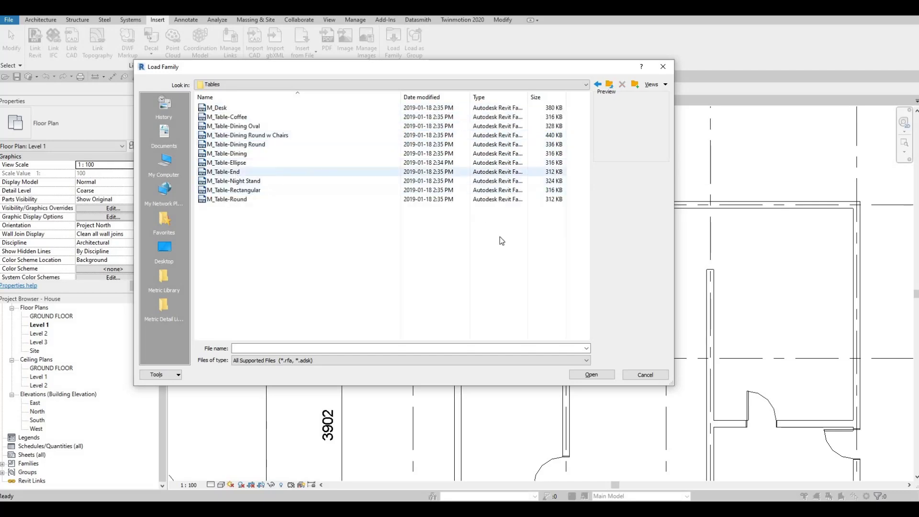
click(294, 171)
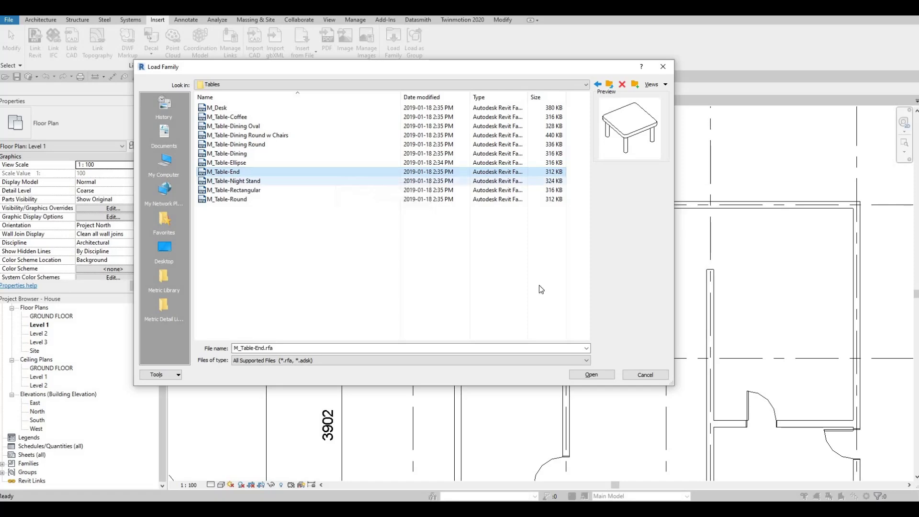
click(236, 181)
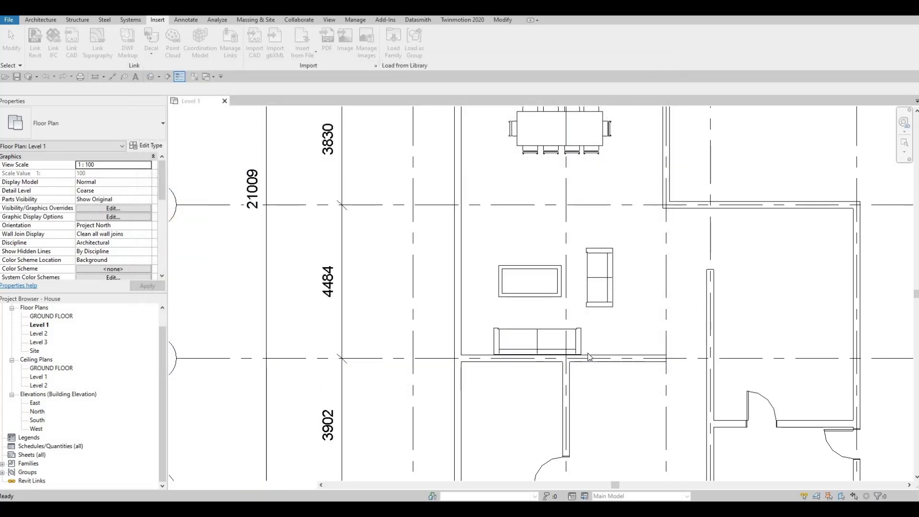
- Place one 0610 x 0610 x 0762mm M_Table-Night Stand just right of the lower sofa, and end component placement
key(c)
key(m)
scroll(600, 334, up, 3)
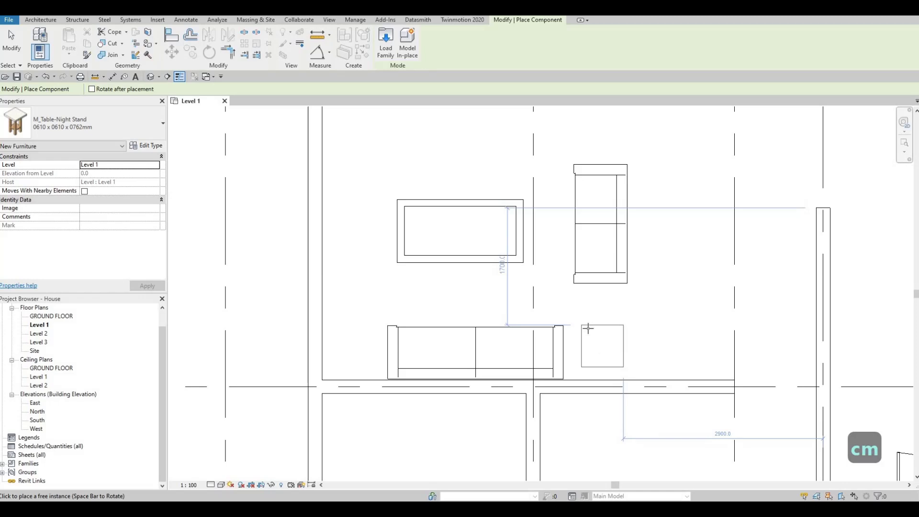
click(588, 328)
middle_drag(574, 283, 568, 361)
middle_drag(597, 220, 577, 317)
scroll(577, 316, down, 1)
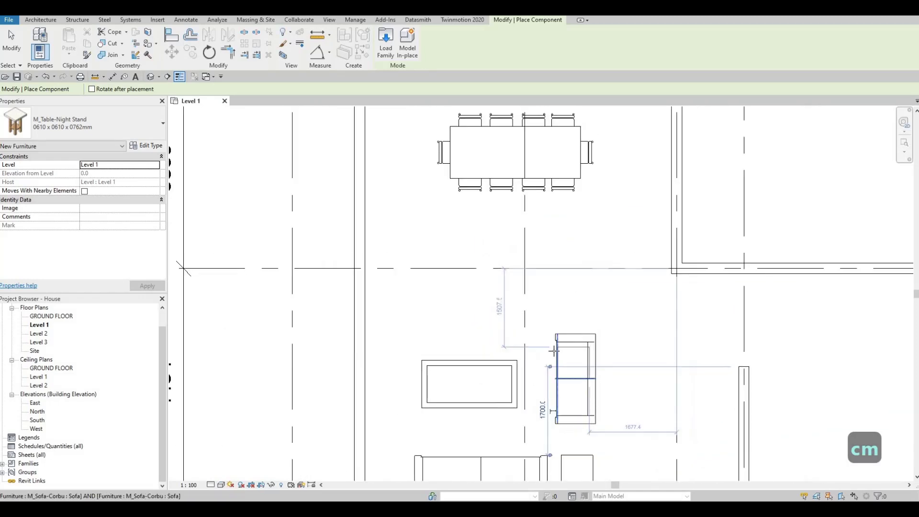
middle_drag(545, 411, 548, 318)
middle_drag(589, 343, 599, 312)
key(Escape)
key(Escape)
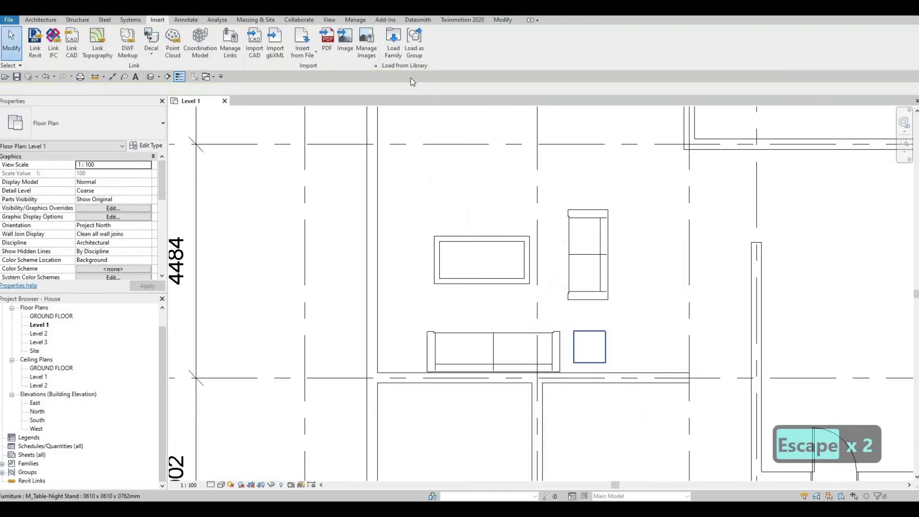
- Start loading a family and open the library's Lighting > Architectural > Internal folder
click(393, 48)
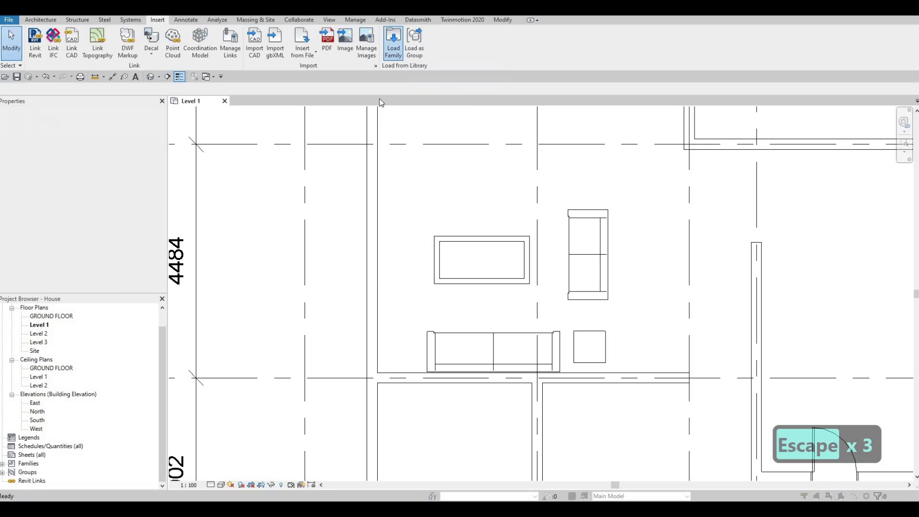
click(609, 87)
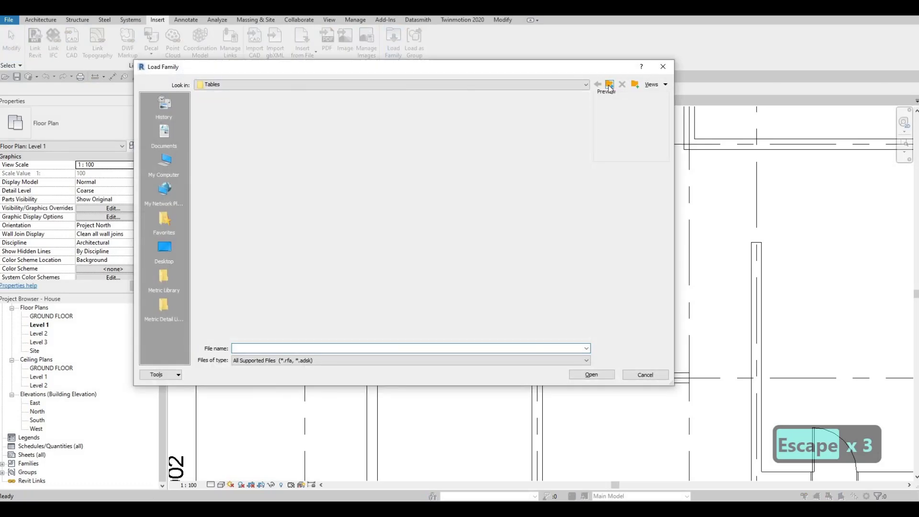
click(609, 86)
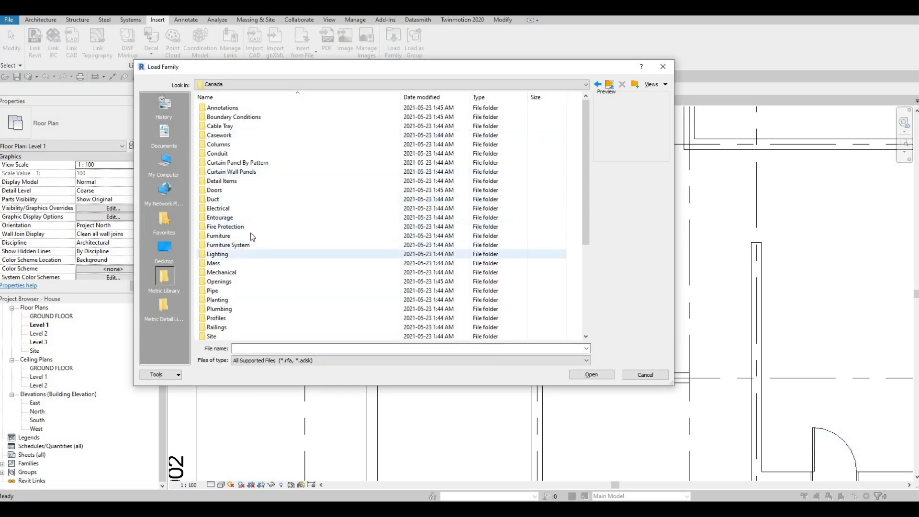
double_click(235, 254)
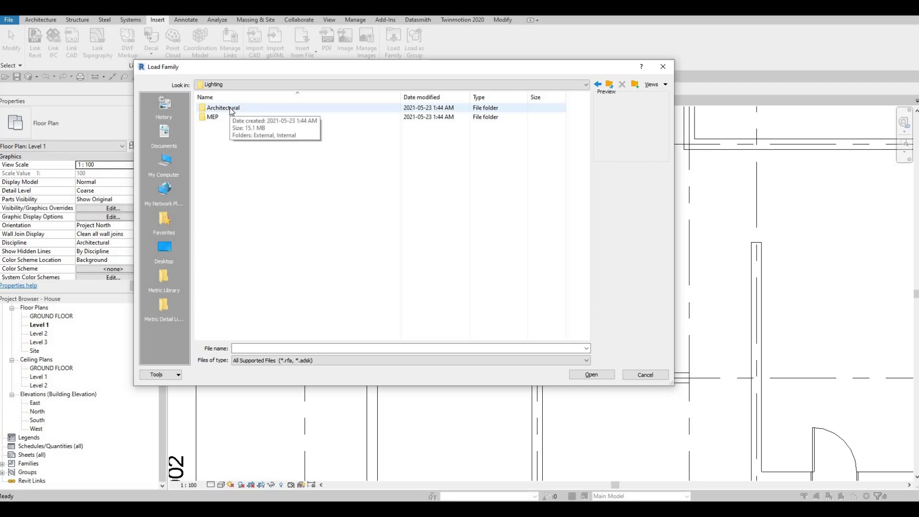
double_click(224, 110)
double_click(221, 116)
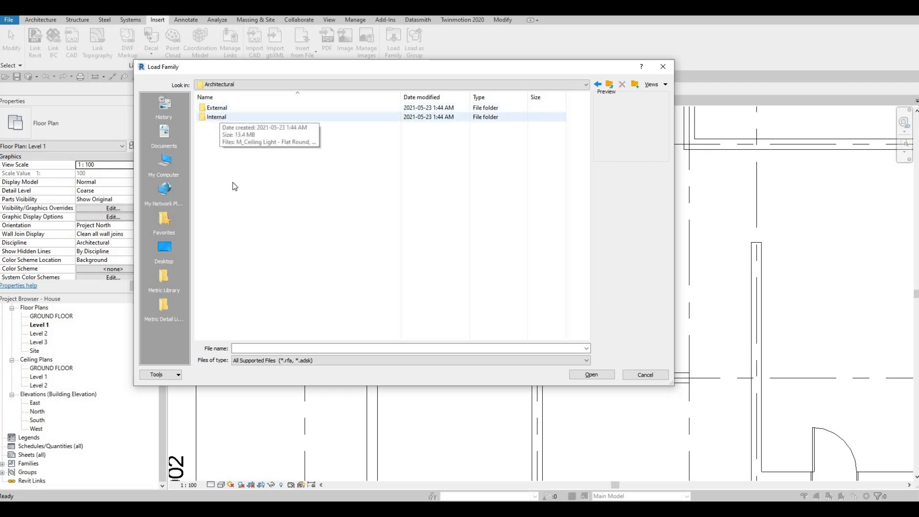
- Examine the previews of the pendant light, recessed lamp and sconce lamp families in the Internal lighting folder
click(253, 254)
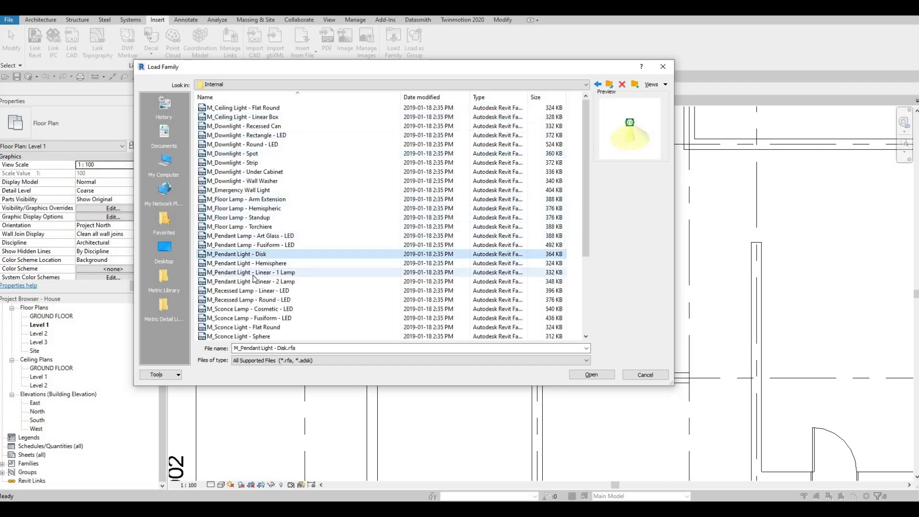
key(Up)
key(Down)
key(Down)
key(Down)
key(Down)
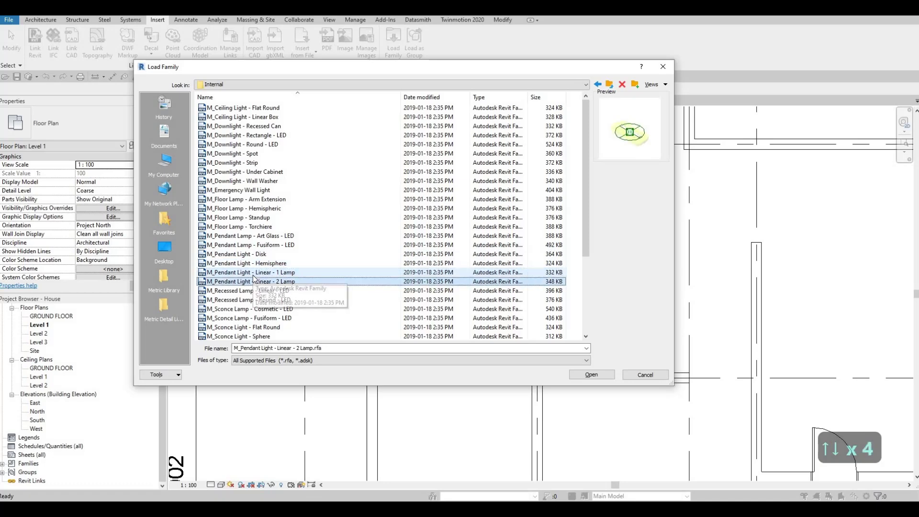
key(Down)
key(Down)
key(Down)
key(Down)
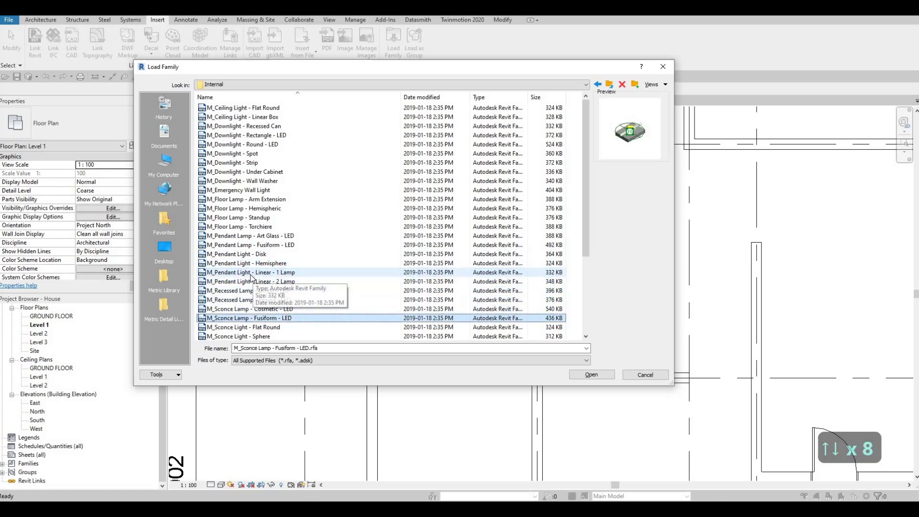
- Compare the standup floor lamp and table lamp previews, and load the M_Table Lamp - Hemispheric family
click(247, 218)
scroll(246, 312, down, 2)
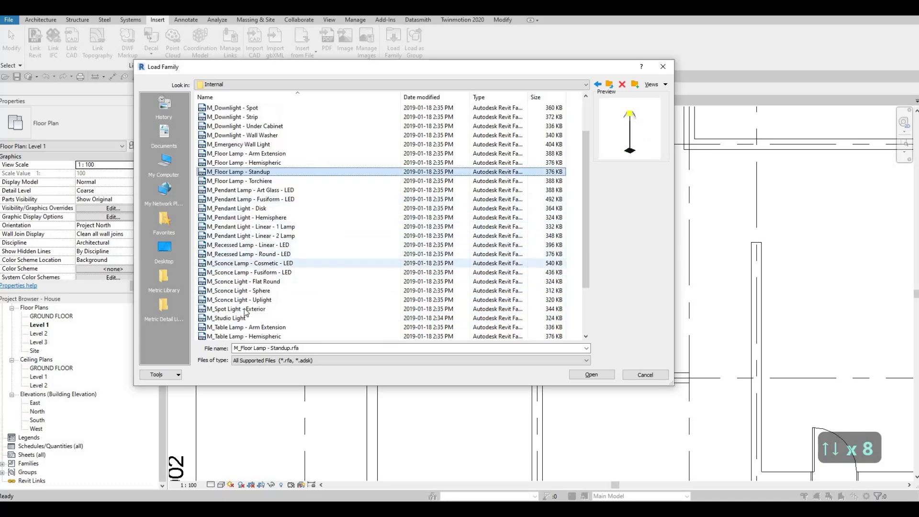
scroll(245, 312, down, 2)
click(234, 283)
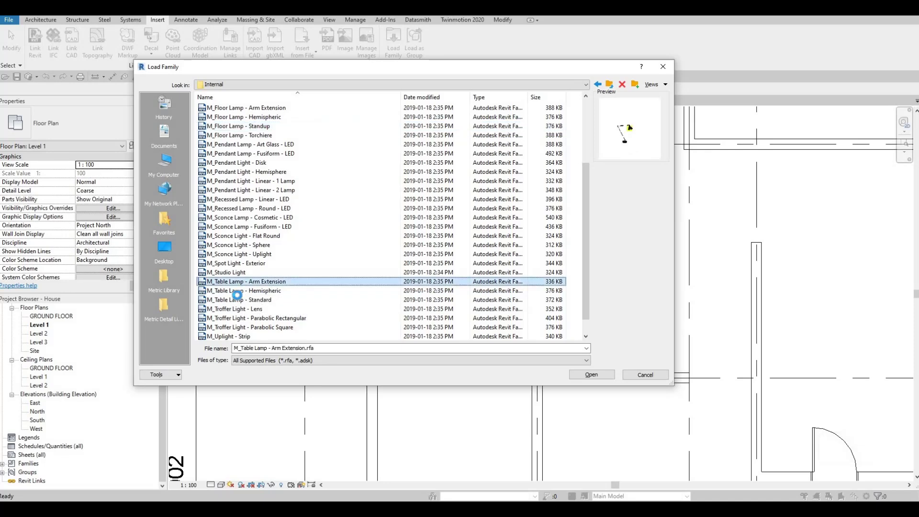
click(238, 294)
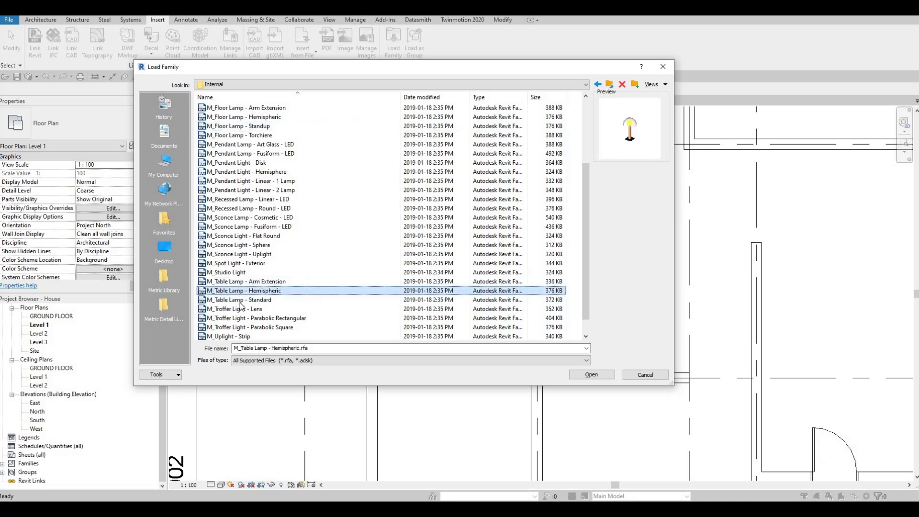
click(239, 301)
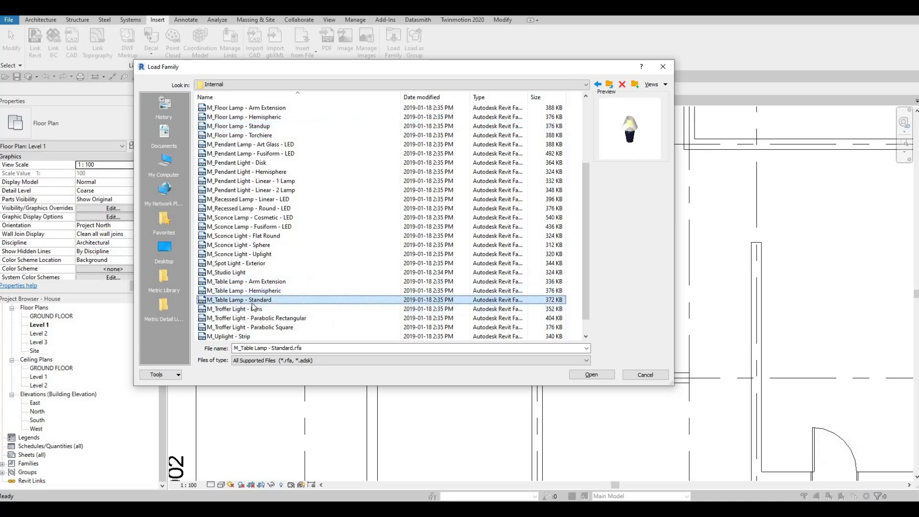
click(244, 291)
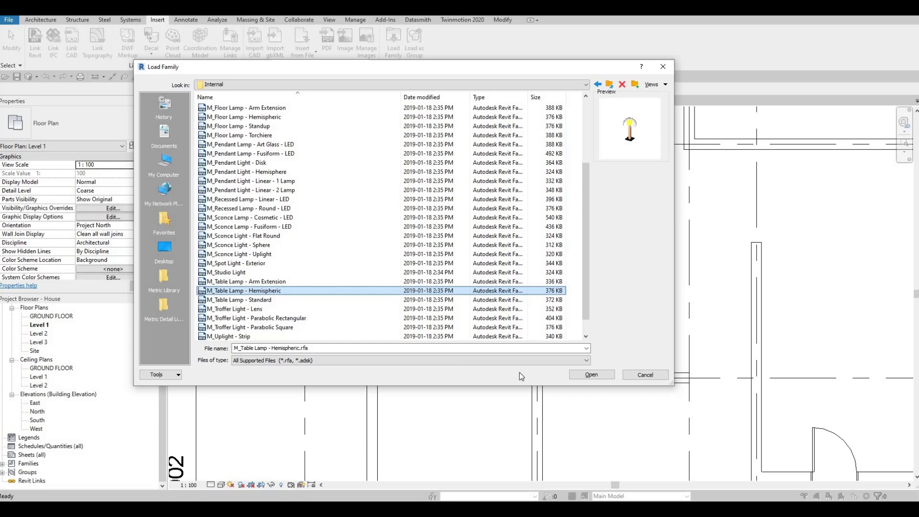
click(588, 376)
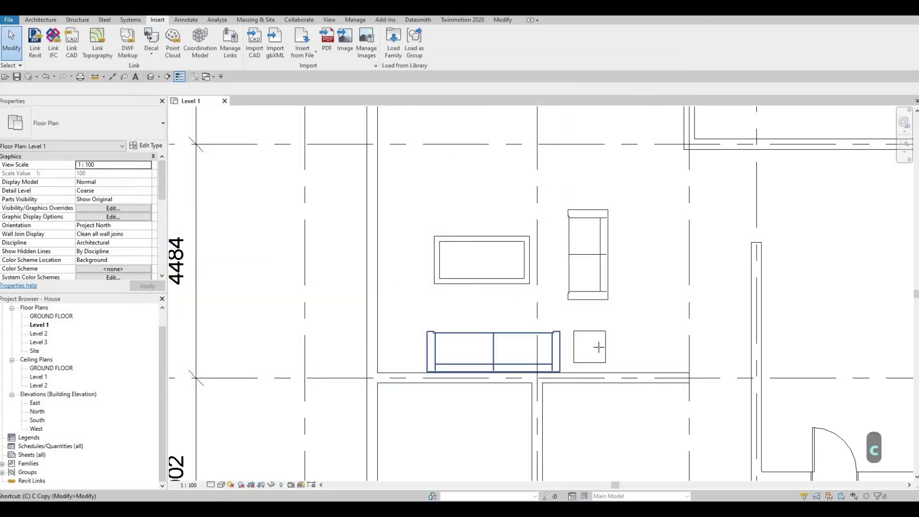
key(m)
scroll(598, 347, up, 2)
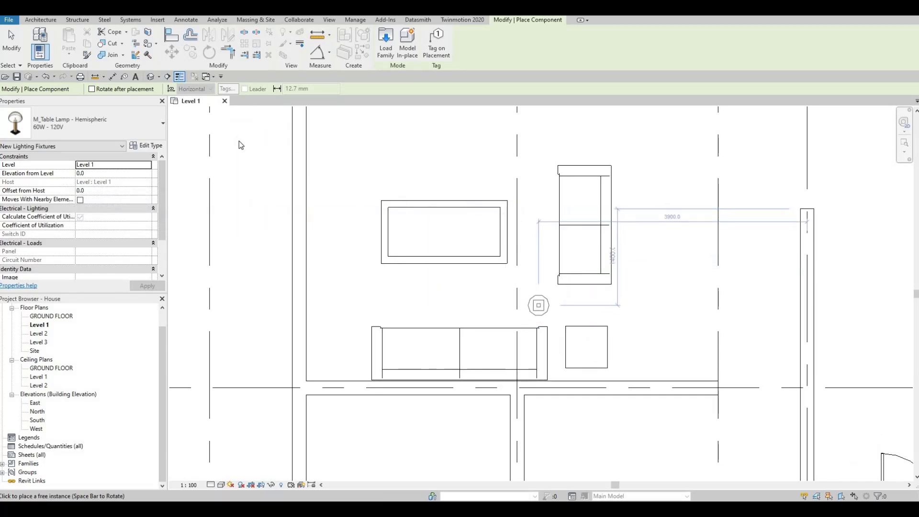
key(Escape)
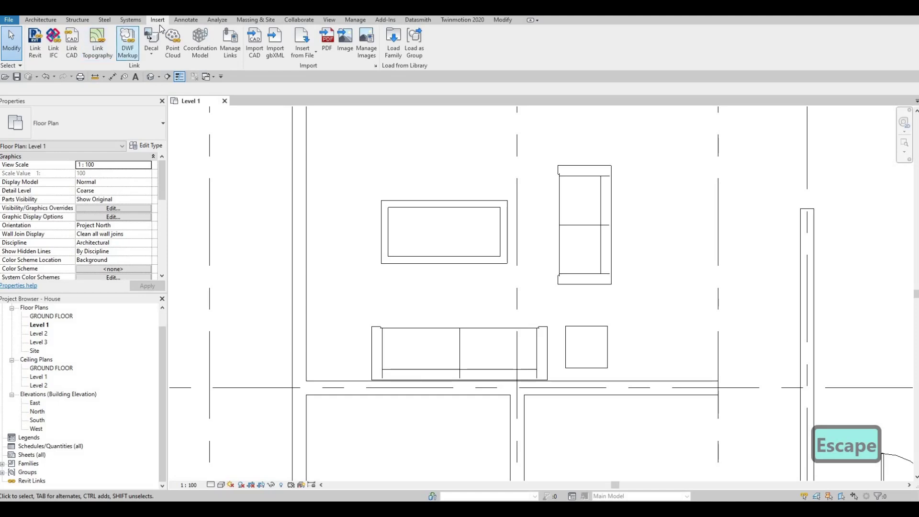
click(182, 22)
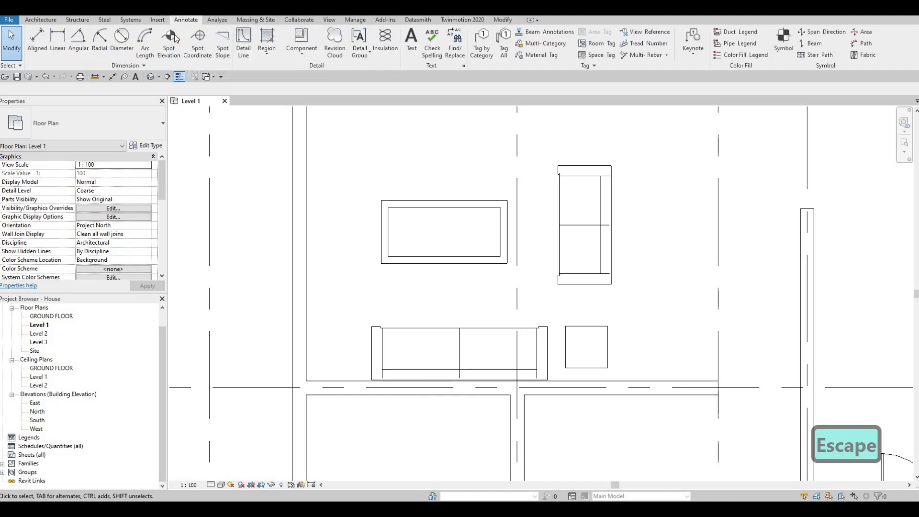
click(170, 42)
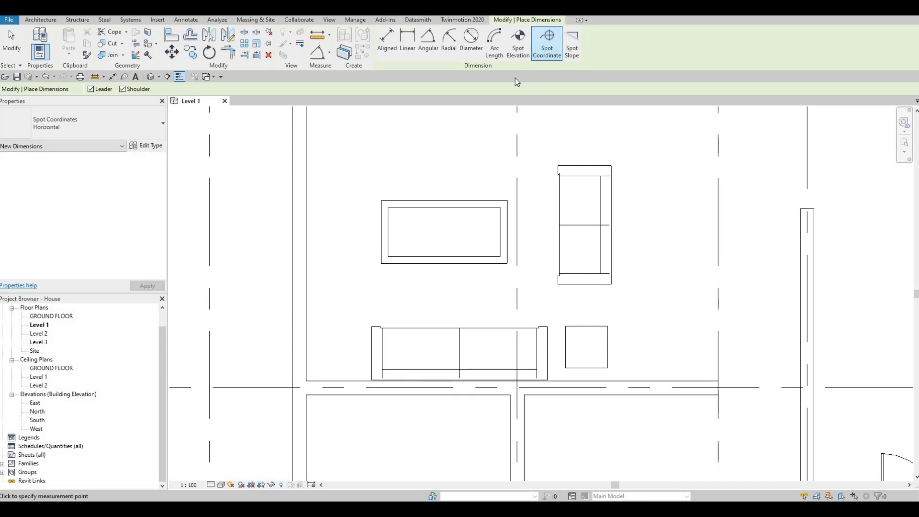
click(518, 42)
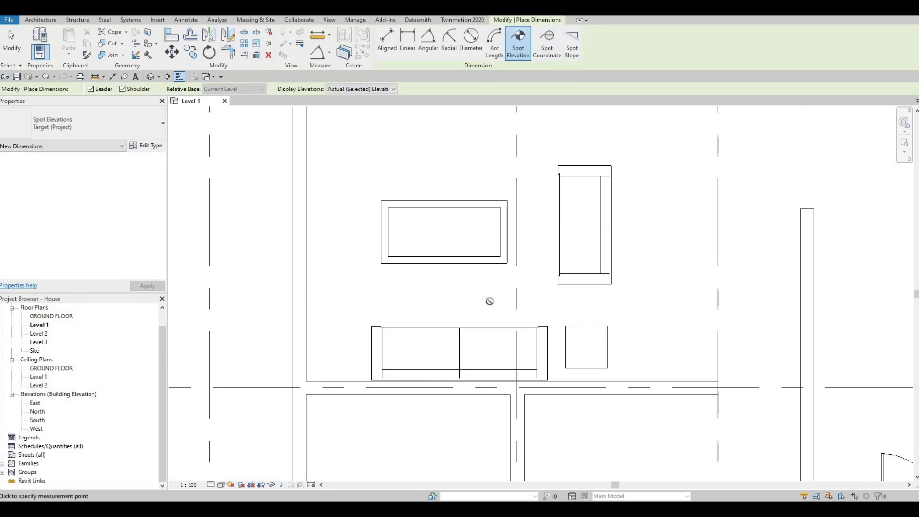
scroll(465, 298, down, 2)
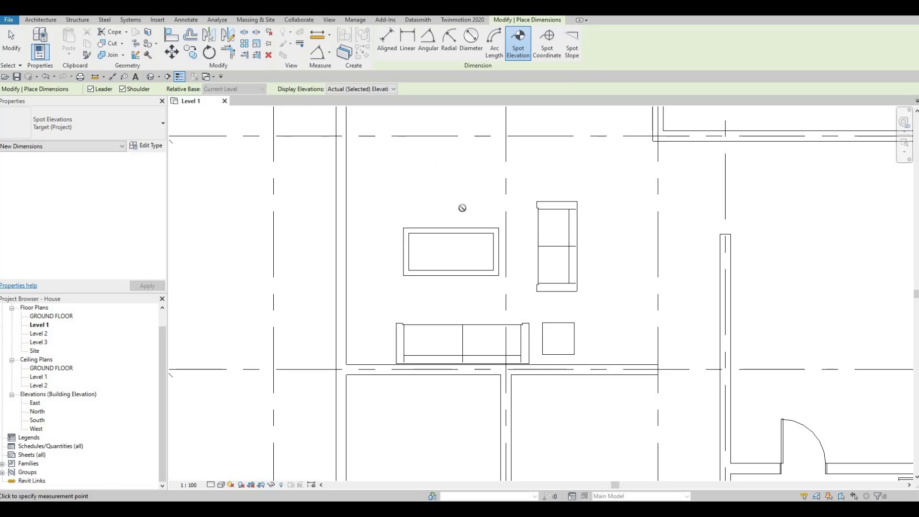
key(Escape)
key(Escape)
key(Escape)
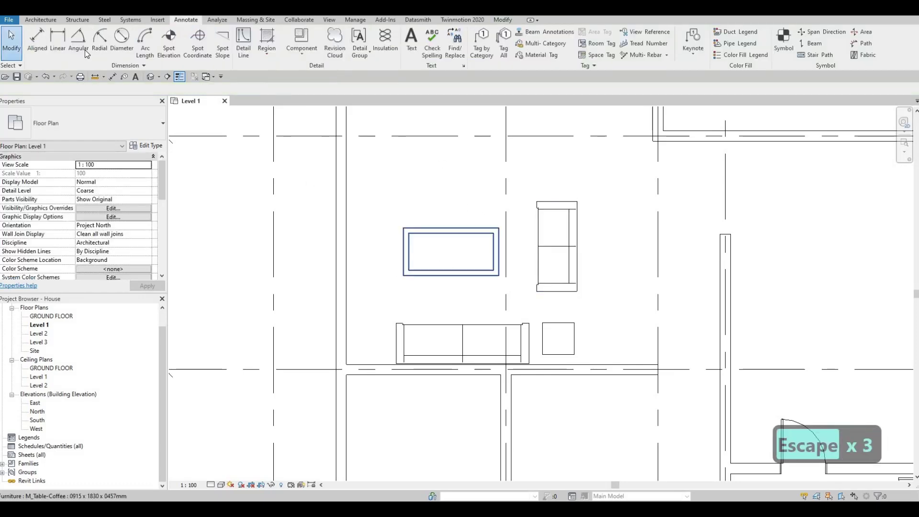
key(Escape)
key(Escape)
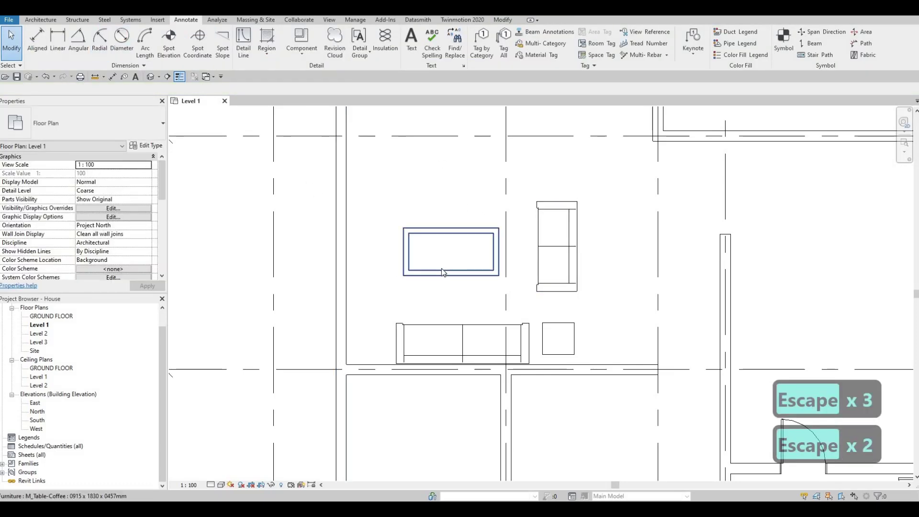
- Place one 60W - 120V M_Table Lamp - Hemispheric at the centre of the night stand, and end component placement
key(c)
key(m)
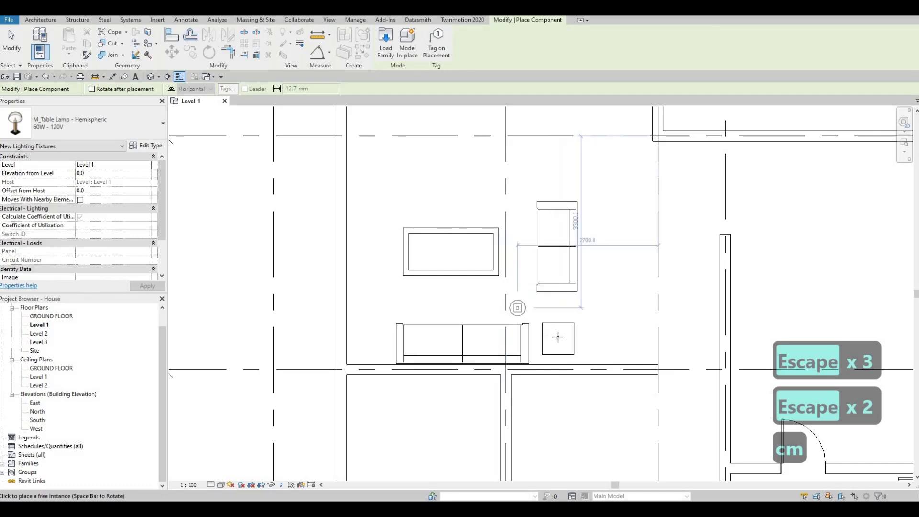
scroll(559, 339, up, 1)
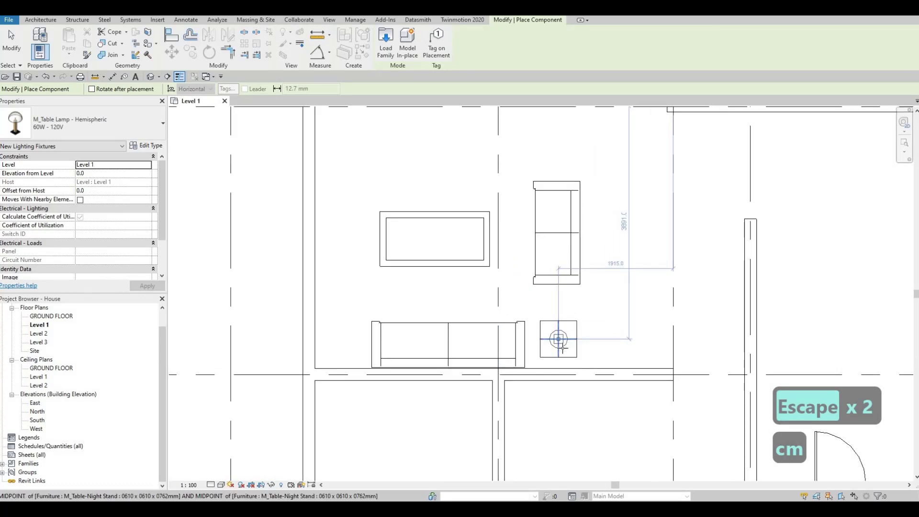
key(Escape)
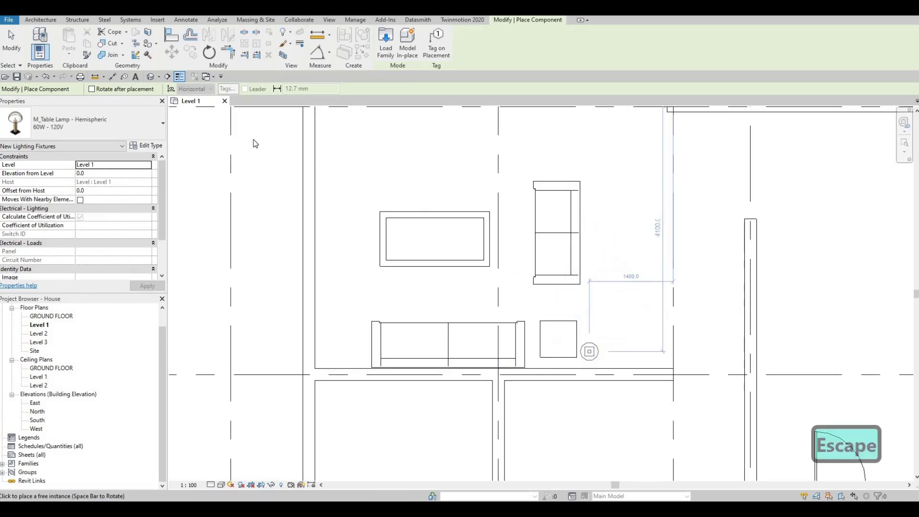
key(Escape)
key(Escape)
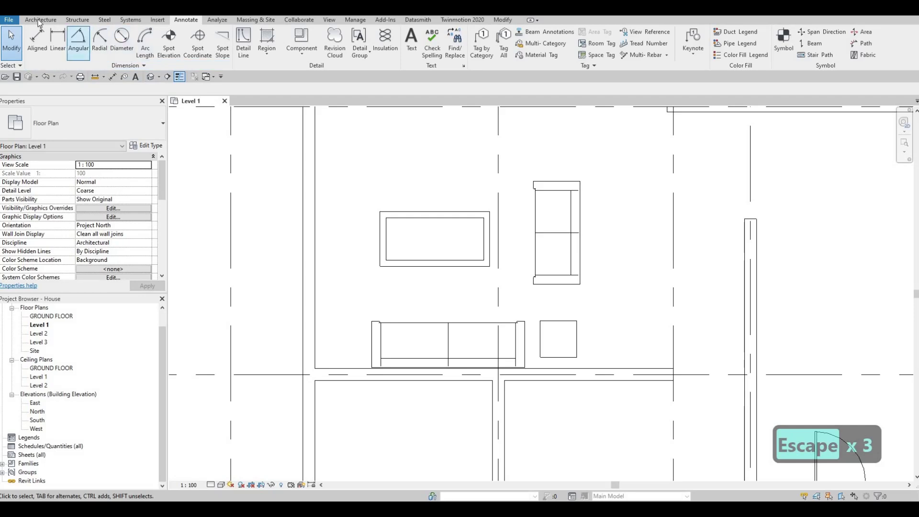
- Draw a vertical building section just right of the night stand, extending down across the living area's lower wall
click(167, 76)
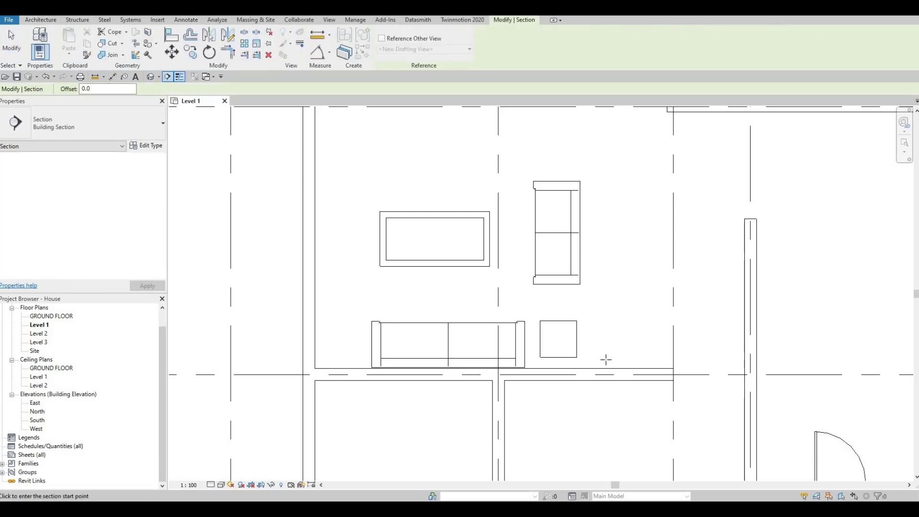
click(608, 282)
click(608, 396)
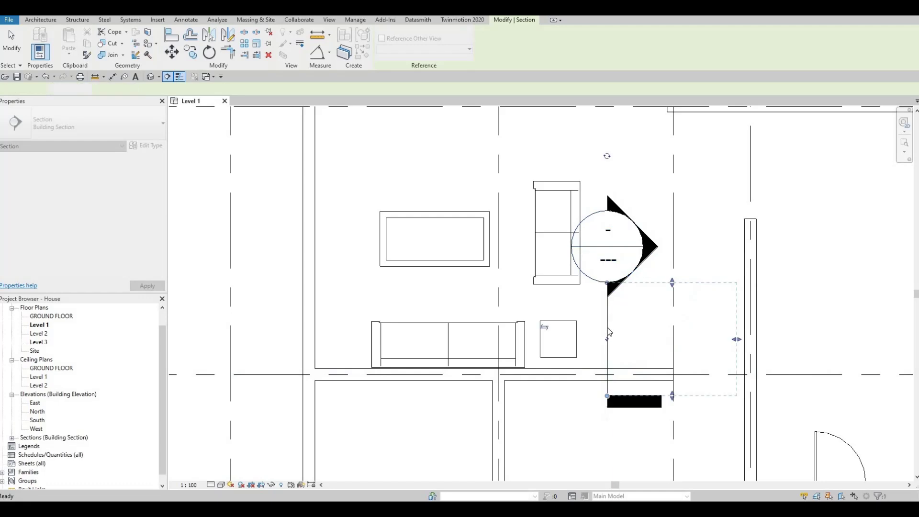
key(Escape)
key(Escape)
- Flip the section's viewing direction so it faces the night stand and lower sofa, and clear the selection
click(608, 335)
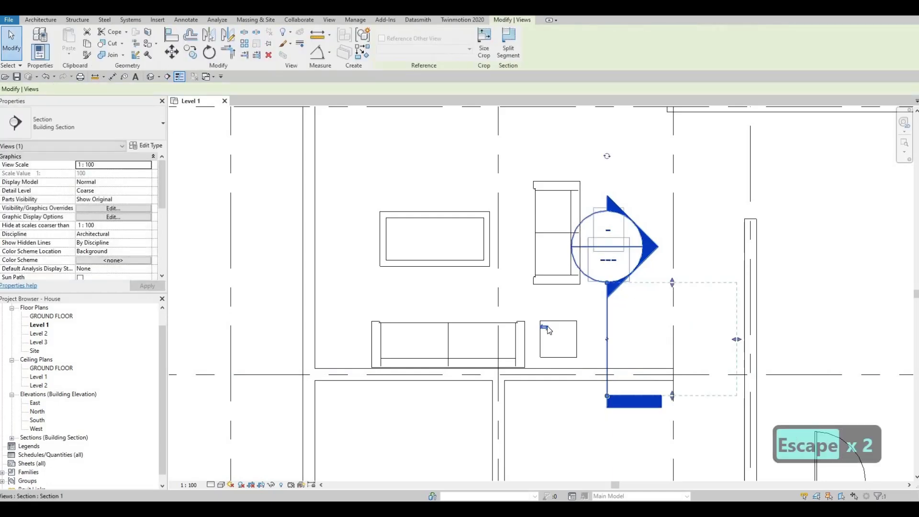
click(604, 341)
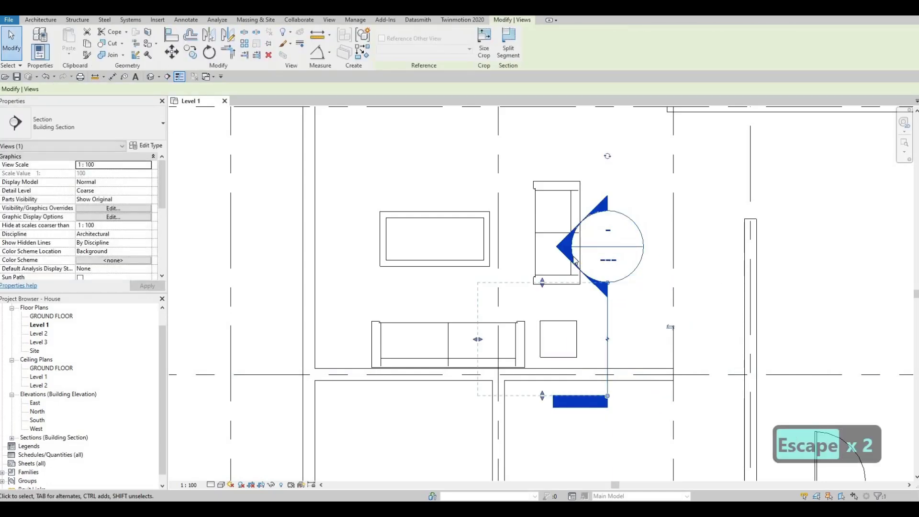
key(Escape)
key(Escape)
key(Escape)
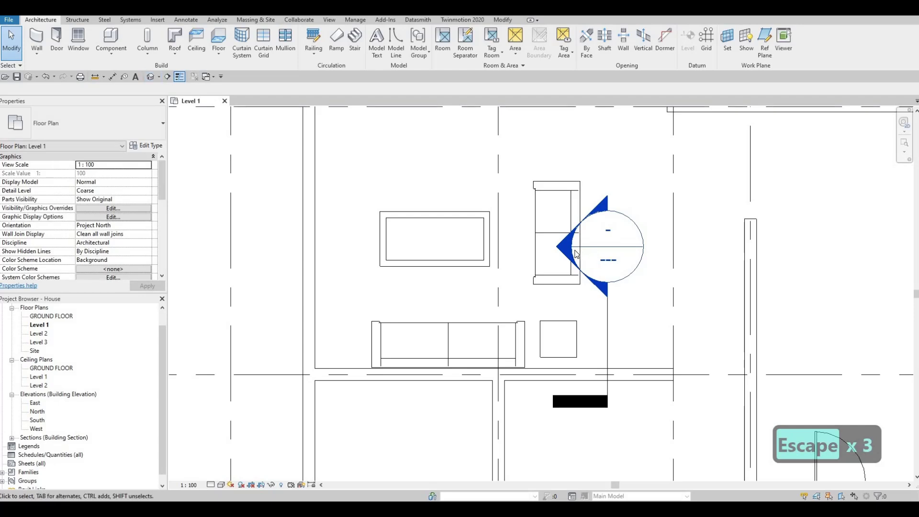
- Open the new section's view and bring the night stand and lamp into focus
double_click(561, 253)
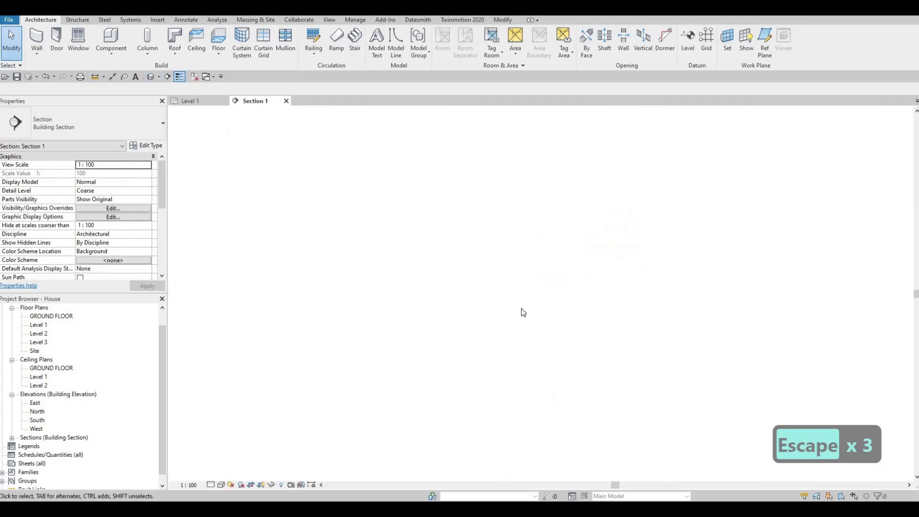
scroll(528, 335, up, 3)
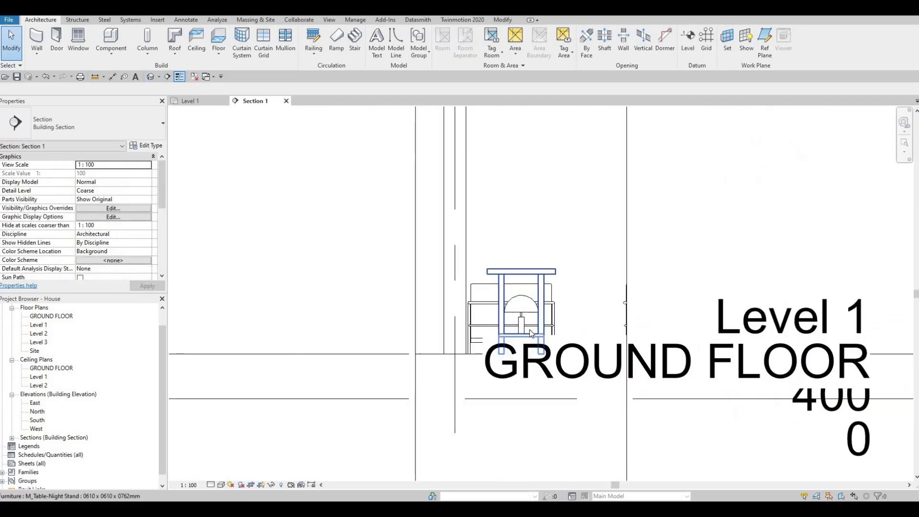
key(a)
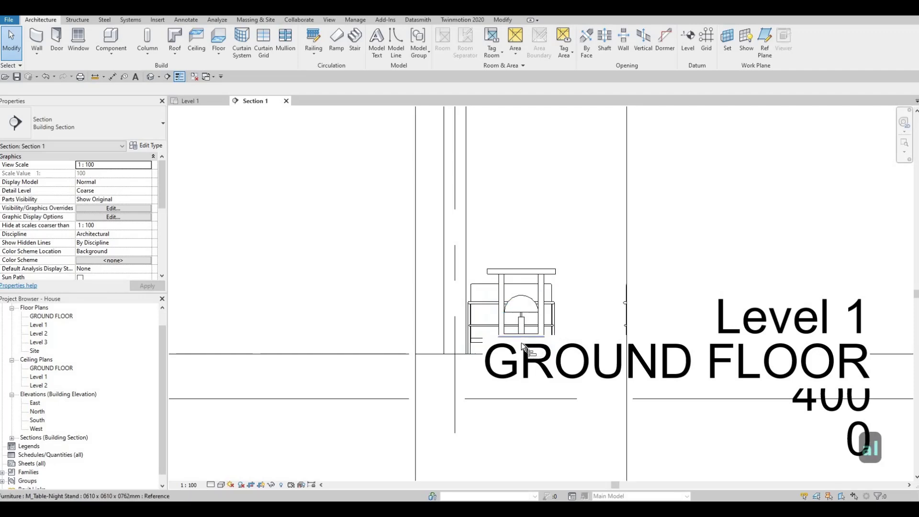
scroll(521, 343, up, 2)
key(l)
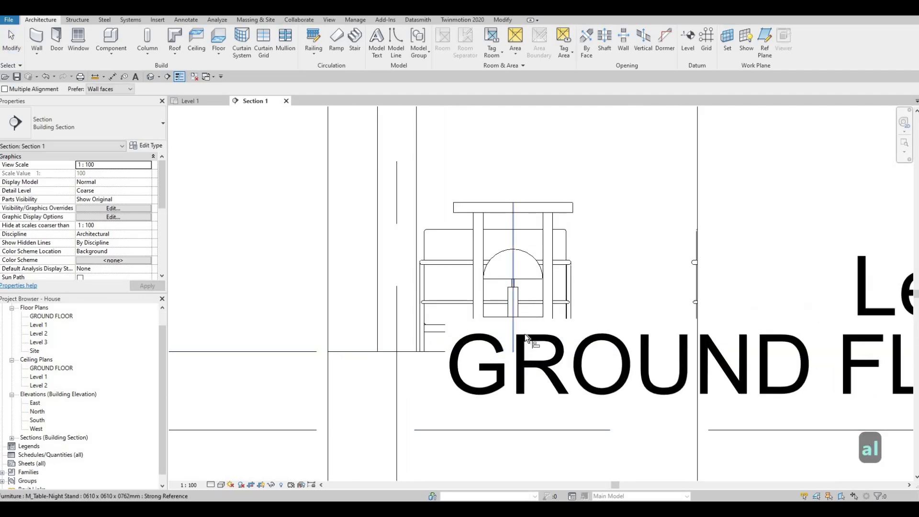
key(Escape)
key(Escape)
- Extend the right ends of the level lines outward so that their heads and labels clear the furniture
scroll(550, 288, down, 3)
scroll(668, 294, down, 2)
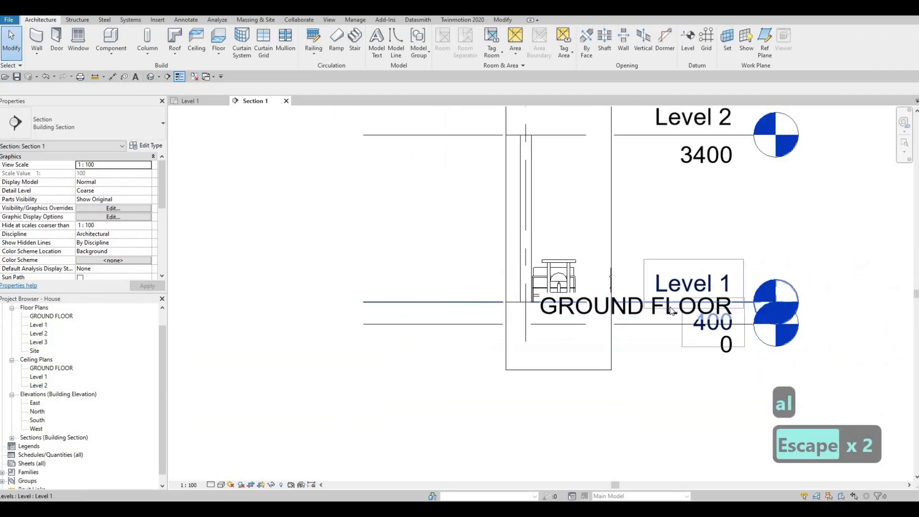
click(673, 310)
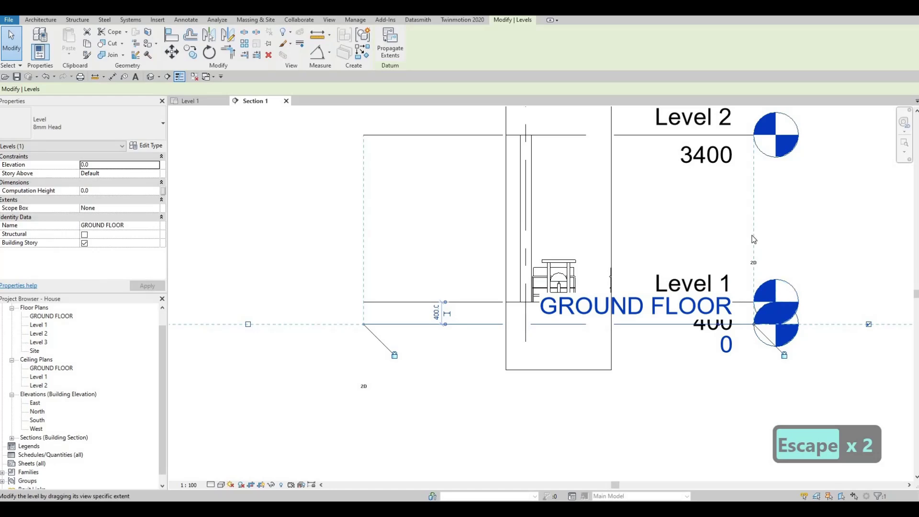
scroll(715, 219, down, 2)
key(Escape)
key(Escape)
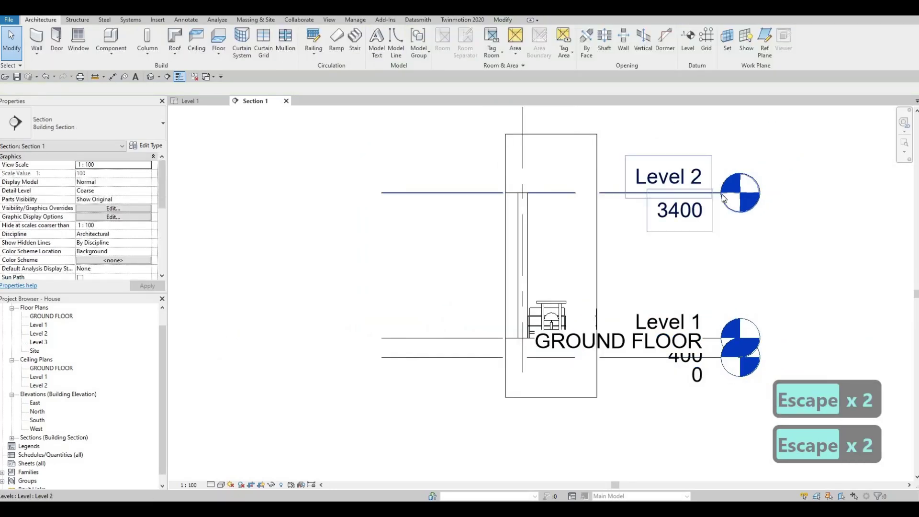
click(824, 199)
drag(824, 200, 831, 203)
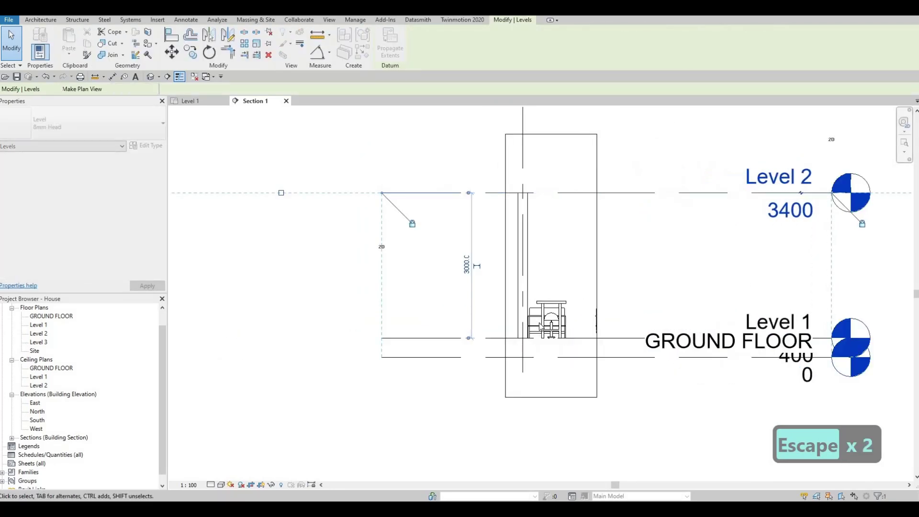
key(Escape)
scroll(562, 347, up, 3)
scroll(556, 324, up, 4)
key(Escape)
key(Escape)
scroll(574, 324, down, 2)
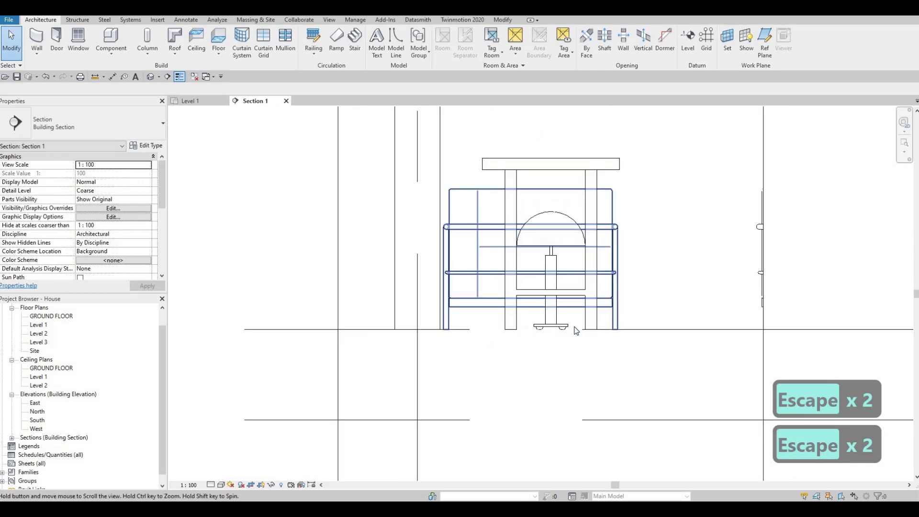
- Align the underside of the table lamp's feet with the top surface of the night stand, and end the Align command
key(a)
key(l)
scroll(510, 373, up, 5)
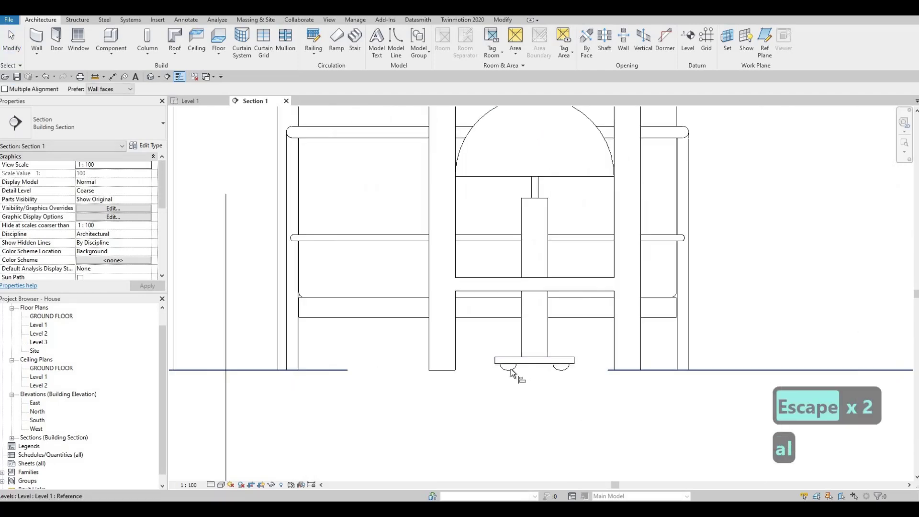
scroll(536, 151, down, 5)
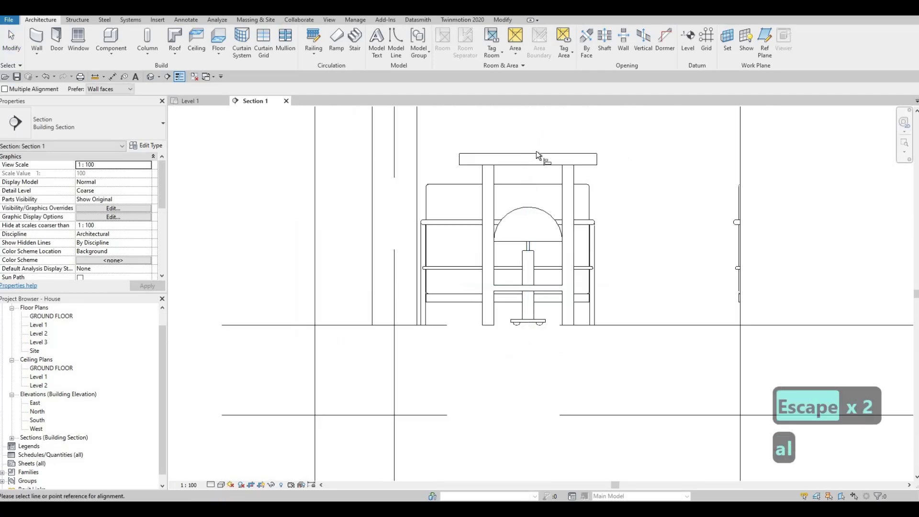
click(536, 152)
scroll(522, 333, up, 5)
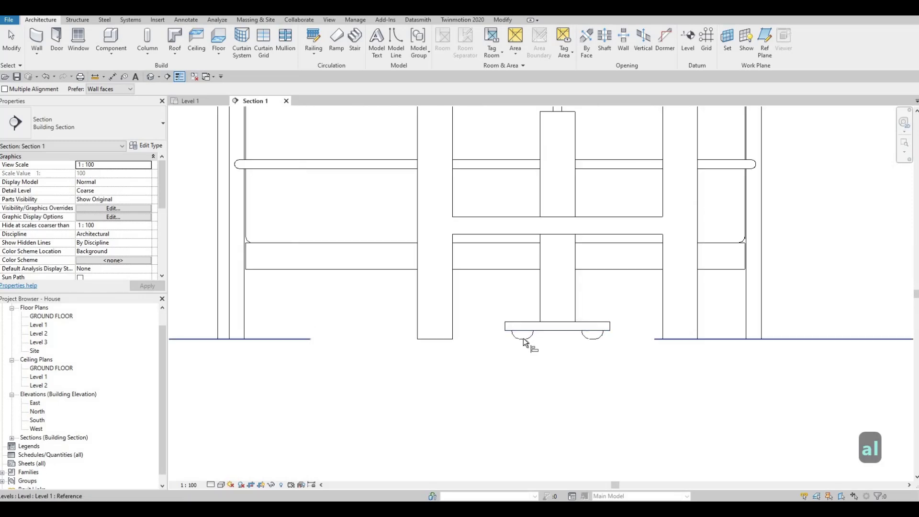
scroll(523, 340, up, 2)
key(Tab)
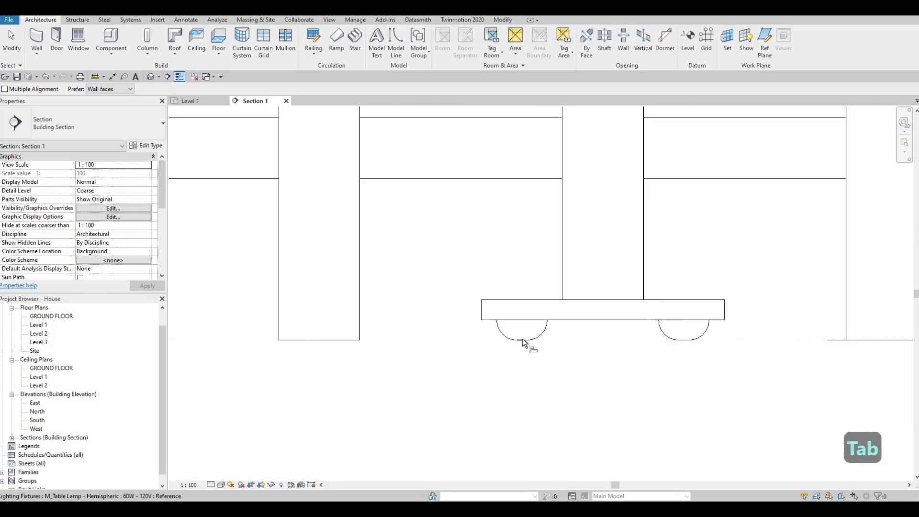
scroll(519, 320, down, 4)
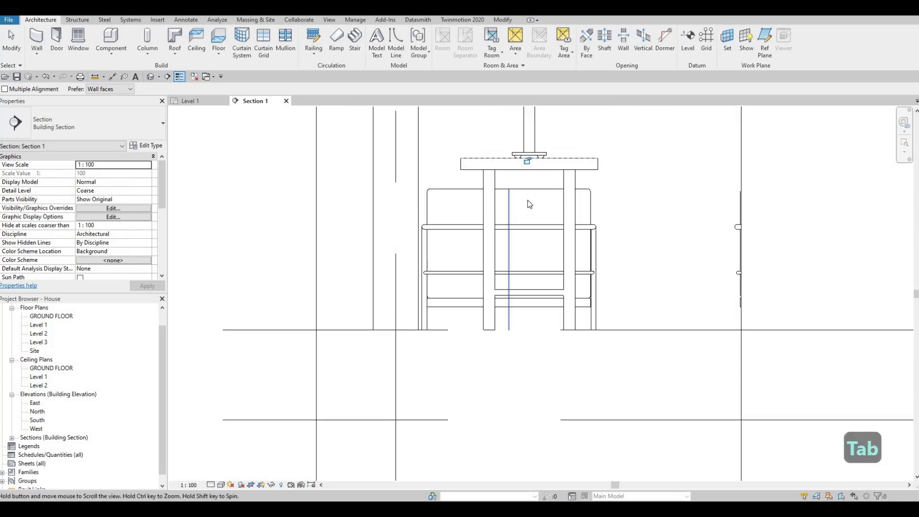
key(Escape)
key(Escape)
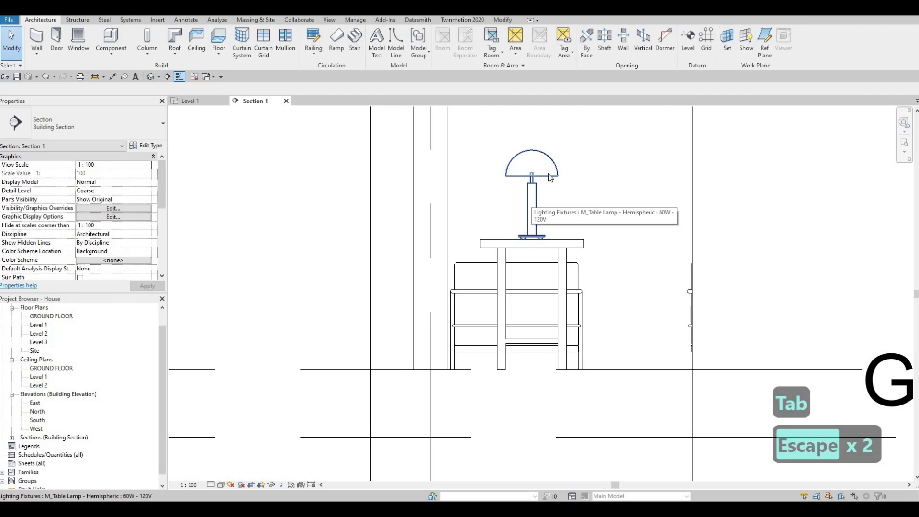
- Close the section view and delete the section from the Level 1 plan
click(286, 100)
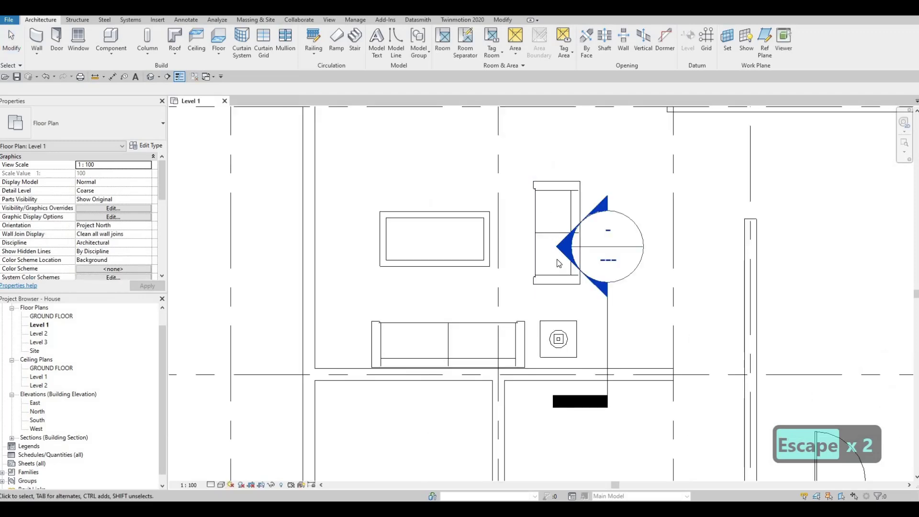
key(Escape)
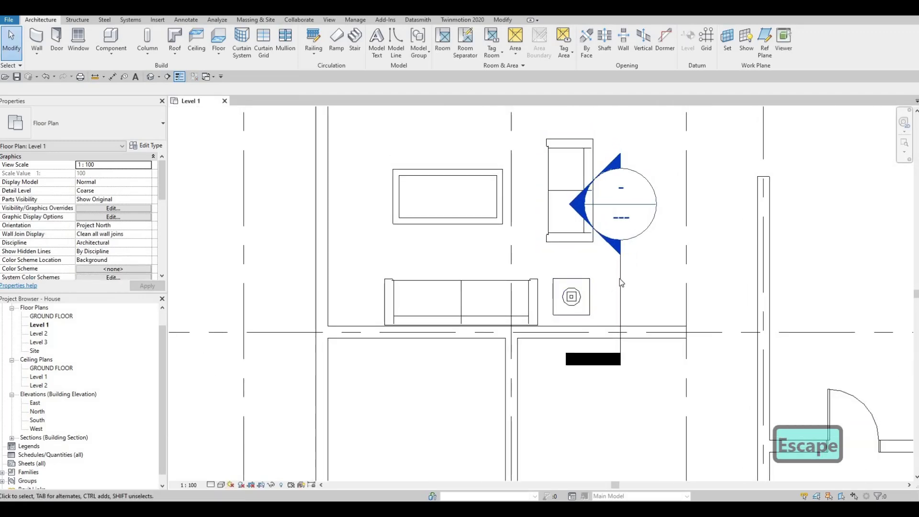
click(621, 300)
key(Delete)
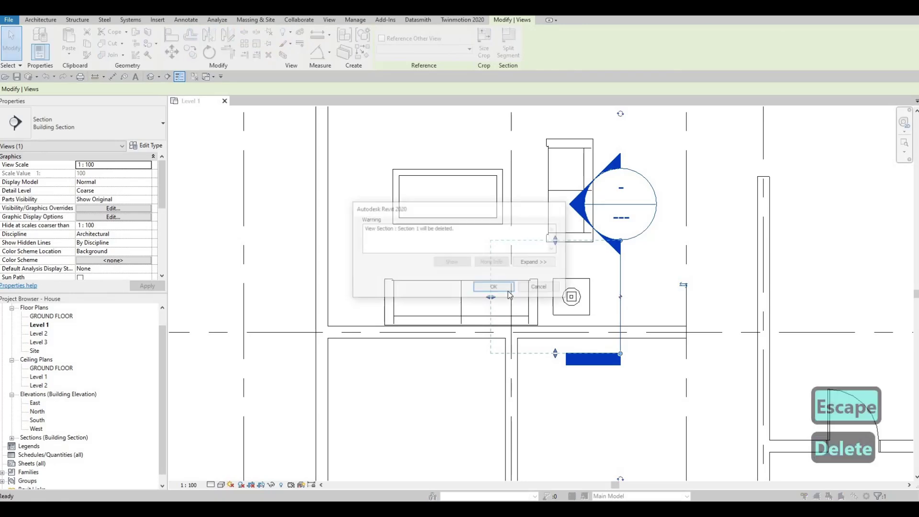
click(492, 286)
middle_drag(561, 233, 546, 242)
scroll(547, 242, down, 4)
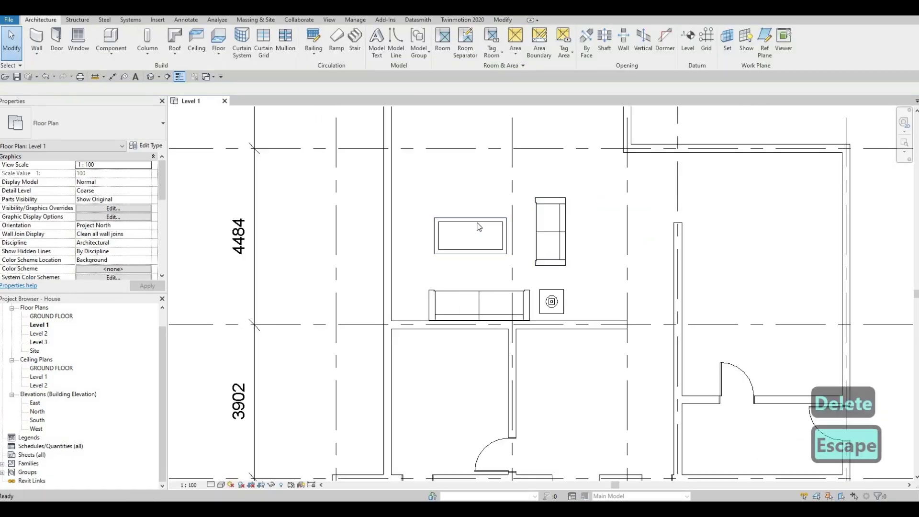
scroll(542, 234, down, 1)
mouse_move(514, 269)
middle_down()
mouse_move(541, 234)
mouse_move(509, 275)
middle_up()
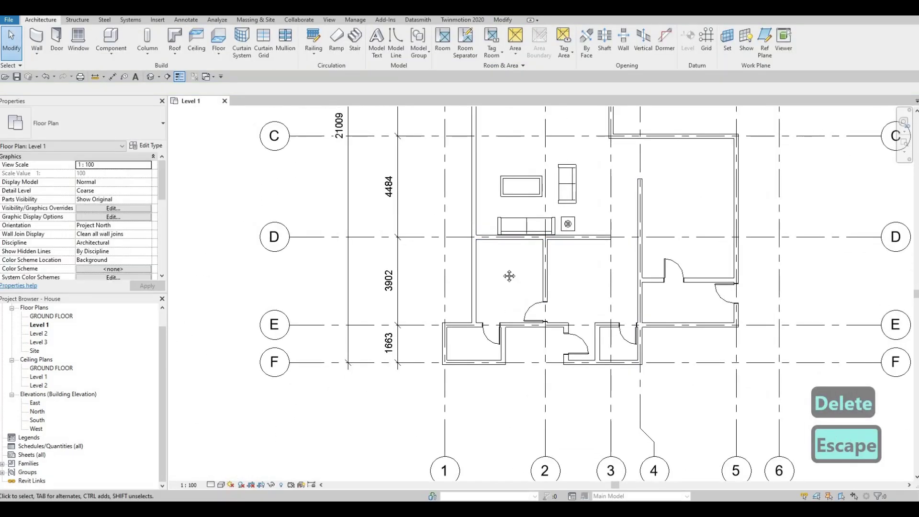
middle_drag(523, 242, 465, 348)
middle_drag(526, 295, 496, 296)
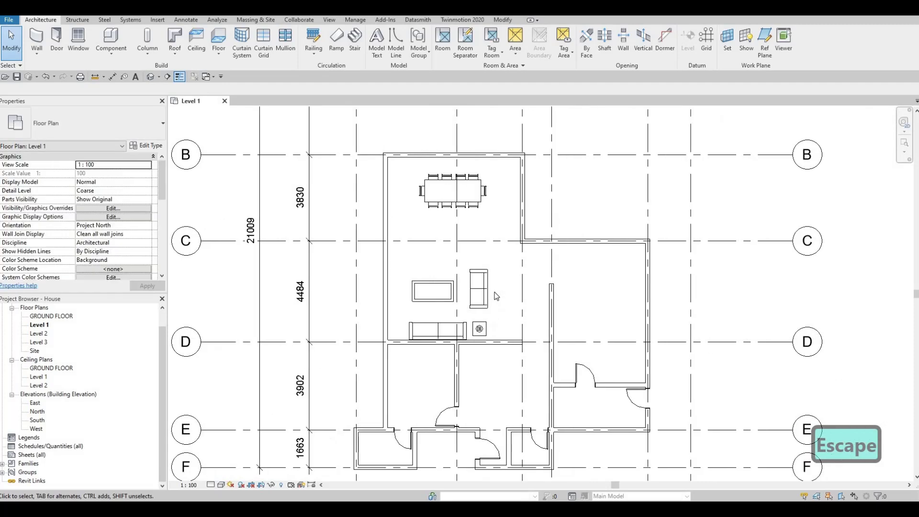
key(F1)
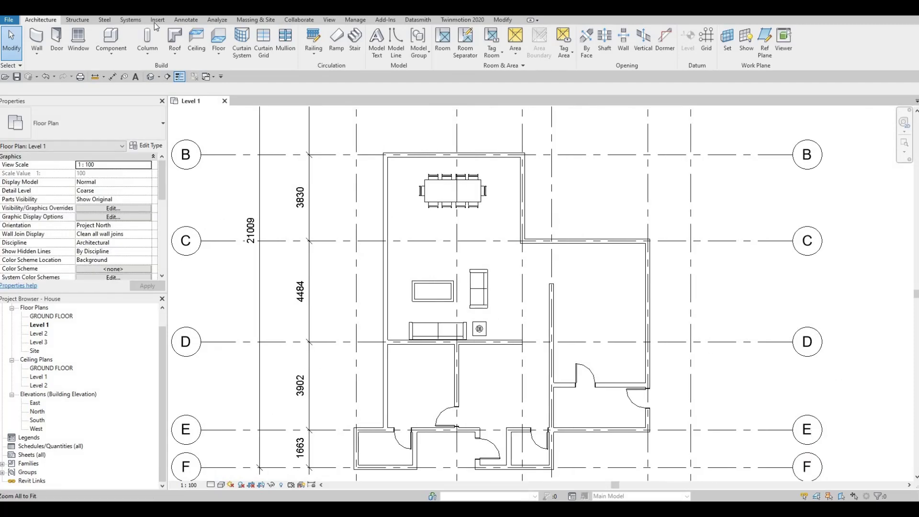
- Start loading a family and browse the Canada library to Plumbing, Architectural, Fixtures, Water Closets
click(156, 20)
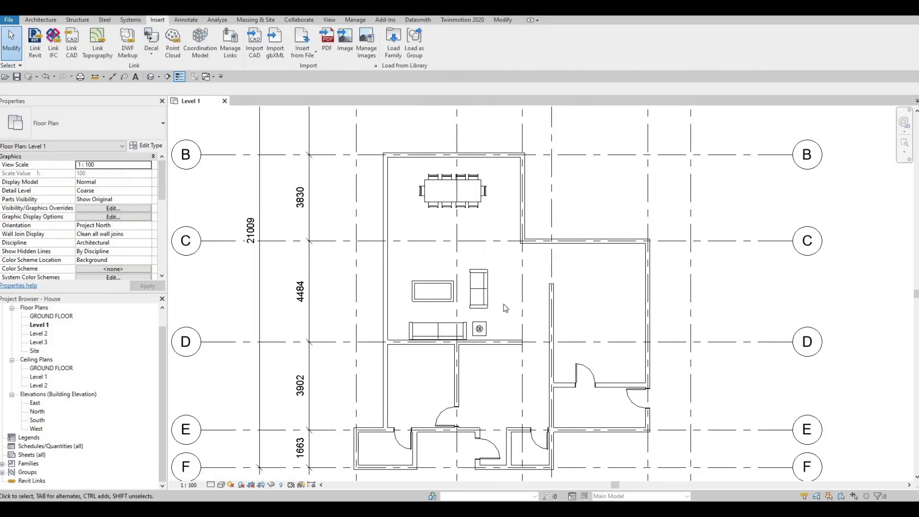
scroll(507, 316, down, 2)
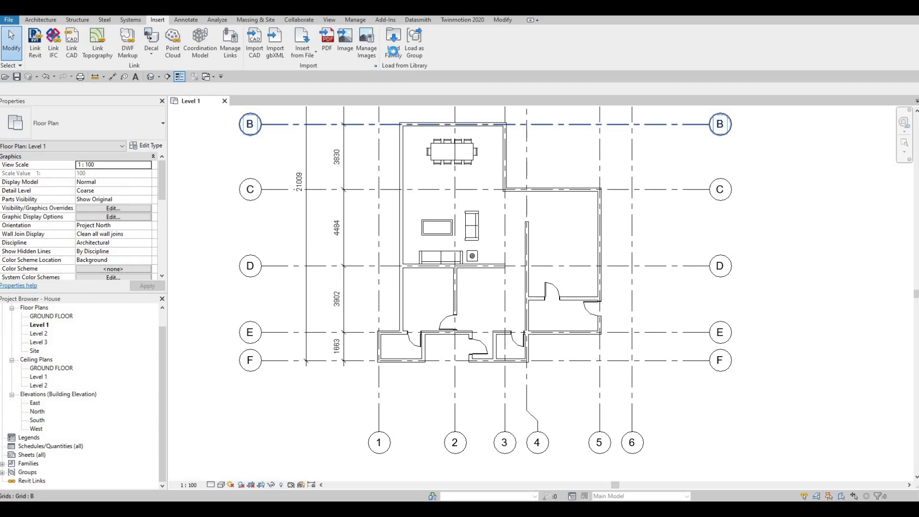
click(393, 48)
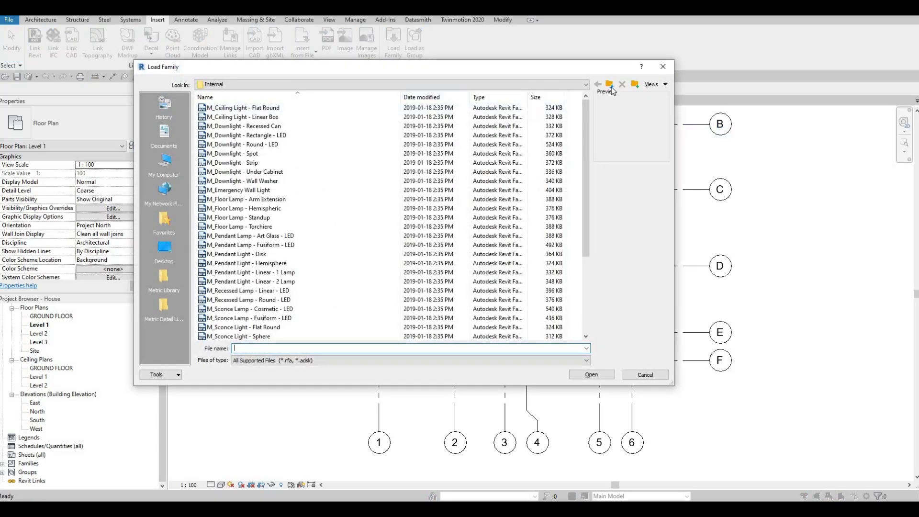
click(610, 85)
click(610, 85)
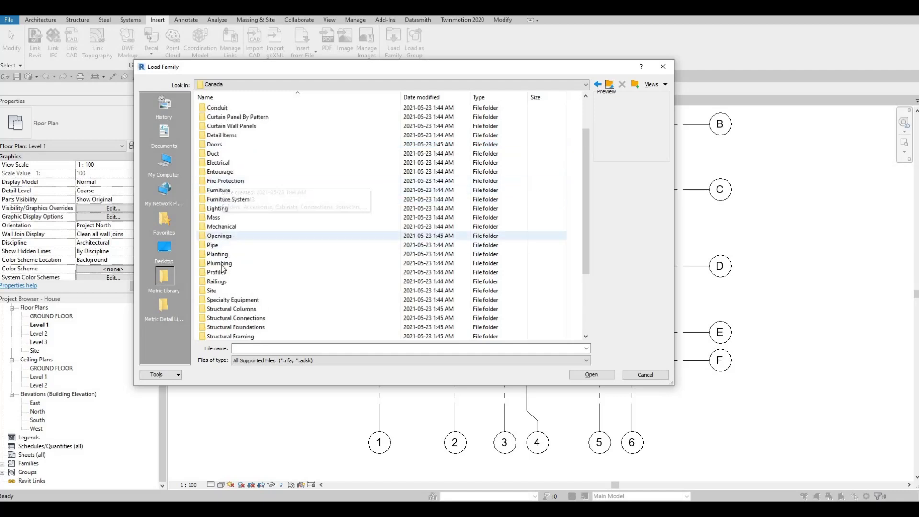
double_click(220, 263)
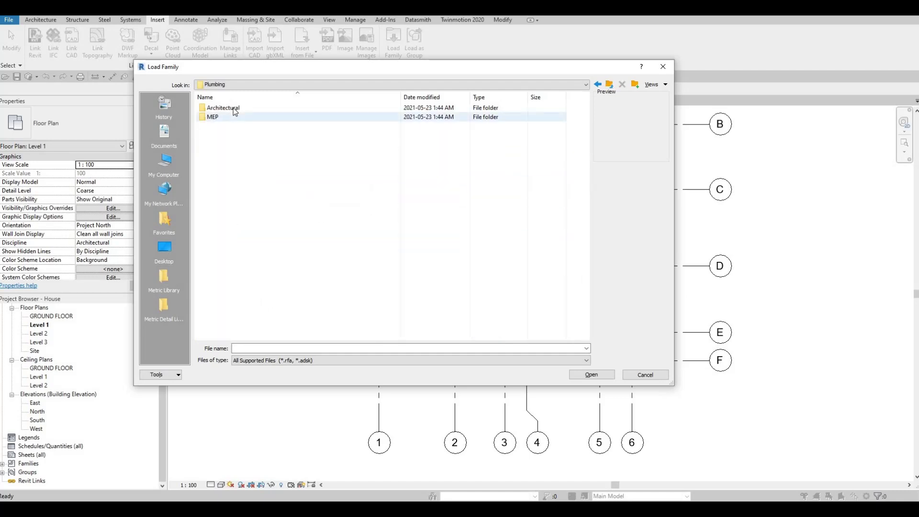
double_click(233, 109)
double_click(228, 119)
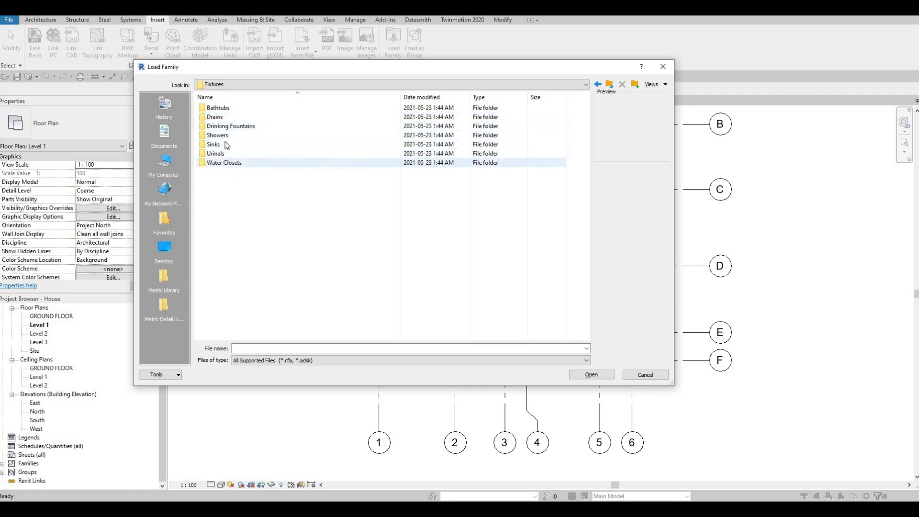
double_click(227, 163)
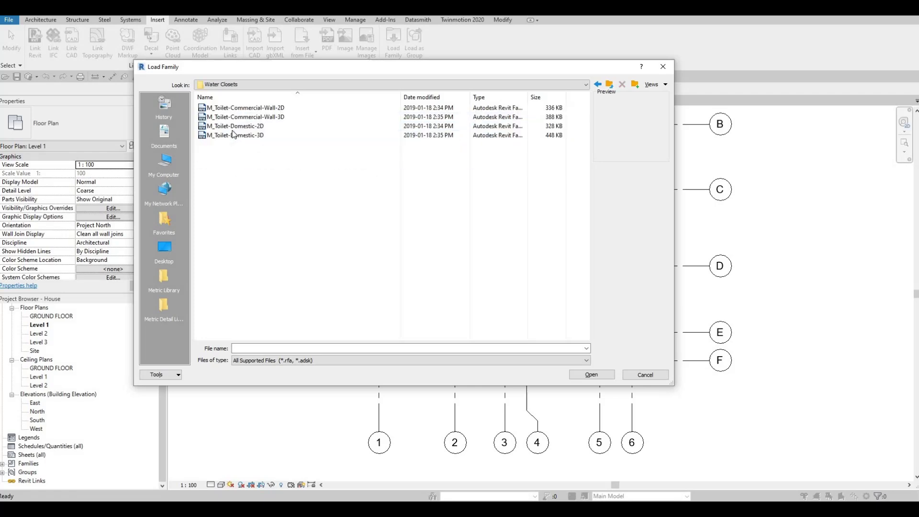
- Compare the commercial and domestic 2D toilet previews, and load the M_Toilet-Domestic-2D family
click(244, 108)
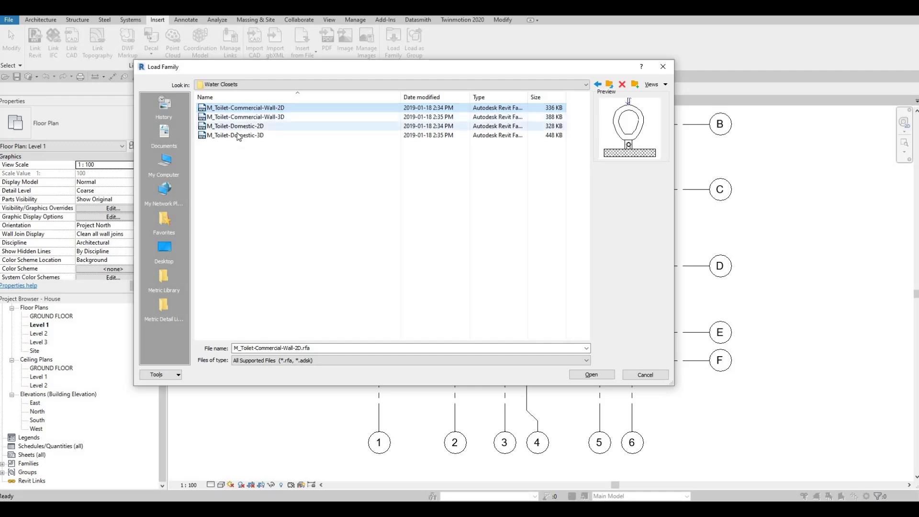
click(237, 126)
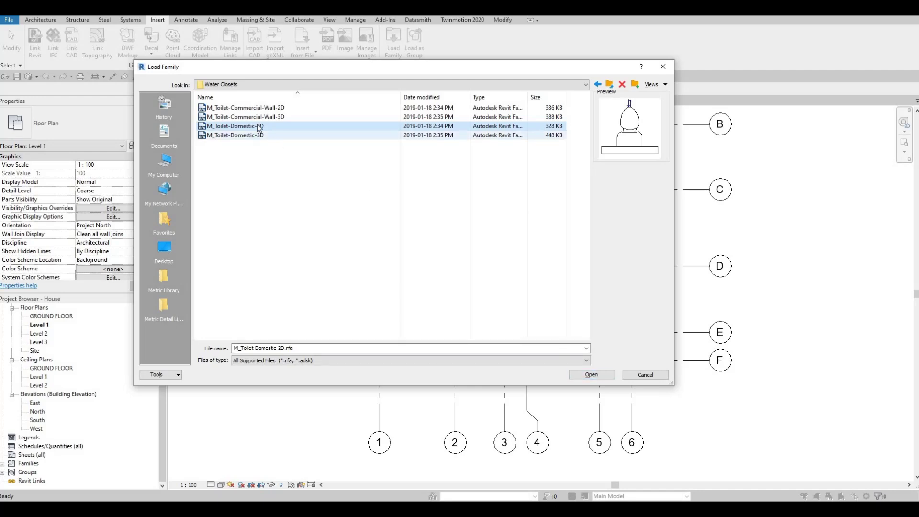
click(587, 373)
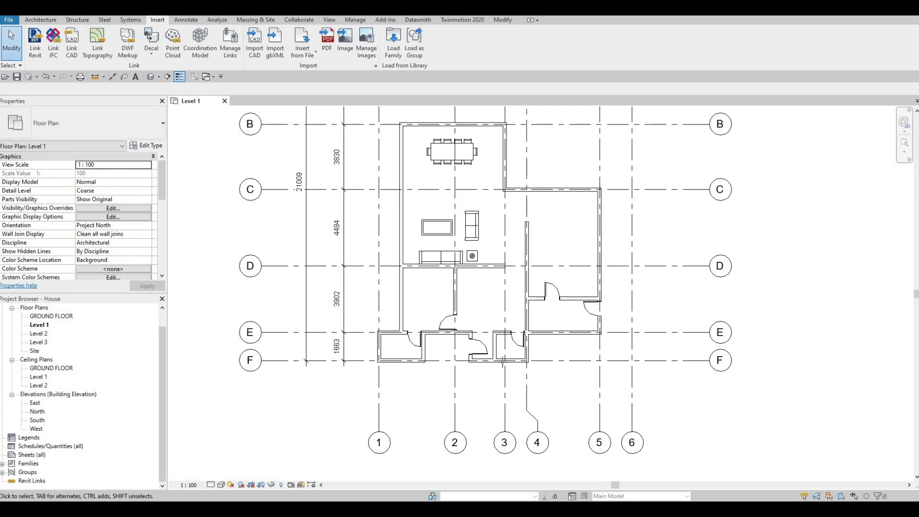
- Place an M_Toilet-Domestic-2D on the left wall of the small room around grid 3, about 520 mm below grid E
key(c)
key(m)
scroll(515, 355, up, 5)
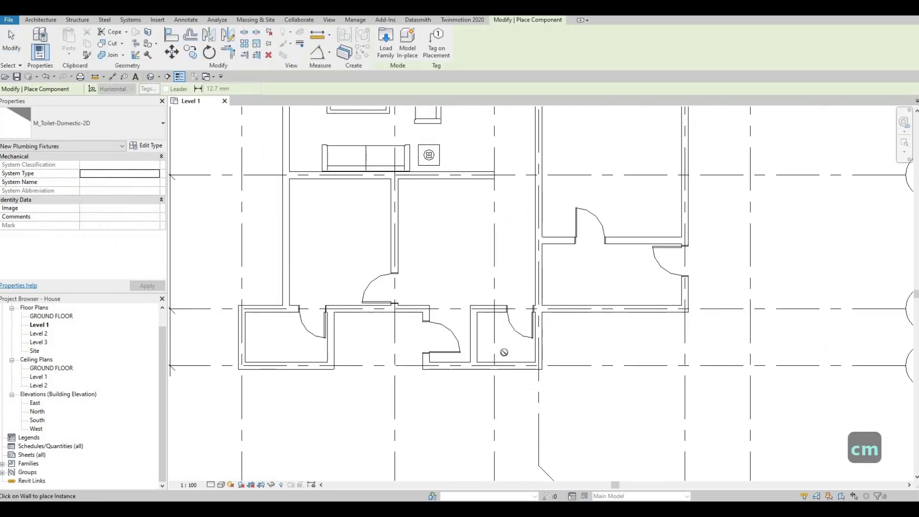
scroll(440, 295, up, 2)
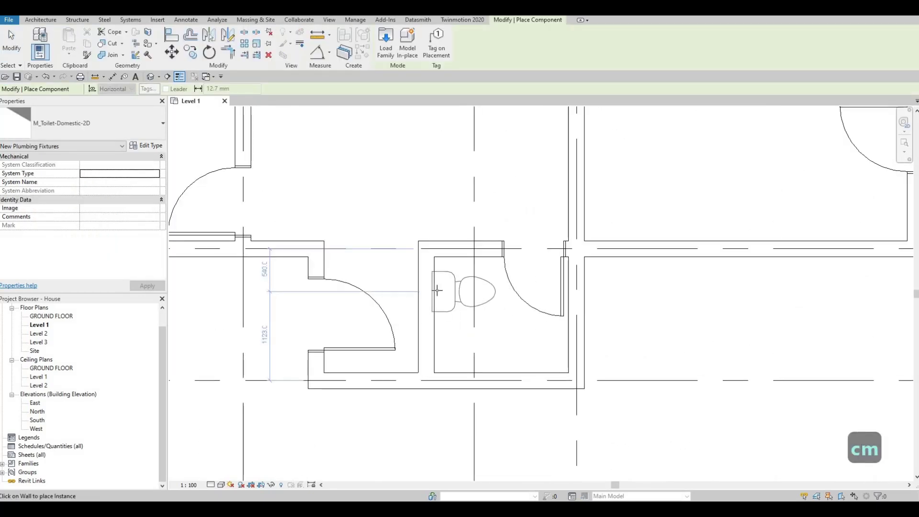
click(433, 291)
- Place an M_Toilet-Domestic-2D on the lower wall of the left washroom, about 1300 mm from the grid line along its left wall
scroll(381, 341, down, 2)
middle_drag(381, 341, 536, 340)
middle_drag(292, 348, 348, 345)
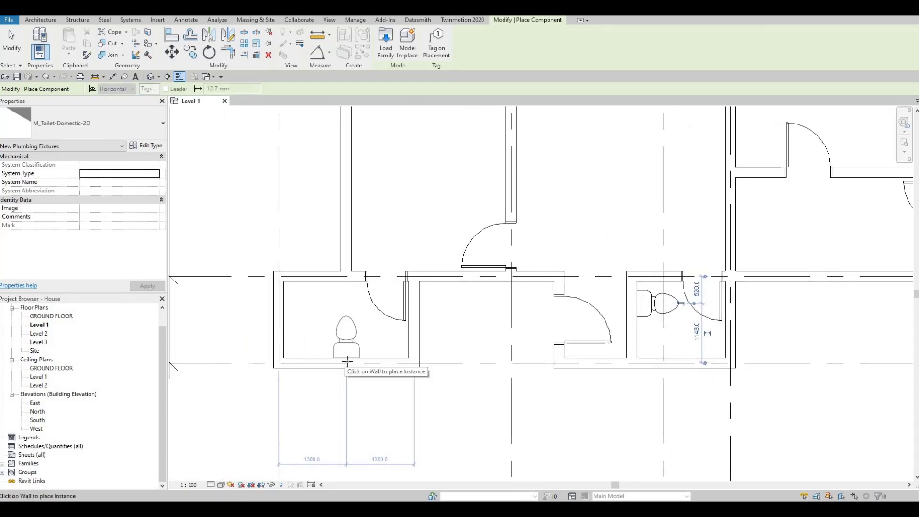
key(Escape)
key(Escape)
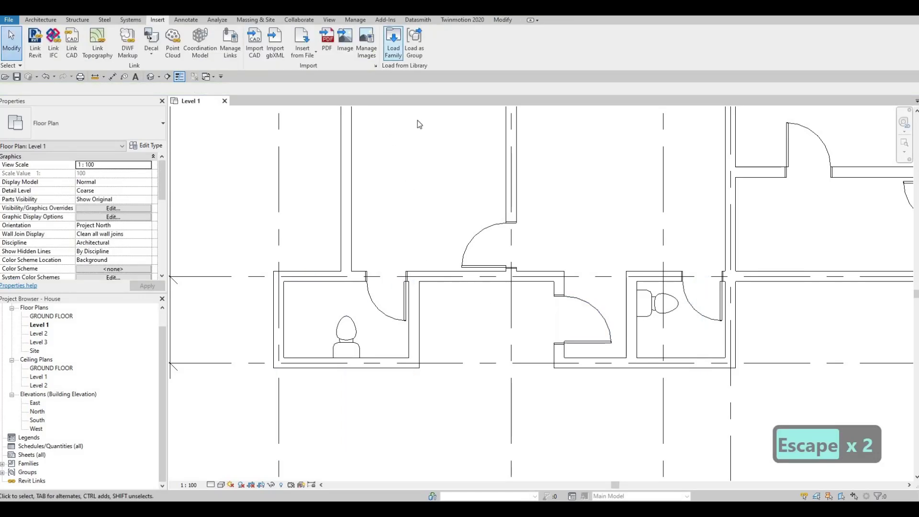
- Load the M_Sink Vanity-Square family from the Sinks folder of the plumbing fixtures library
key(Return)
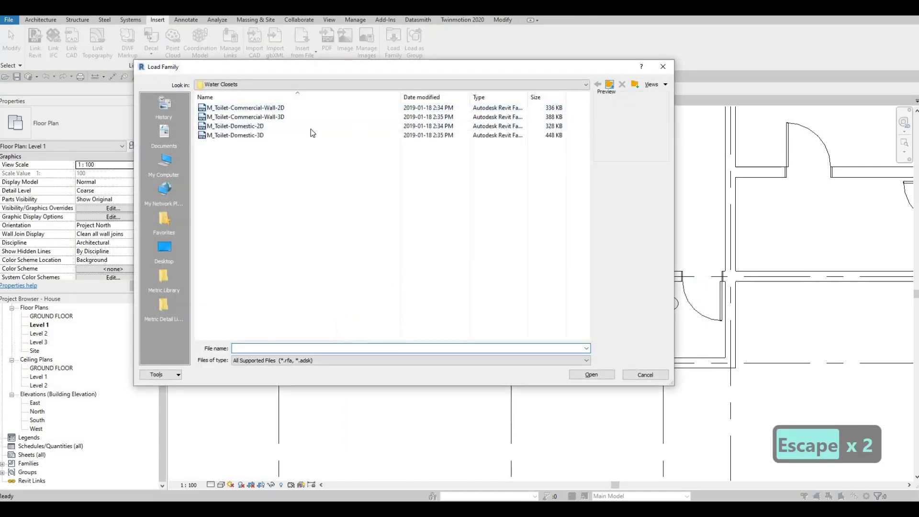
key(BackSpace)
double_click(237, 144)
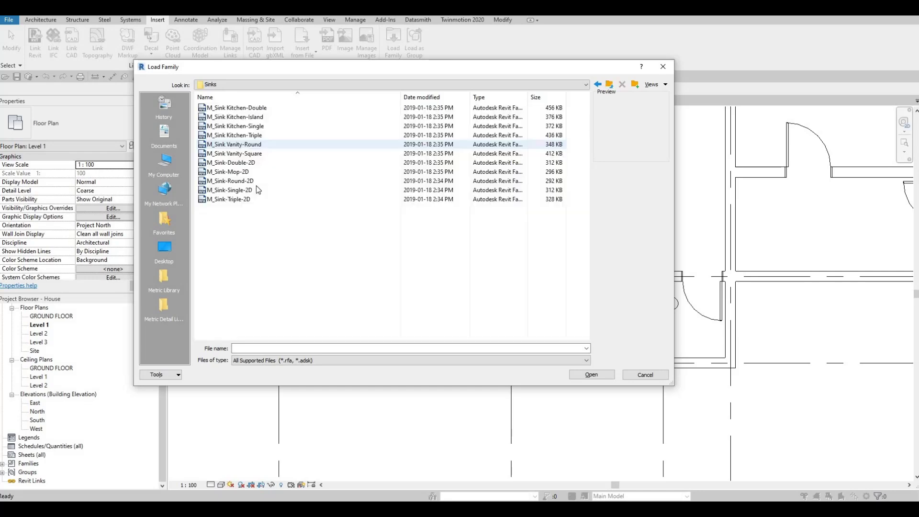
click(239, 154)
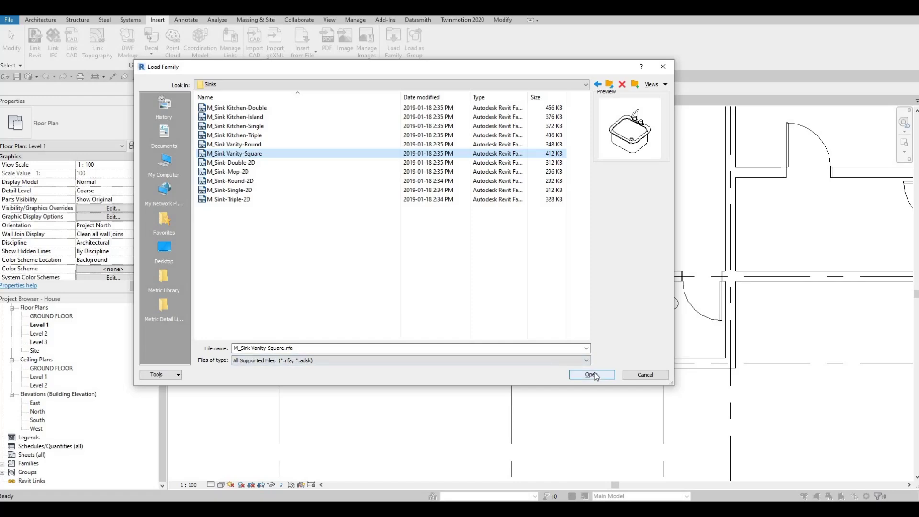
key(Return)
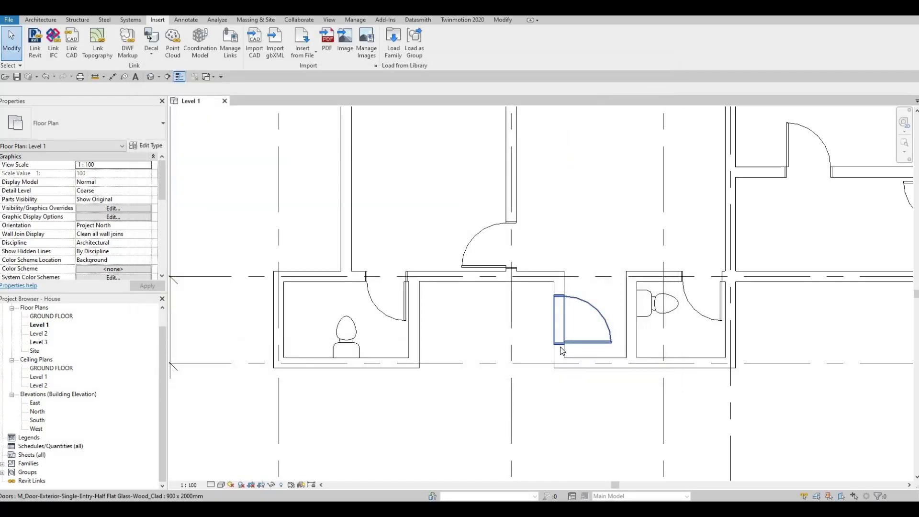
- Place a 500 x 440mm M_Sink Vanity-Square near the lower-right corner of the right washroom, with its faucet toward the lower wall
scroll(689, 342, up, 3)
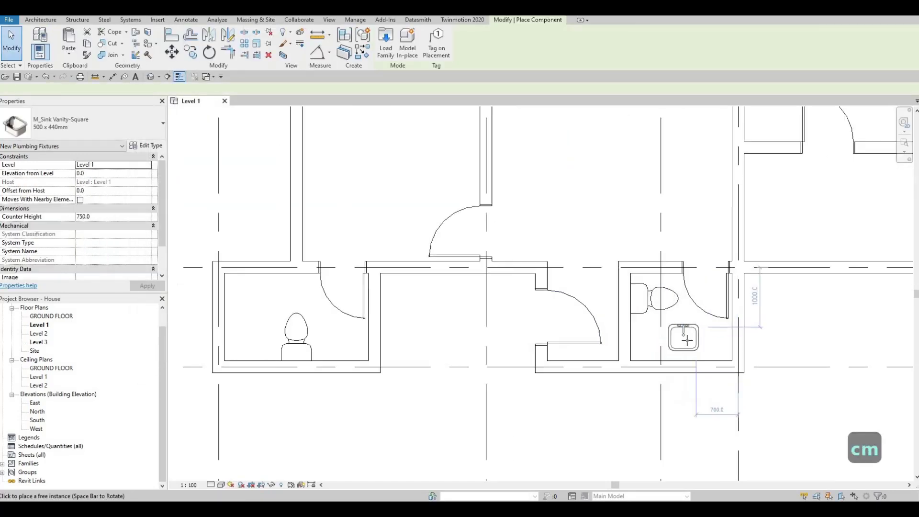
scroll(691, 349, up, 2)
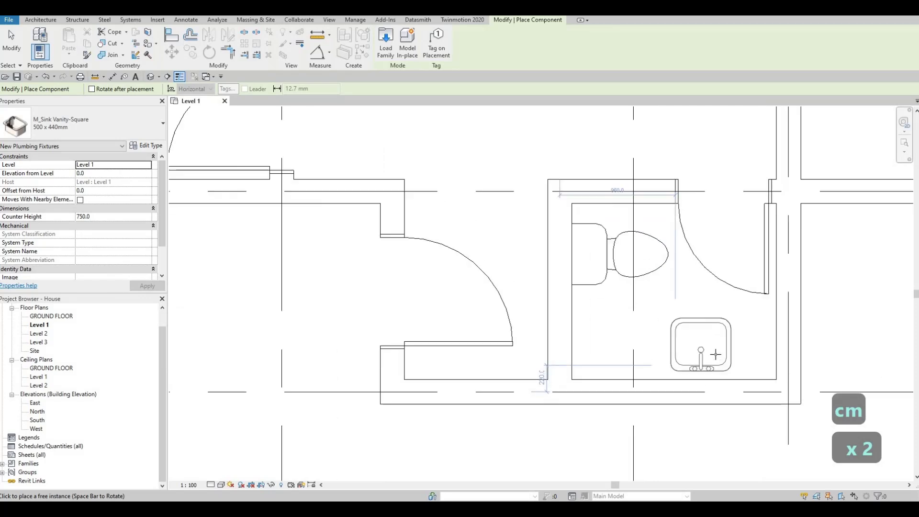
click(723, 352)
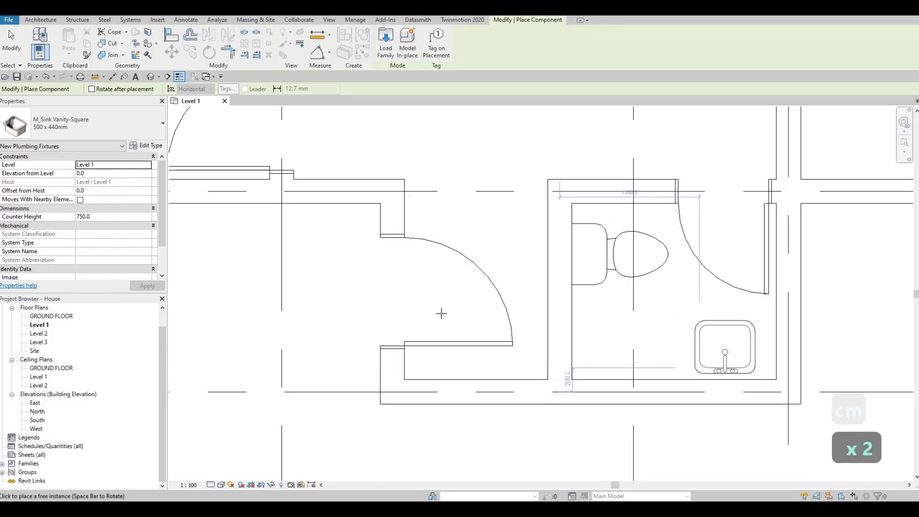
- Place a second M_Sink Vanity-Square in the left washroom to the right of the toilet, aligned with the first sink
scroll(541, 351, down, 2)
middle_drag(234, 351, 482, 367)
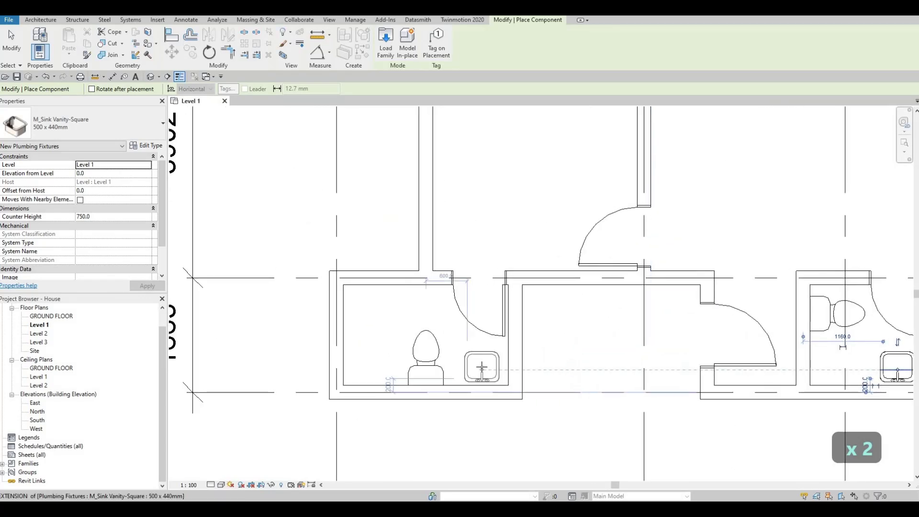
click(482, 367)
key(Escape)
key(Escape)
scroll(358, 209, down, 2)
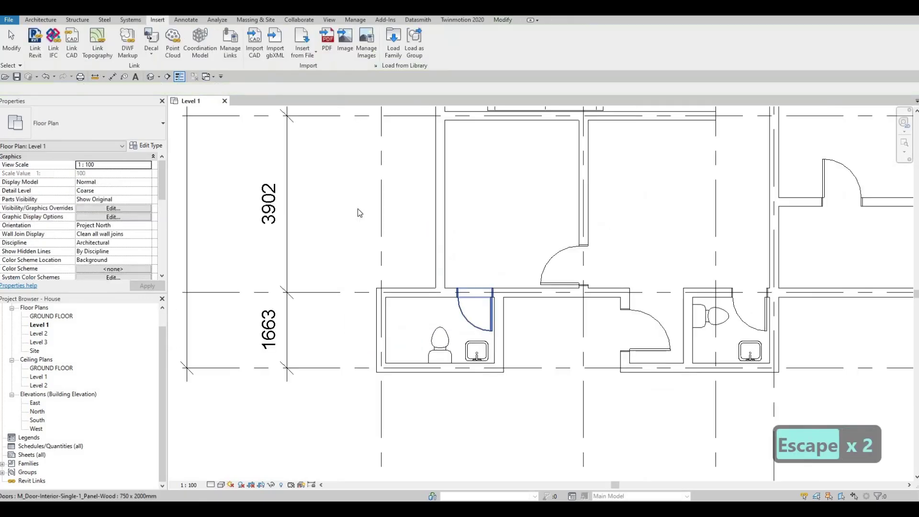
key(Escape)
key(Escape)
- Draw Thin Lines detail lines for a counter around the left washroom's sink, about 600 mm deep and ending at the right wall
click(186, 20)
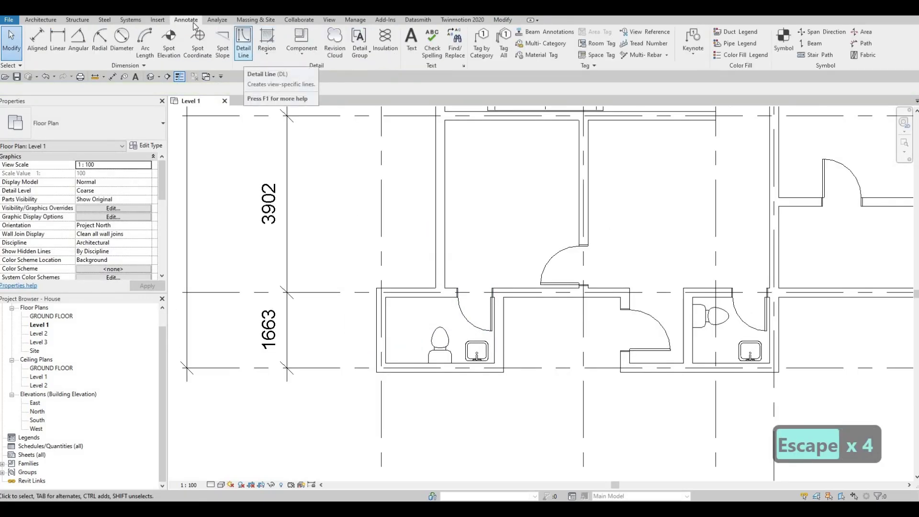
click(246, 52)
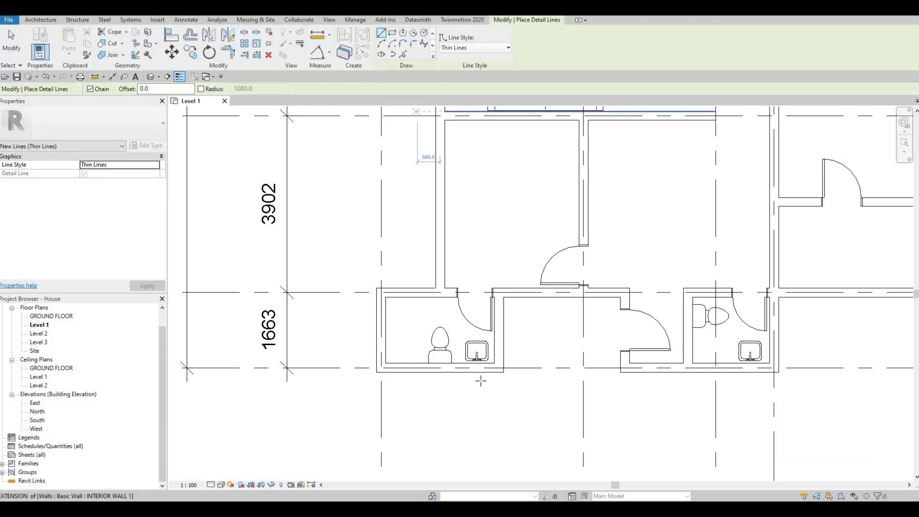
scroll(442, 362, up, 4)
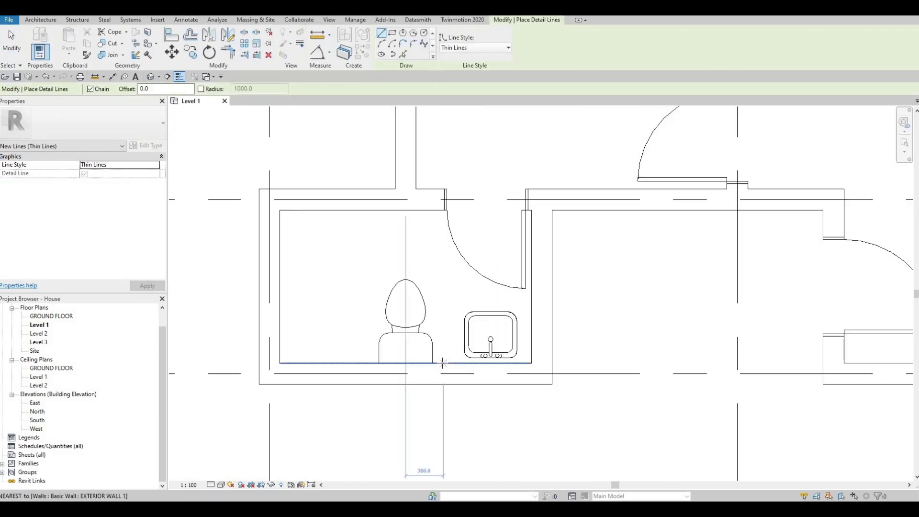
click(441, 363)
click(442, 300)
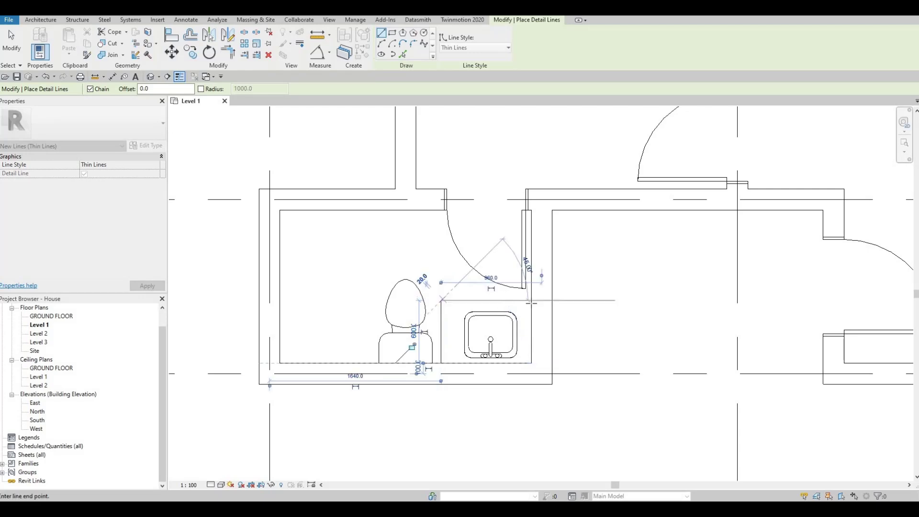
click(532, 300)
key(Escape)
- Draw a horizontal detail line about 1700 mm long from wall to wall above the right washroom's sink as the counter edge
middle_drag(560, 320, 338, 281)
middle_drag(728, 268, 441, 250)
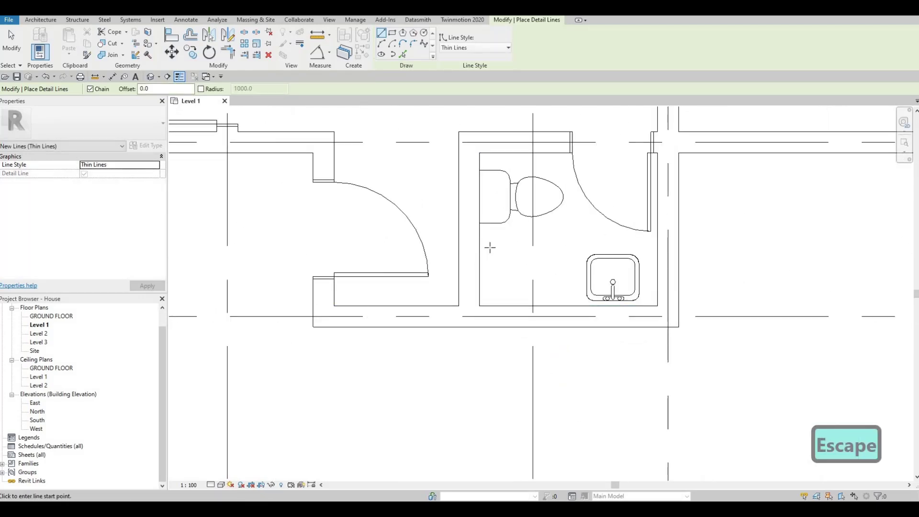
click(479, 245)
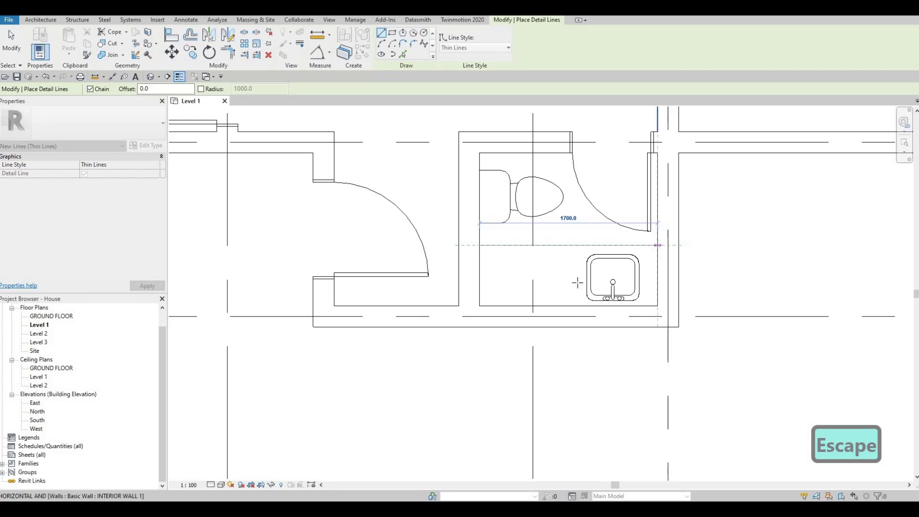
key(Escape)
scroll(580, 279, down, 2)
middle_drag(421, 261, 563, 270)
scroll(563, 270, down, 1)
key(Escape)
key(Escape)
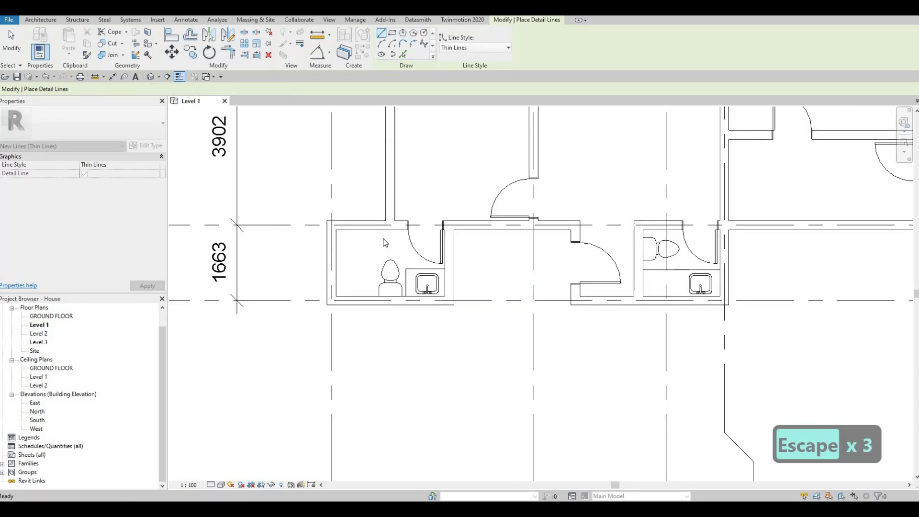
- Add an aligned dimension between the inner faces of the left washroom's upper and lower walls, placed outside its left wall
click(113, 77)
middle_drag(347, 295, 473, 305)
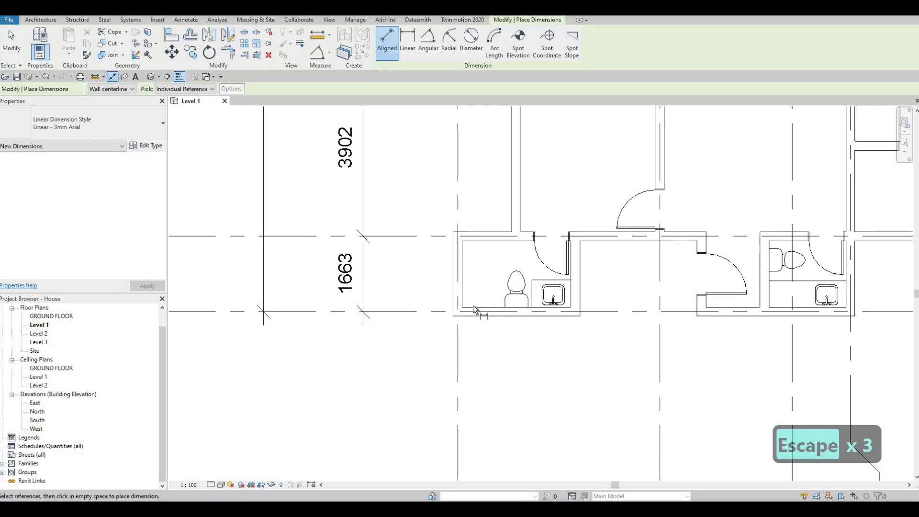
key(Tab)
click(473, 306)
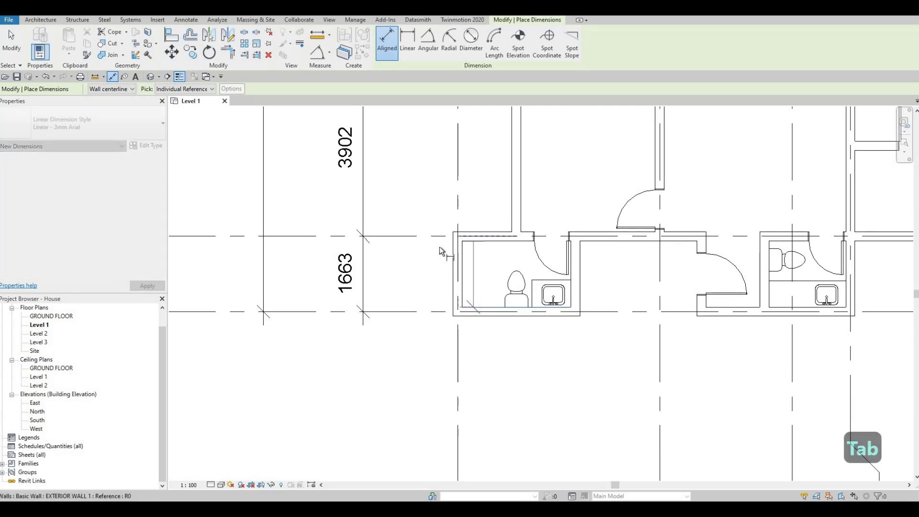
key(Tab)
click(472, 240)
click(416, 254)
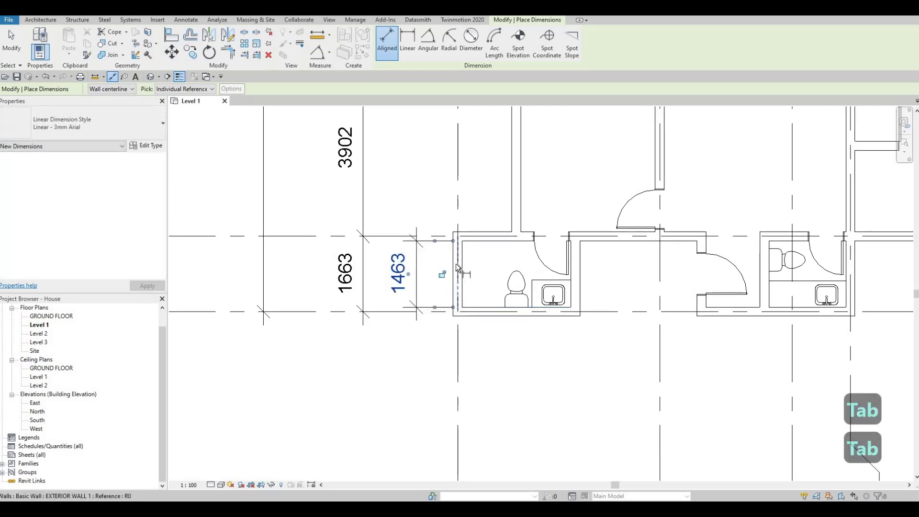
middle_drag(355, 130, 343, 134)
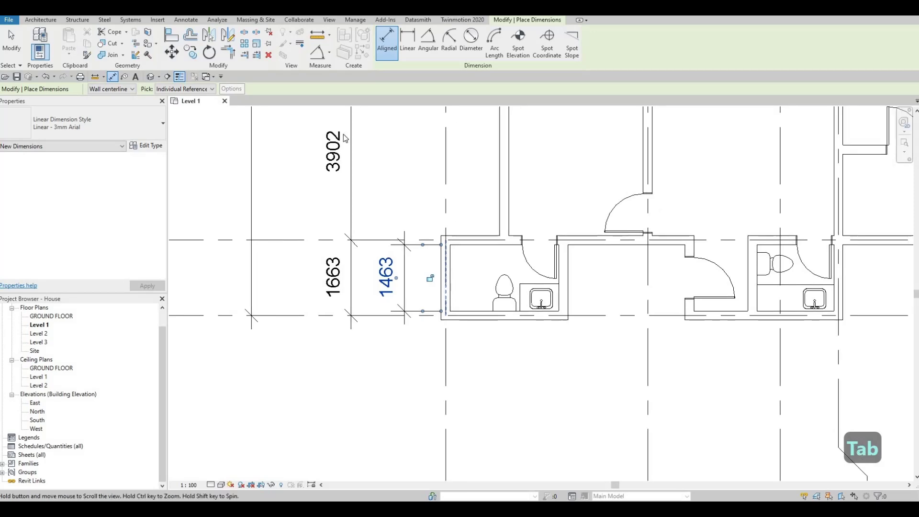
scroll(455, 258, down, 1)
key(Escape)
key(Escape)
key(Escape)
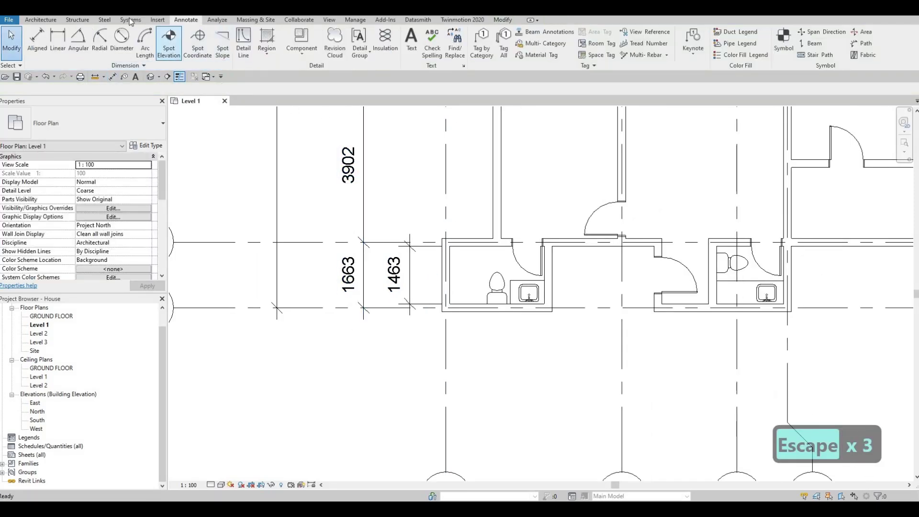
- Load the M_Shower Stall-2D family from the Showers folder of the plumbing fixtures library
click(158, 19)
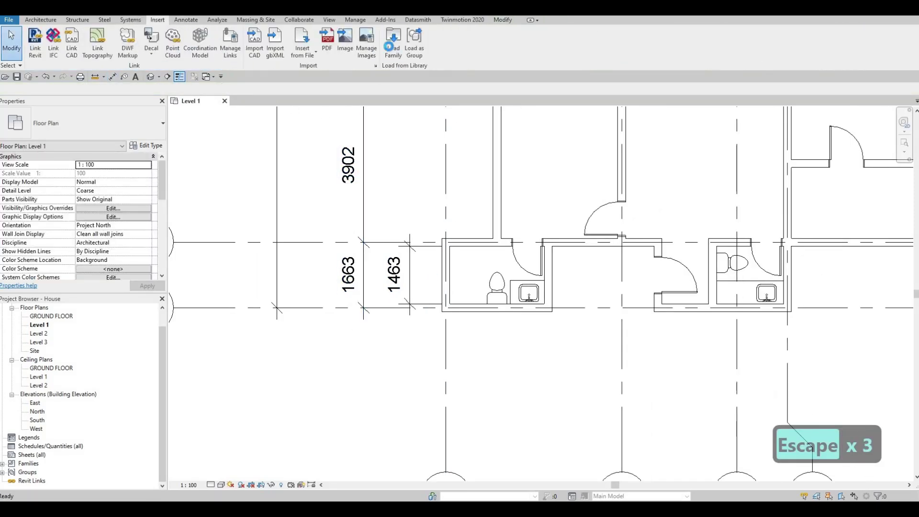
click(388, 46)
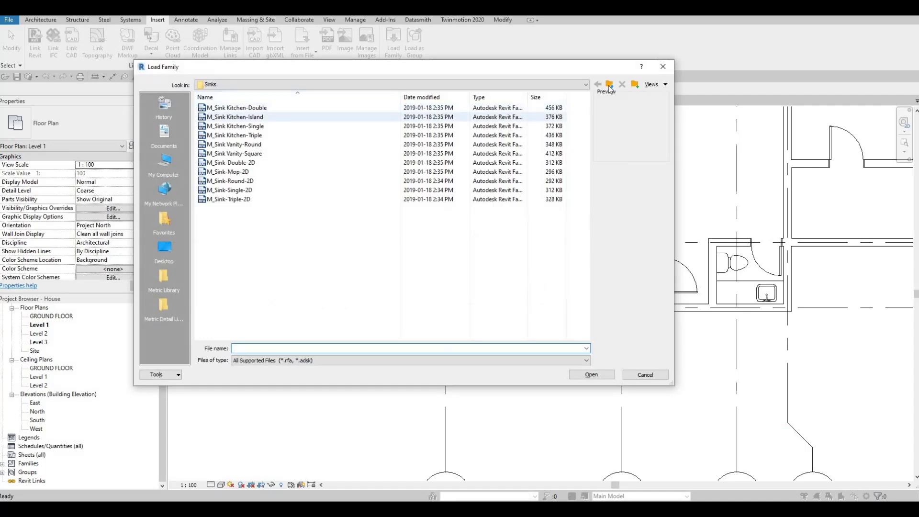
click(611, 85)
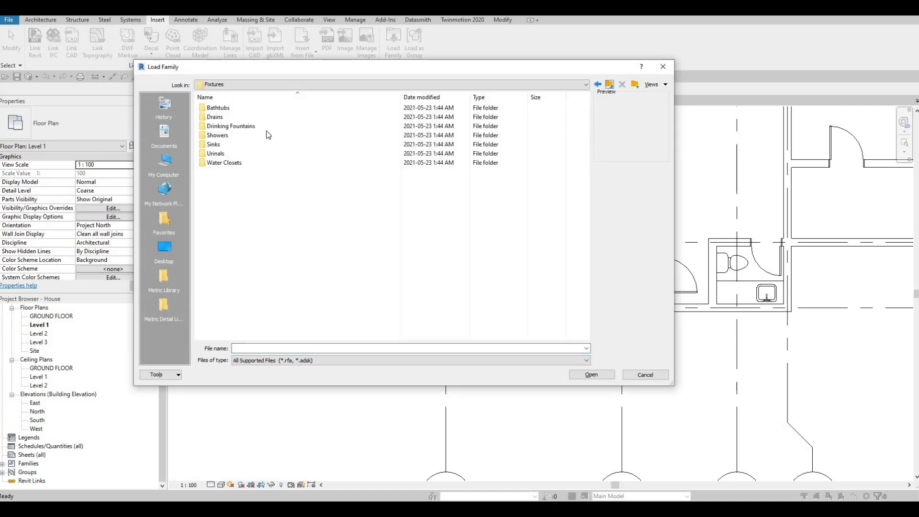
double_click(245, 134)
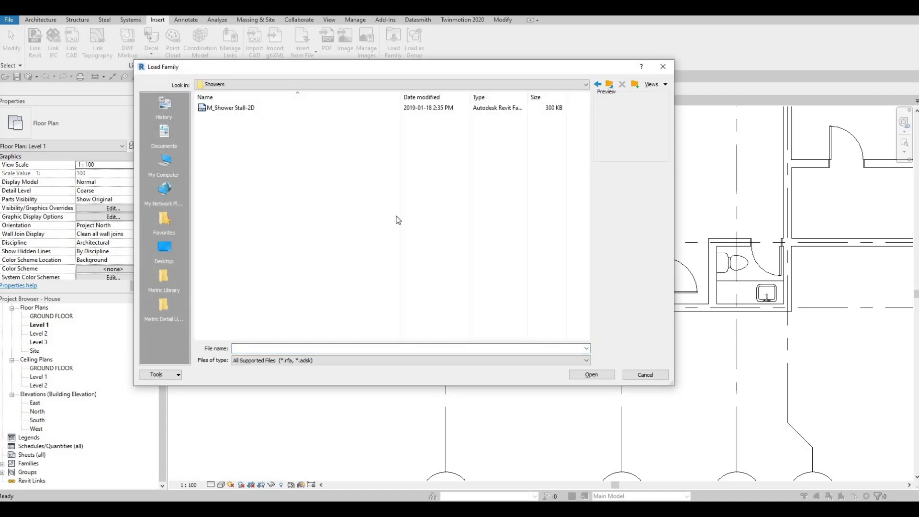
click(231, 108)
click(591, 375)
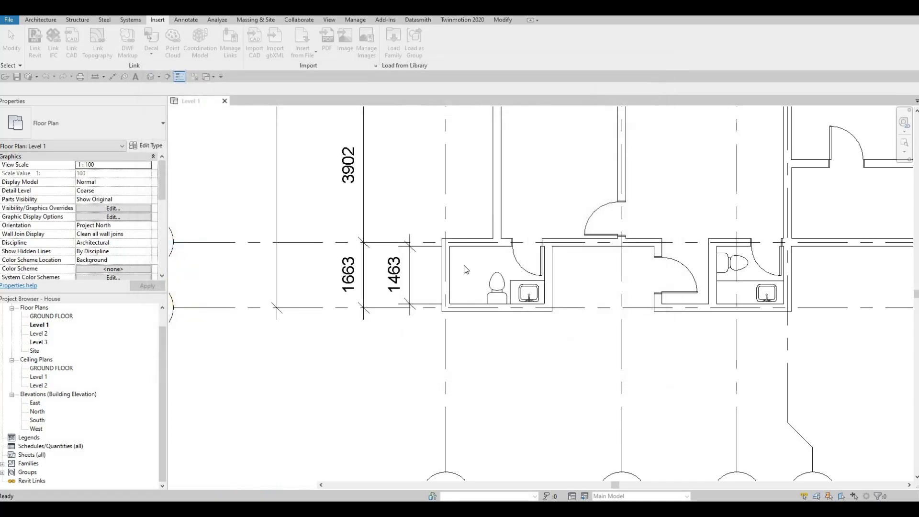
- Place the M_Shower Stall-2D in the lower-left corner of the left washroom, flush against both walls
key(c)
key(m)
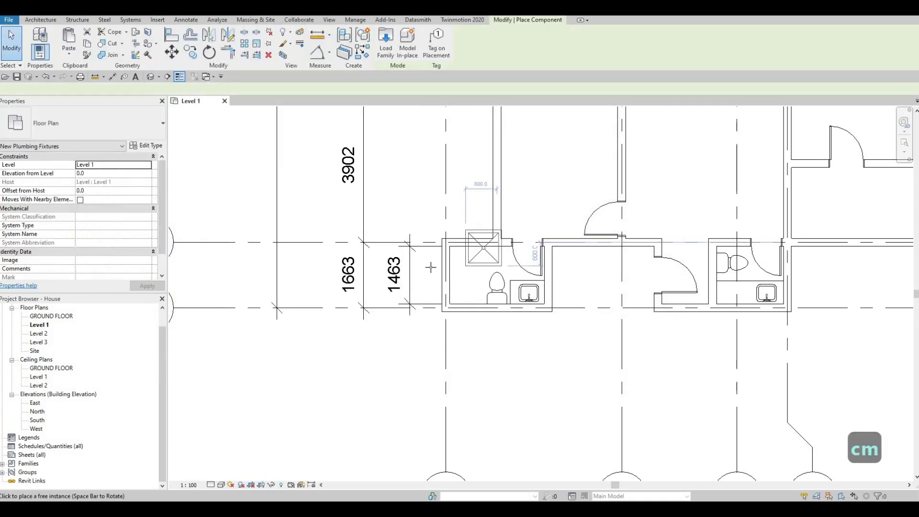
scroll(461, 311, up, 4)
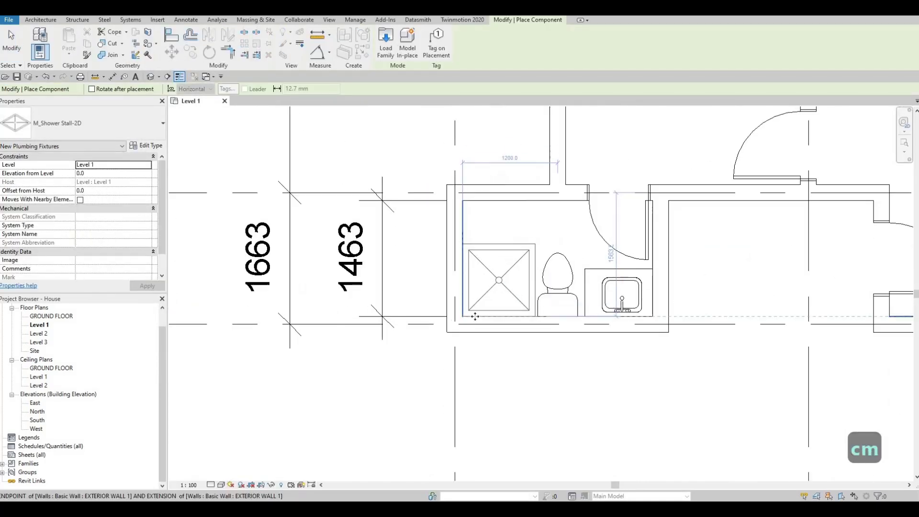
click(508, 310)
key(Escape)
key(Escape)
key(Escape)
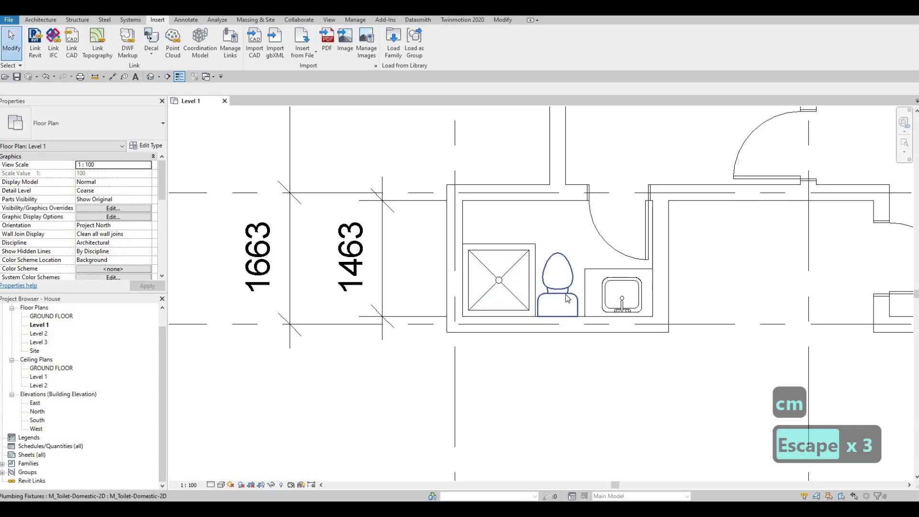
- Nudge the left washroom's toilet one increment to the right, away from the shower stall
click(565, 296)
key(Right)
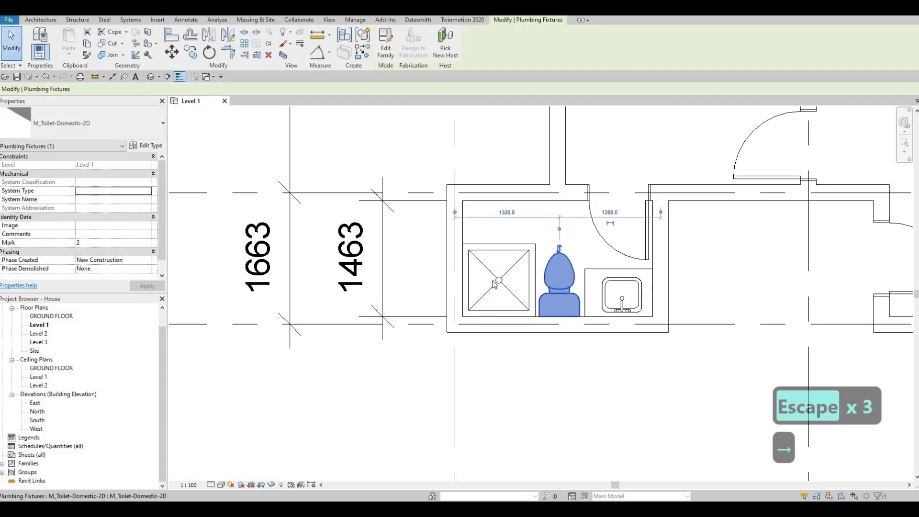
key(Escape)
key(Escape)
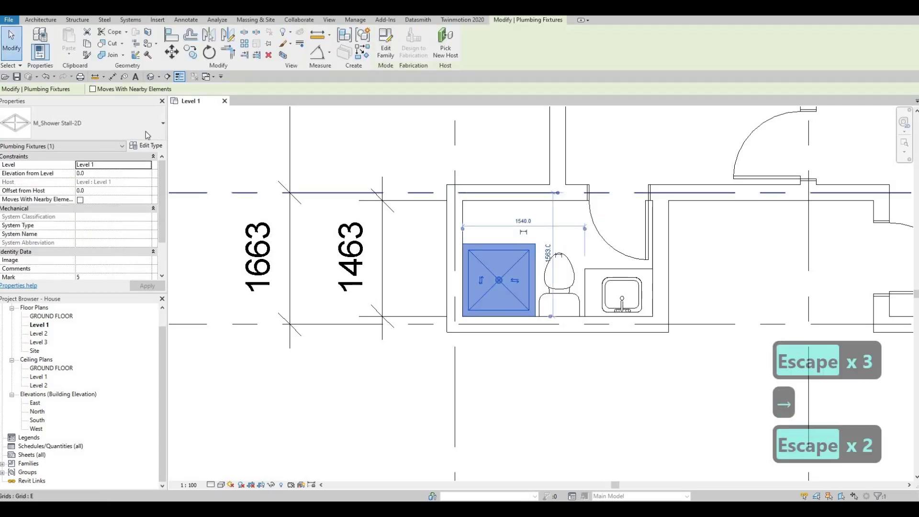
- Set the depth of the M_Shower Stall-2D type to 1463 so the stall spans the left washroom from wall to wall
click(152, 146)
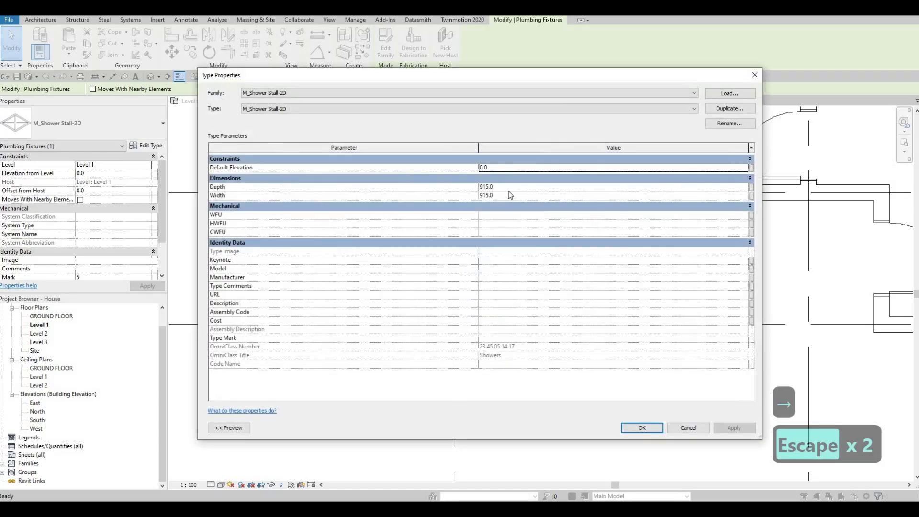
mouse_move(508, 75)
mouse_down()
mouse_move(766, 97)
mouse_move(504, 70)
mouse_up()
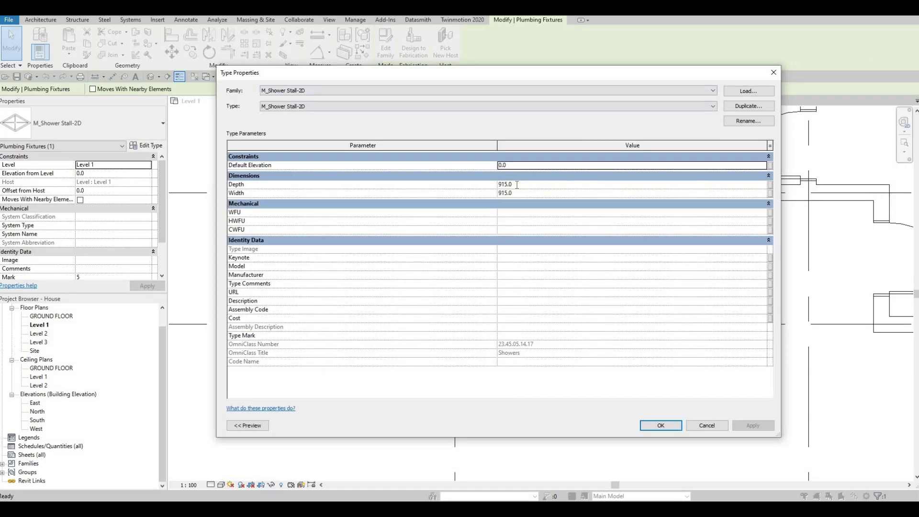
click(517, 185)
text(1463)
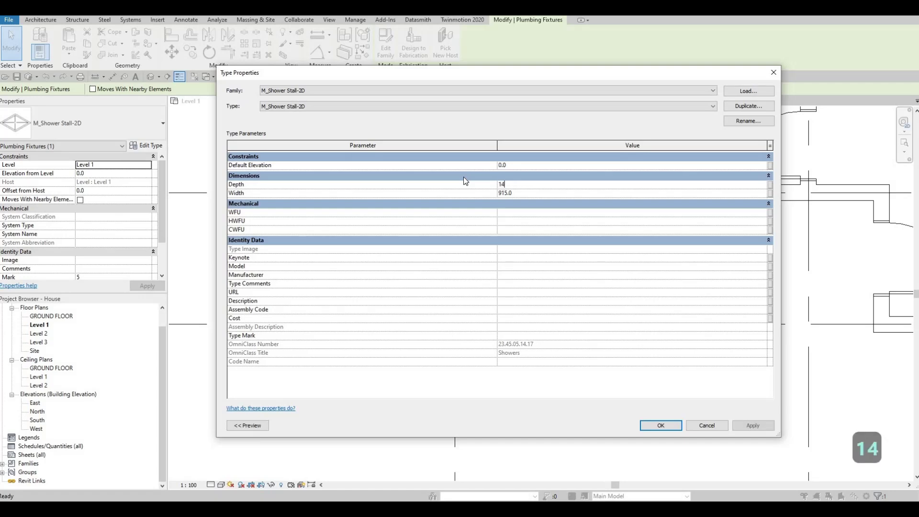
click(660, 426)
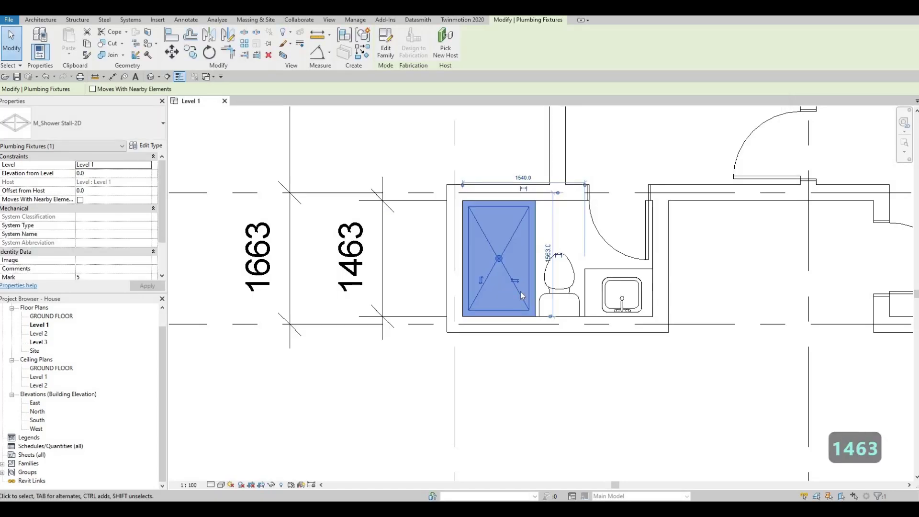
key(Escape)
key(Escape)
- Delete the 1463 dimension between the inner wall faces outside the left washroom
scroll(431, 270, down, 1)
scroll(385, 262, down, 1)
key(Escape)
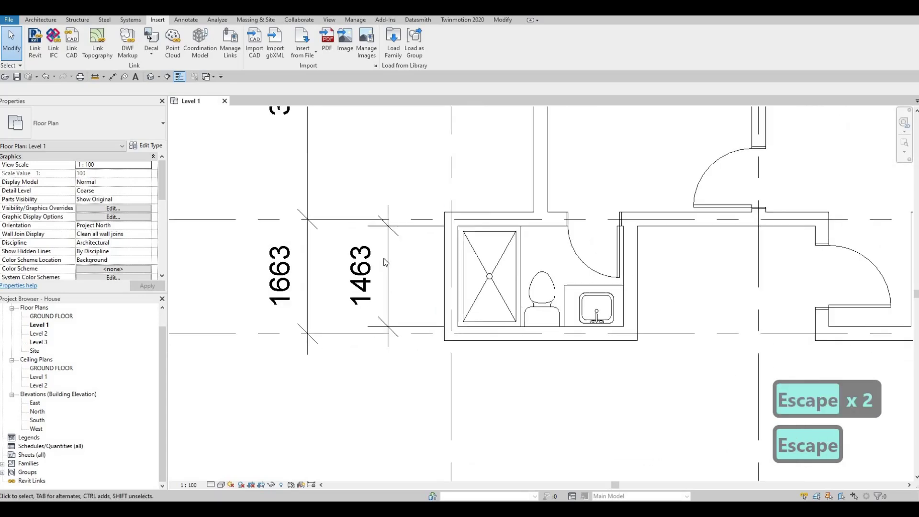
key(Escape)
click(389, 256)
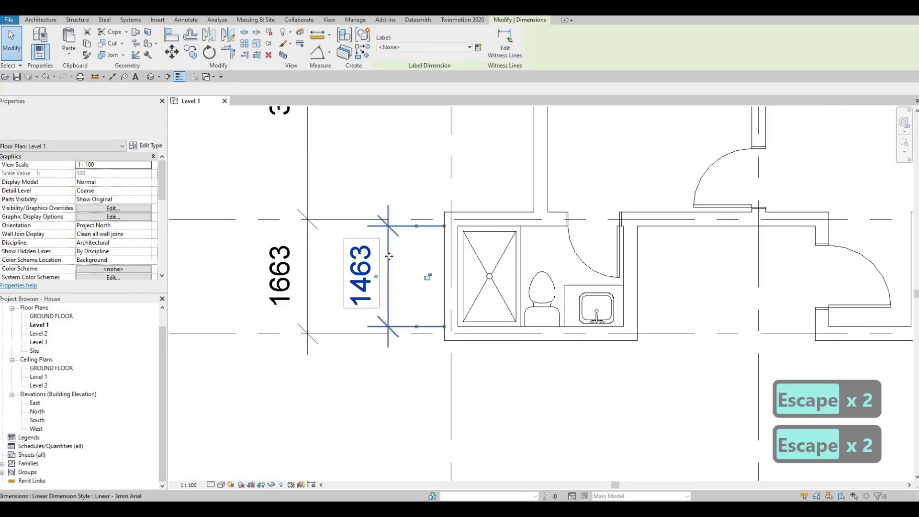
key(Delete)
scroll(532, 288, down, 3)
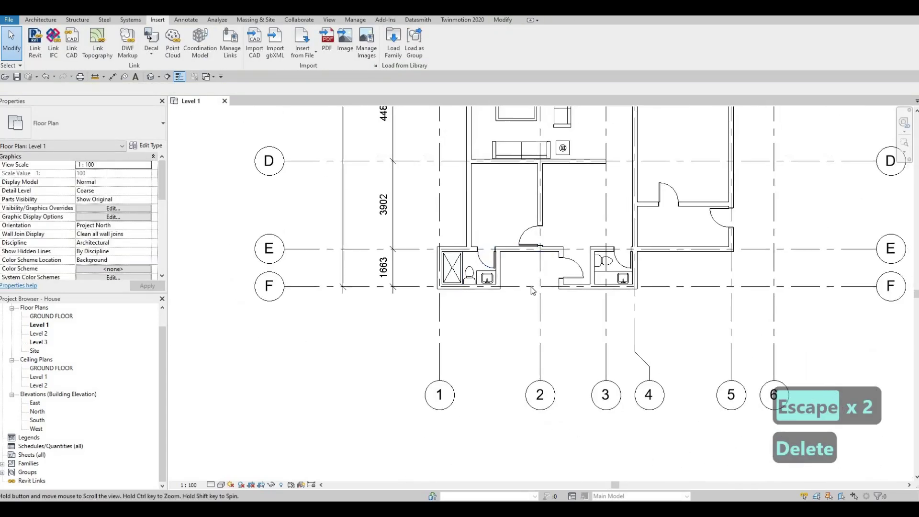
key(Escape)
key(Escape)
- Examine the whole Level 1 plan, from the fitted washrooms up to the furnished living and dining areas and the outer grids
middle_drag(531, 287, 500, 329)
scroll(538, 275, down, 1)
scroll(538, 275, down, 1)
middle_drag(564, 259, 541, 306)
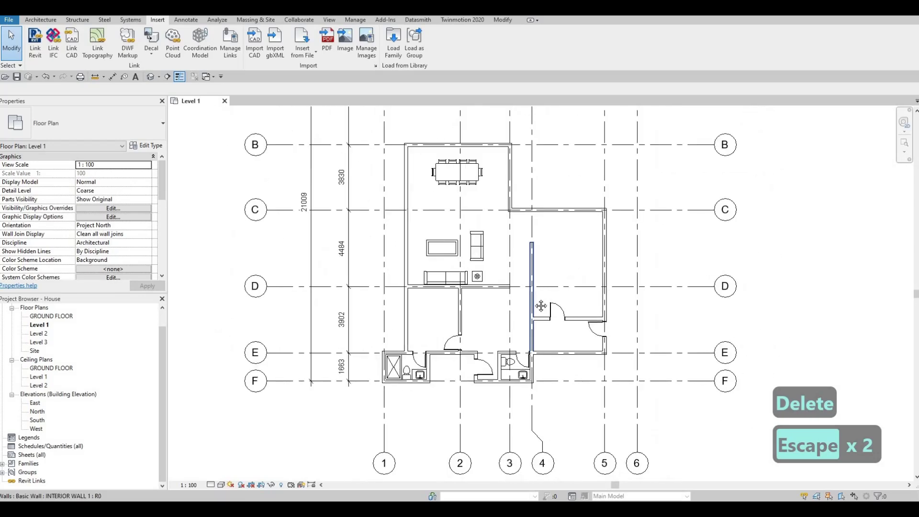
scroll(537, 271, down, 3)
middle_drag(544, 245, 533, 283)
scroll(543, 287, down, 1)
scroll(537, 290, down, 1)
scroll(534, 293, down, 1)
scroll(531, 300, up, 1)
middle_drag(591, 321, 591, 304)
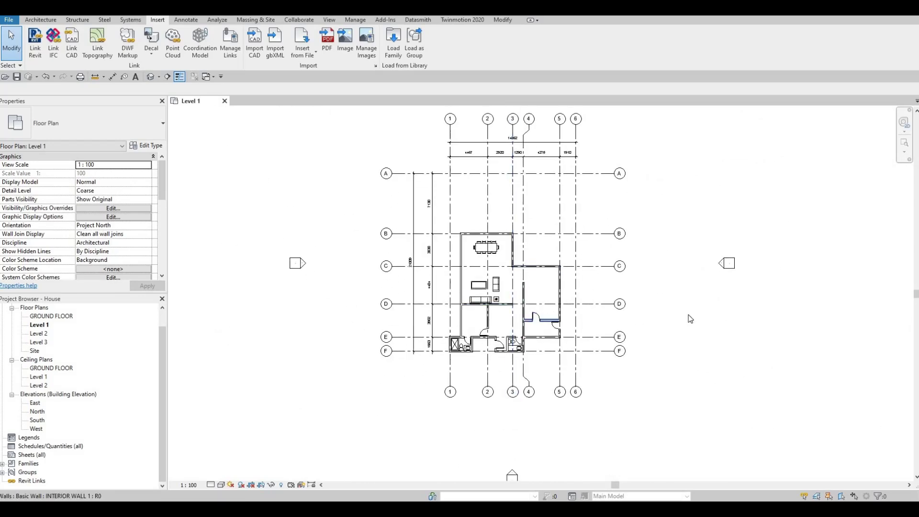